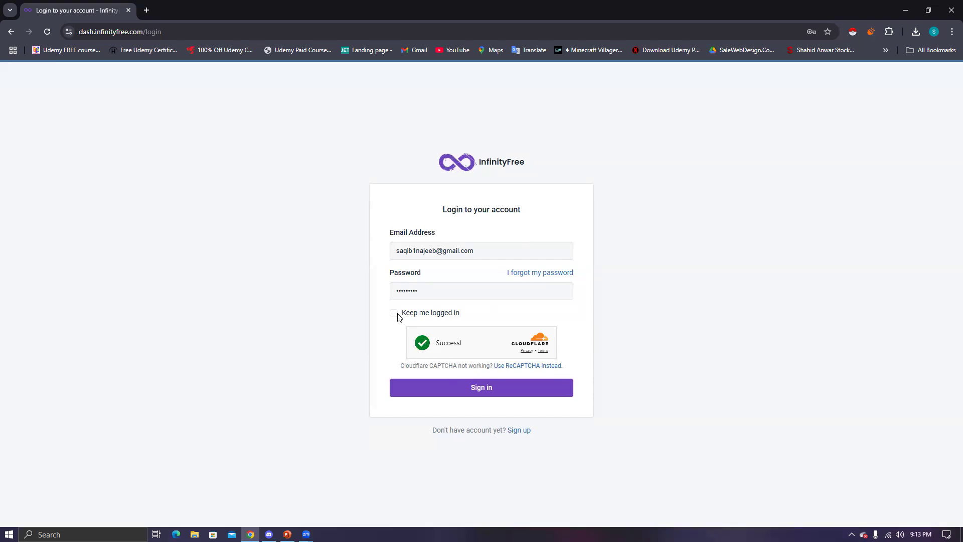
# - Tick 'Keep me logged in' and sign in to the InfinityFree hosting account
pyautogui.click(395, 313)
pyautogui.click(465, 394)
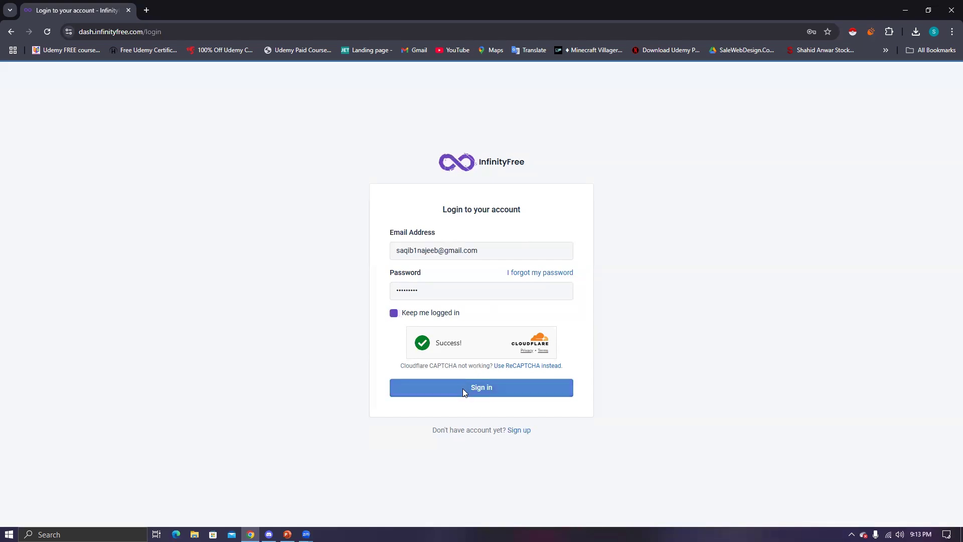
pyautogui.click(463, 389)
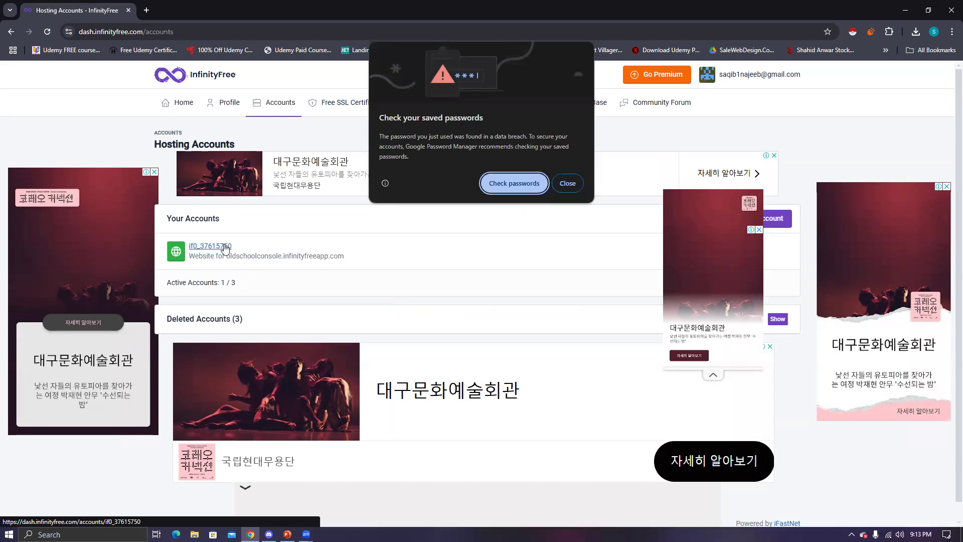
# - Dismiss the saved-passwords warning and the floating ad covering the accounts list
pyautogui.click(566, 185)
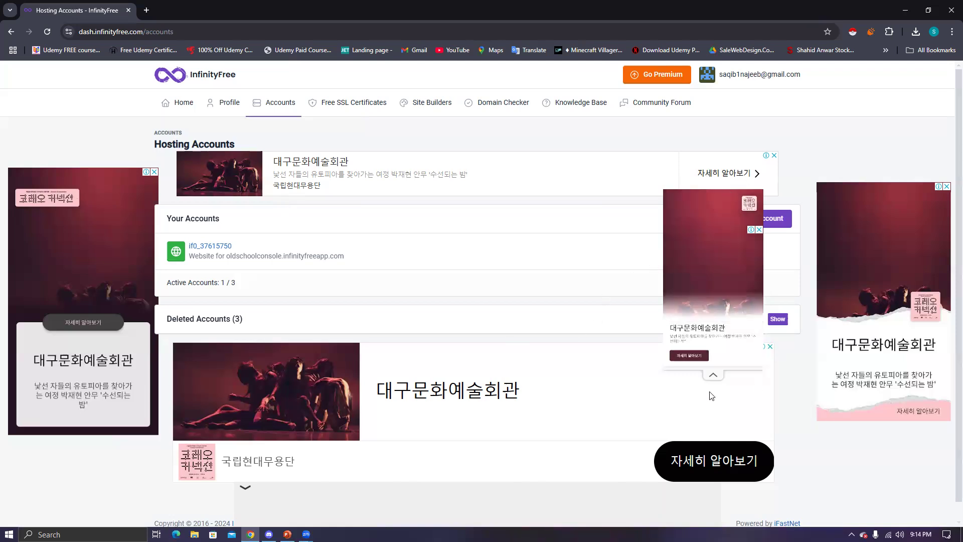
pyautogui.click(713, 375)
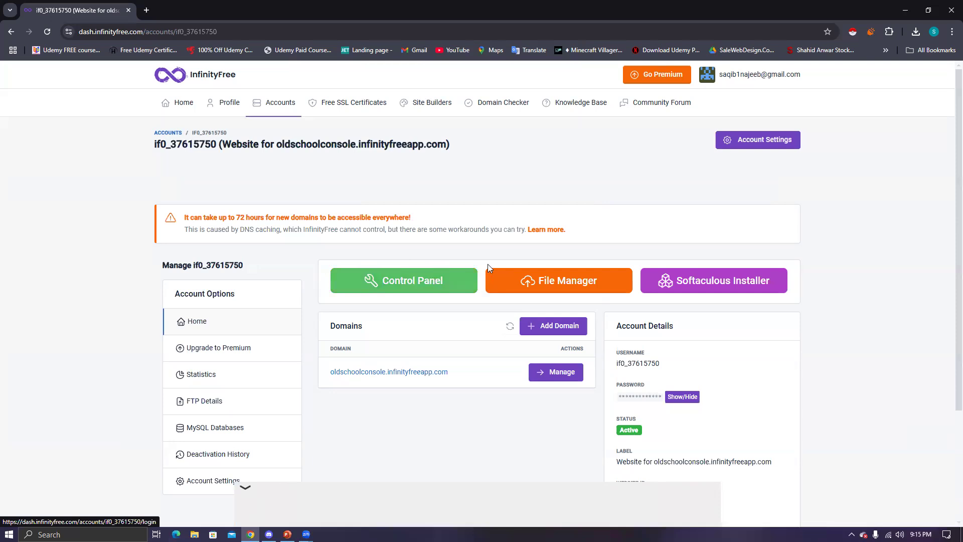
# - Launch VistaPanel from the green Control Panel button and switch to its new tab
pyautogui.click(407, 282)
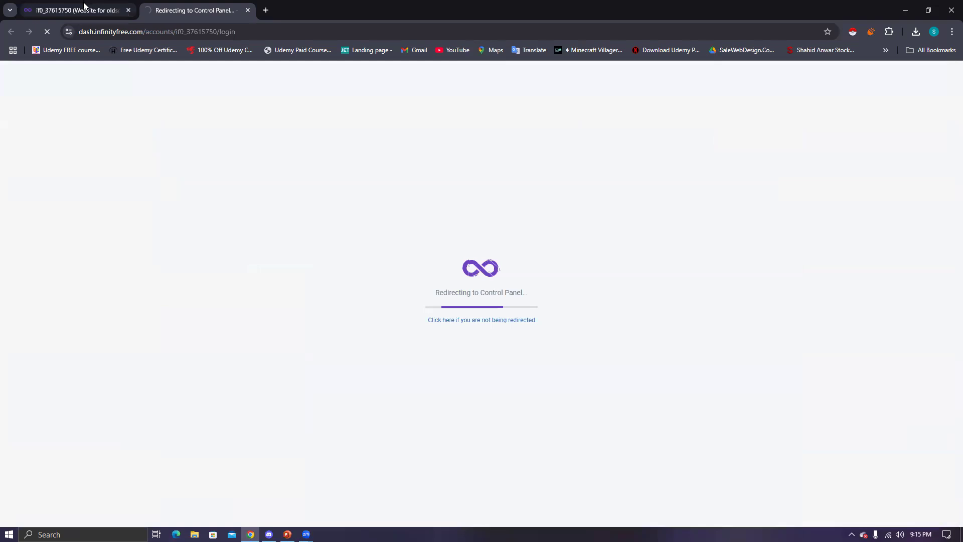
pyautogui.click(84, 5)
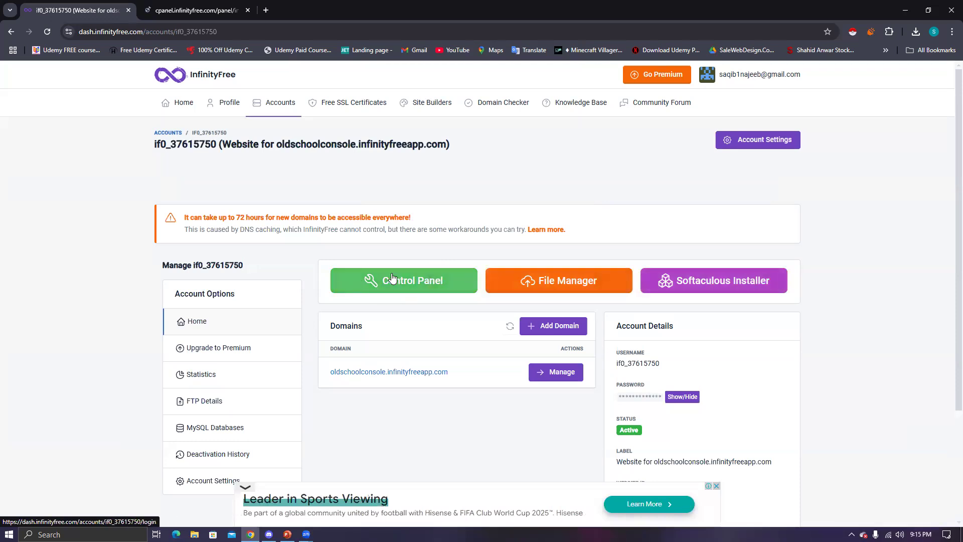
pyautogui.click(228, 4)
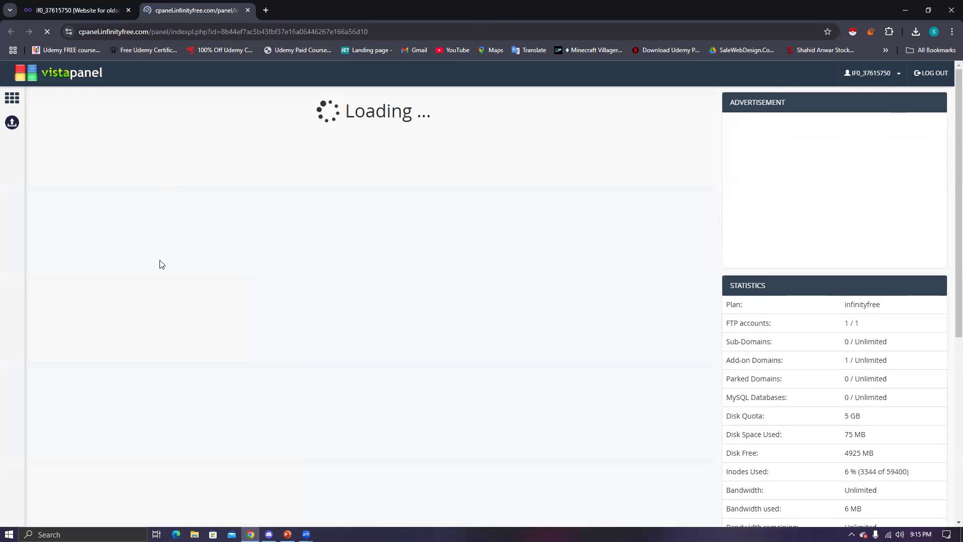
# - Scroll to Software and open Softaculous Apps Installer in a new tab
pyautogui.scroll(-1, 116, 290)
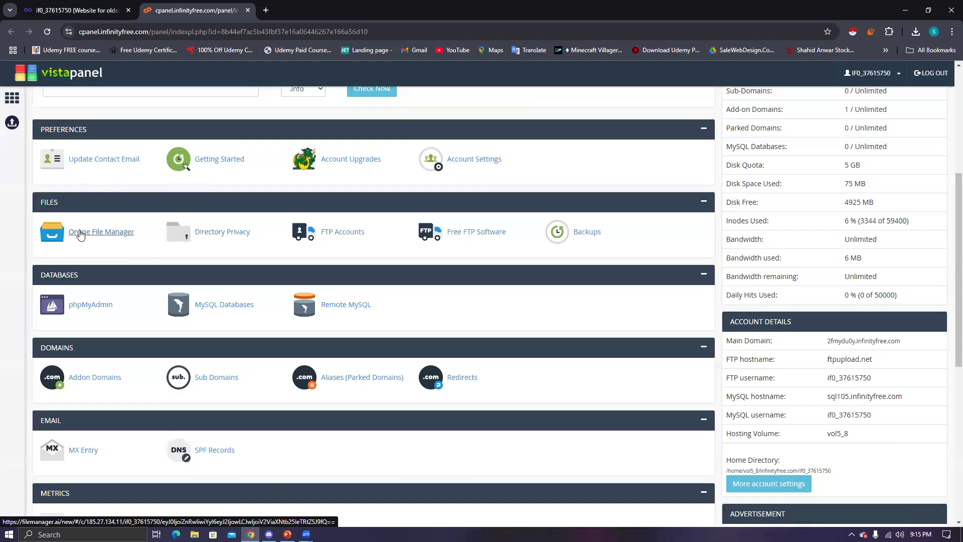
pyautogui.scroll(-4, 83, 232)
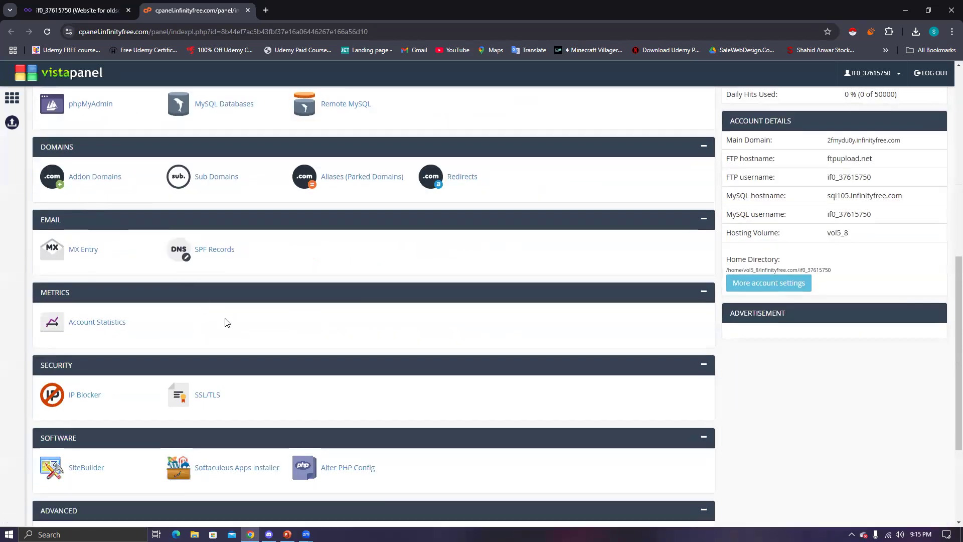
pyautogui.scroll(-3, 249, 359)
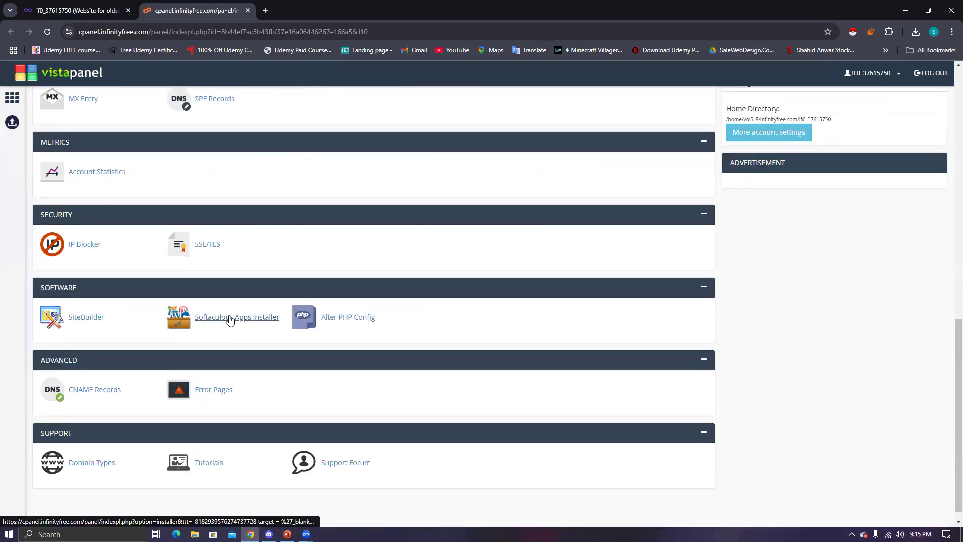
pyautogui.rightClick(249, 322)
pyautogui.click(281, 325)
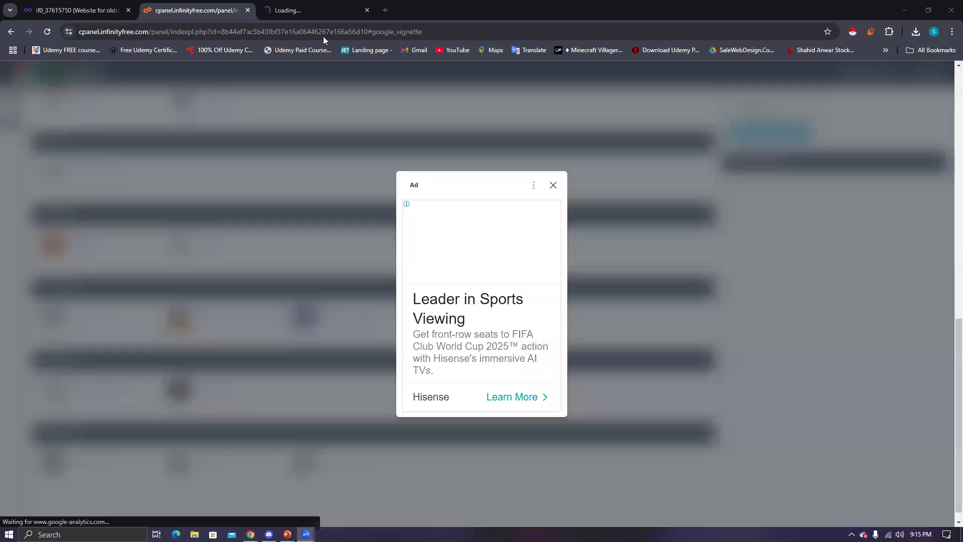
# - Close the full-page ad and switch to the loaded Softaculous tab
pyautogui.click(554, 186)
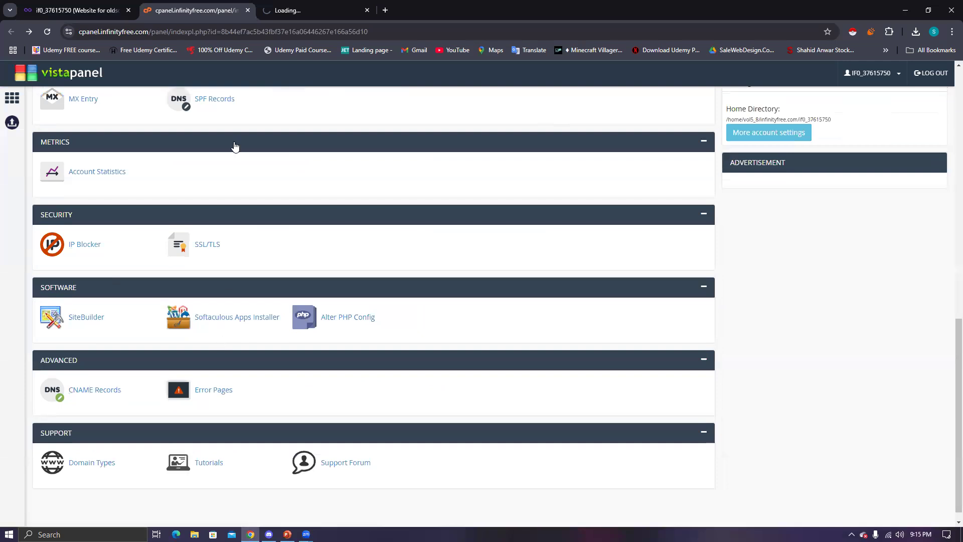
pyautogui.click(249, 5)
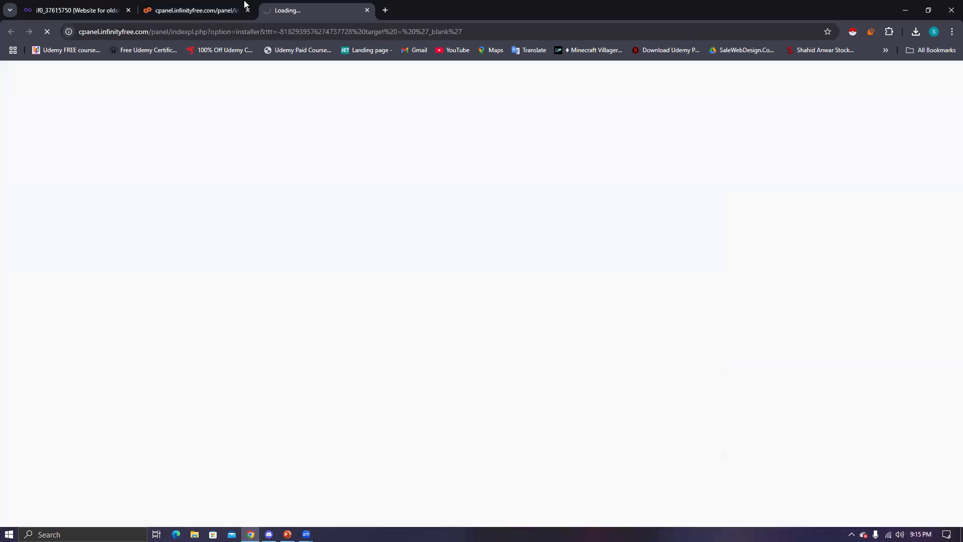
pyautogui.click(230, 8)
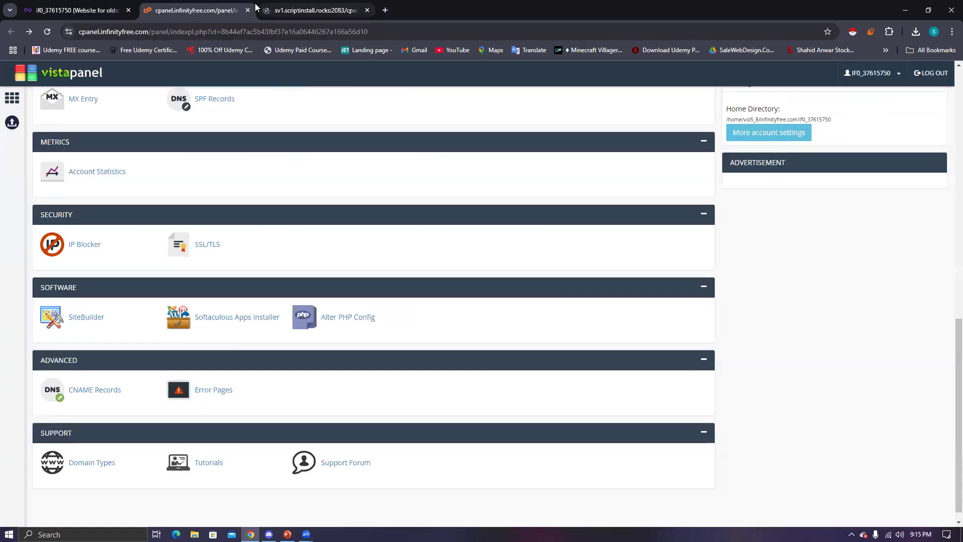
pyautogui.click(281, 10)
pyautogui.click(205, 11)
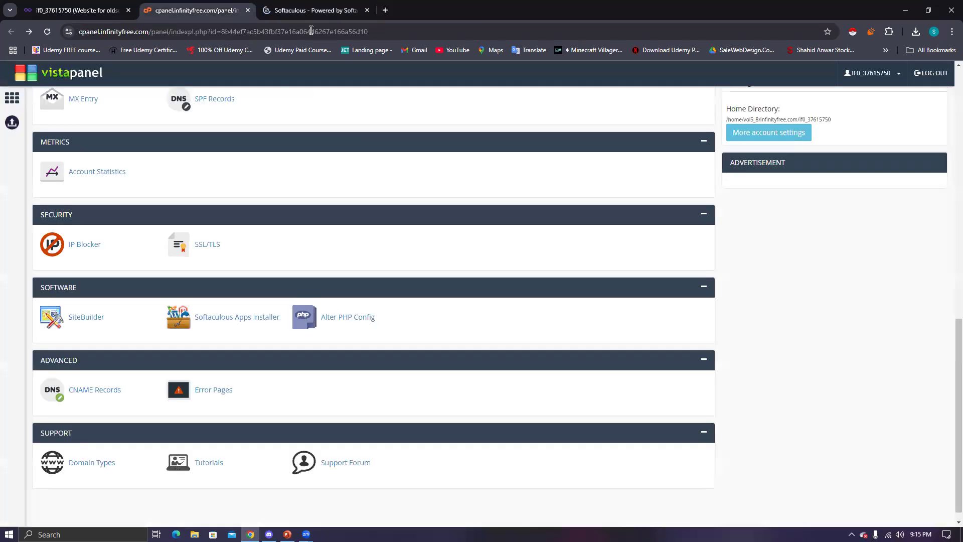
pyautogui.click(313, 11)
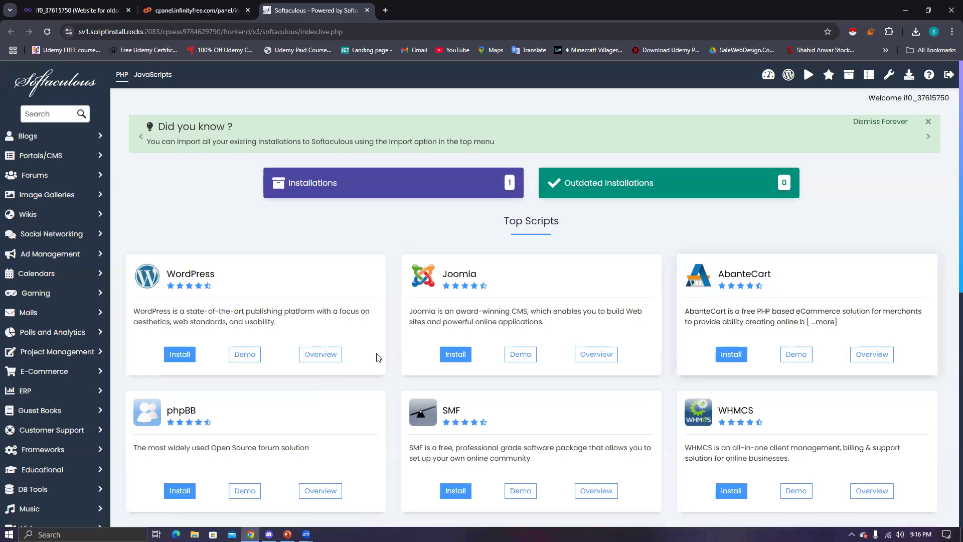
pyautogui.scroll(-4, 311, 381)
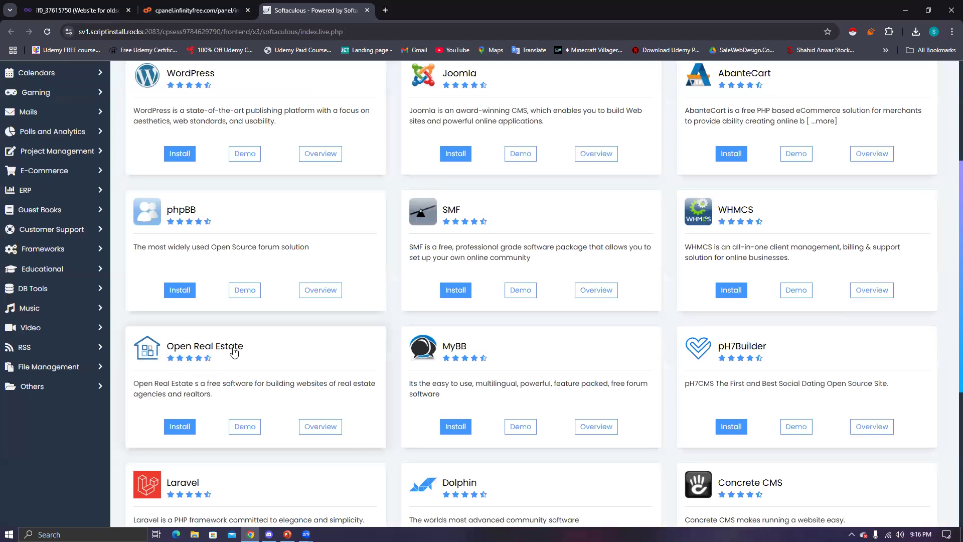
pyautogui.scroll(-1, 234, 352)
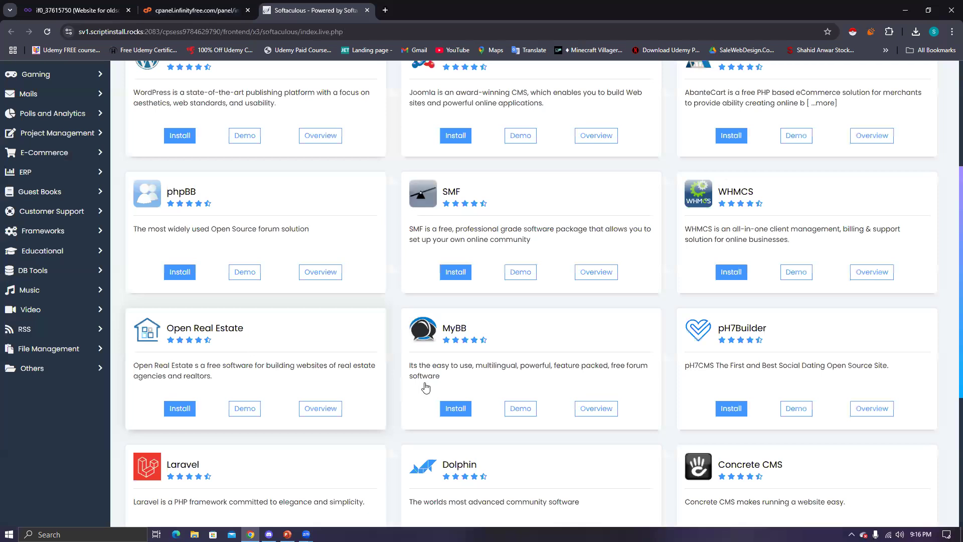
pyautogui.scroll(-5, 413, 387)
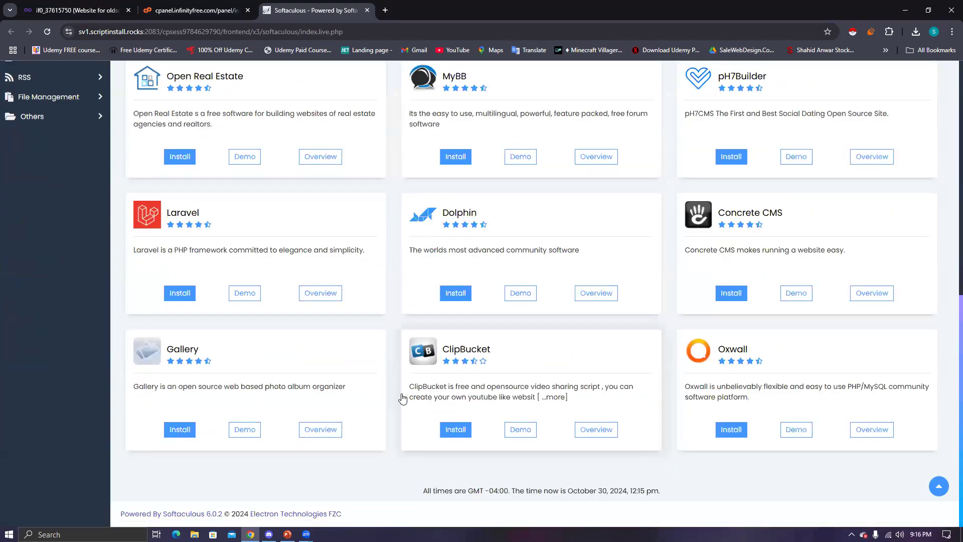
pyautogui.scroll(10, 402, 397)
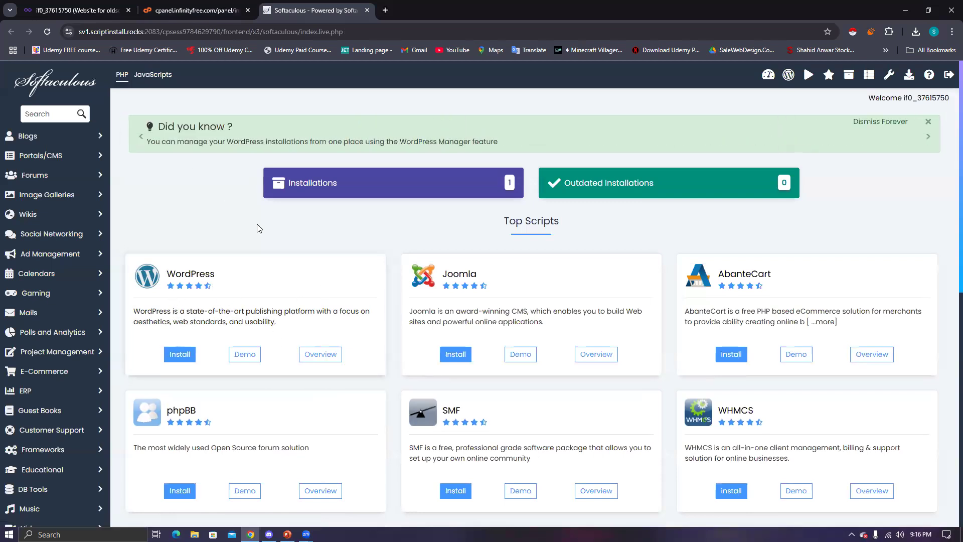
pyautogui.click(217, 11)
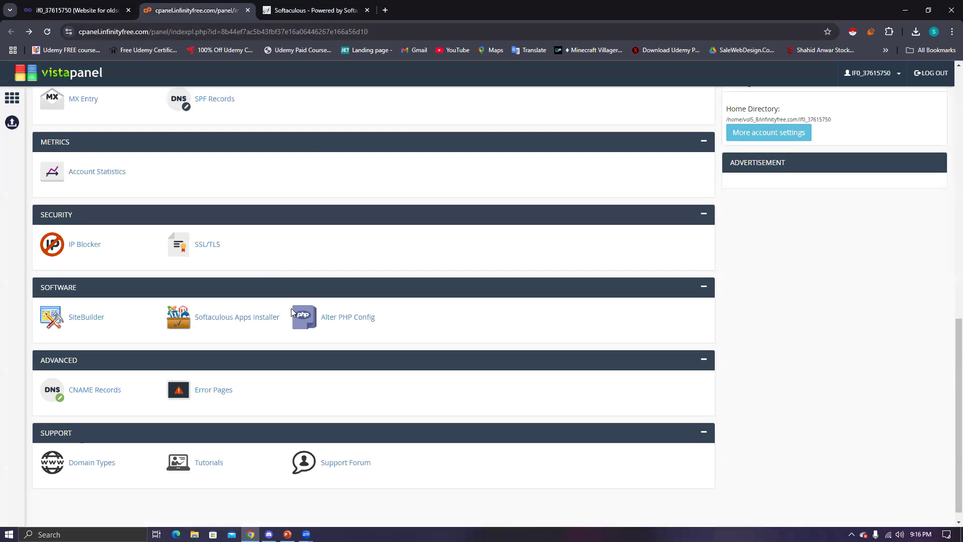
pyautogui.scroll(2, 291, 311)
pyautogui.scroll(10, 288, 307)
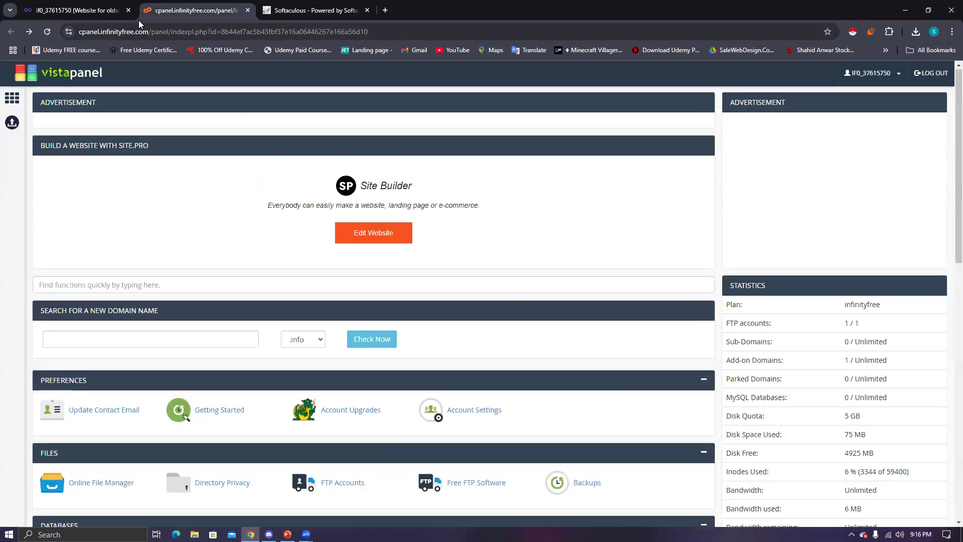
pyautogui.click(75, 10)
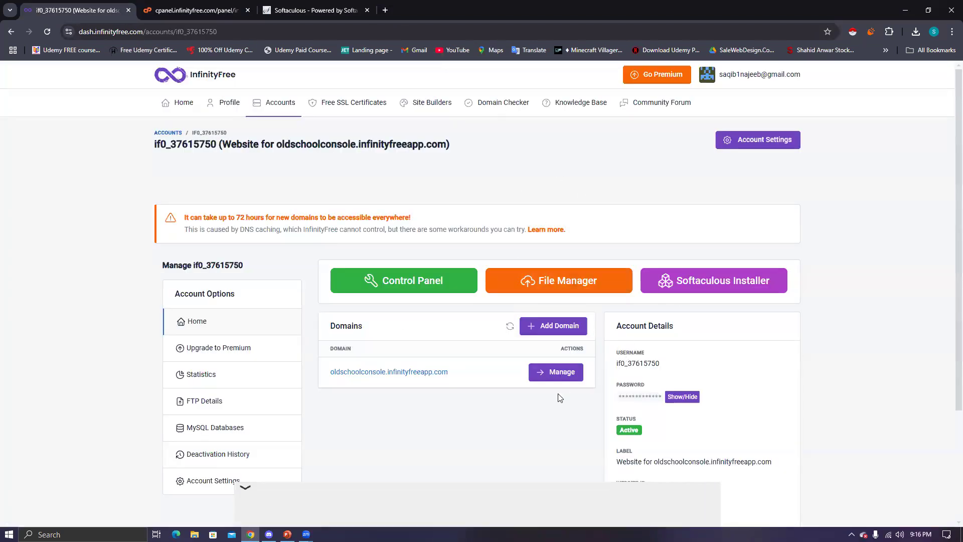
pyautogui.scroll(-2, 555, 389)
pyautogui.scroll(2, 546, 384)
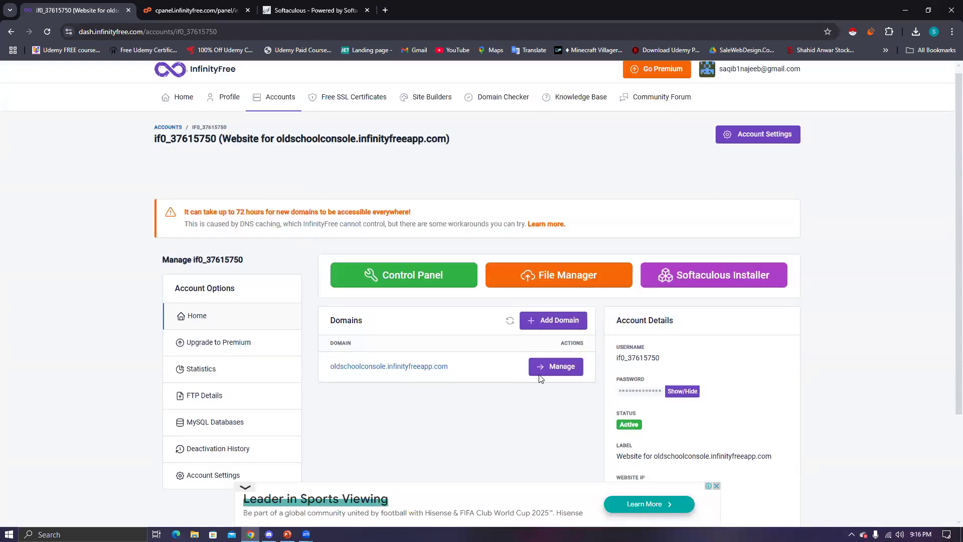
pyautogui.scroll(-3, 540, 378)
pyautogui.scroll(2, 541, 379)
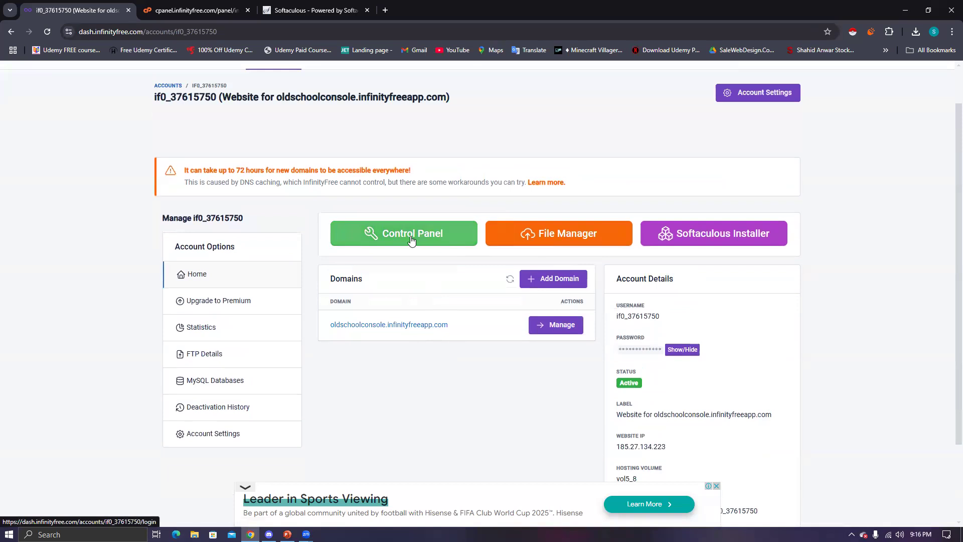
pyautogui.click(225, 5)
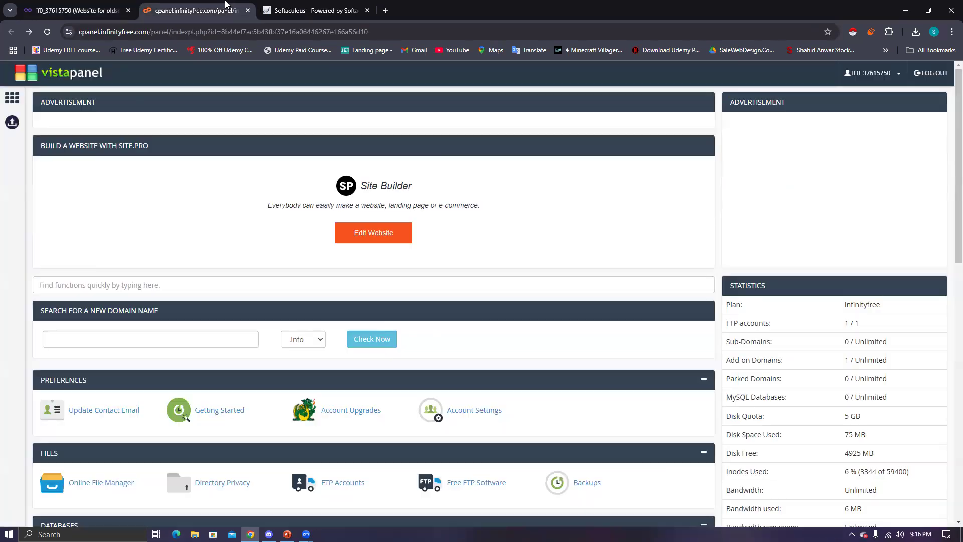
pyautogui.scroll(-10, 302, 252)
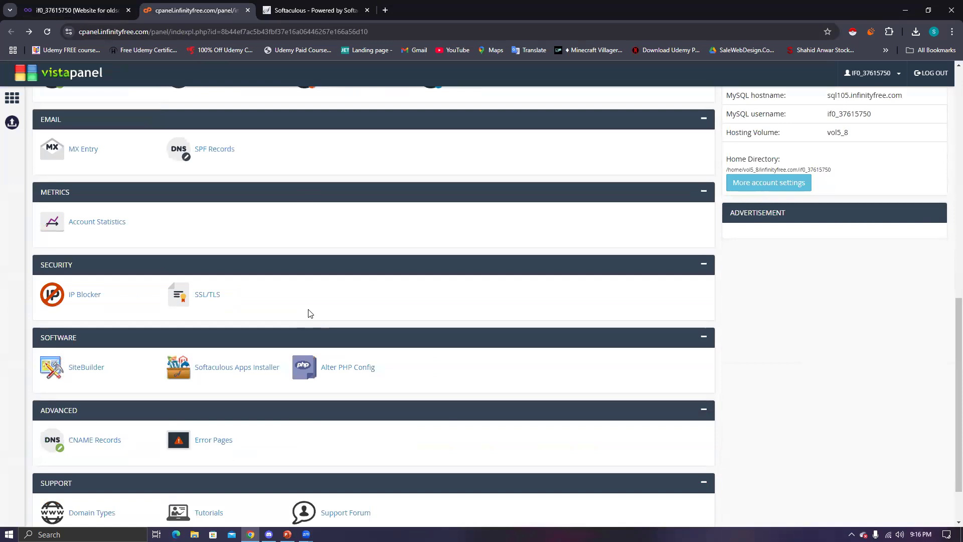
pyautogui.scroll(-1, 310, 314)
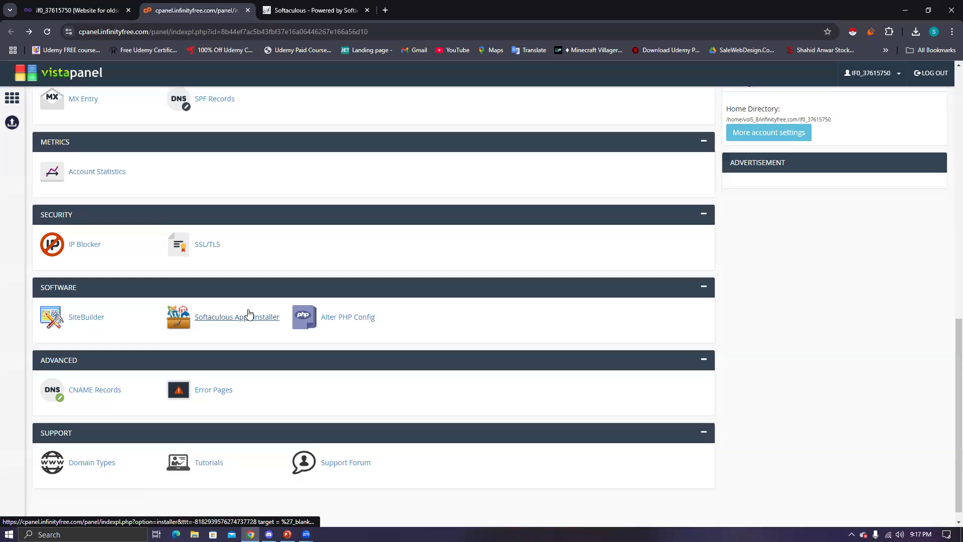
pyautogui.click(211, 321)
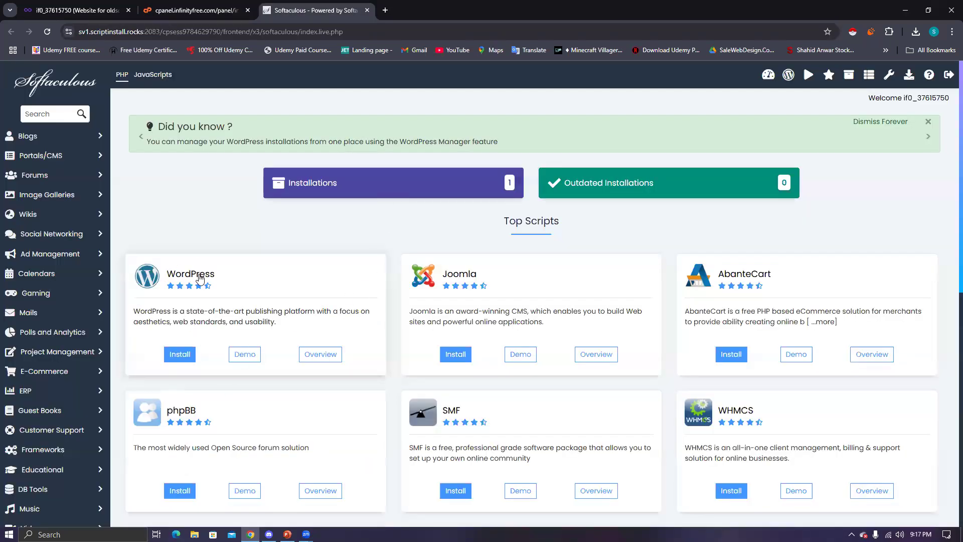
# - Open the WordPress entry and scroll to Current Installations showing version 6.6.2
pyautogui.click(200, 279)
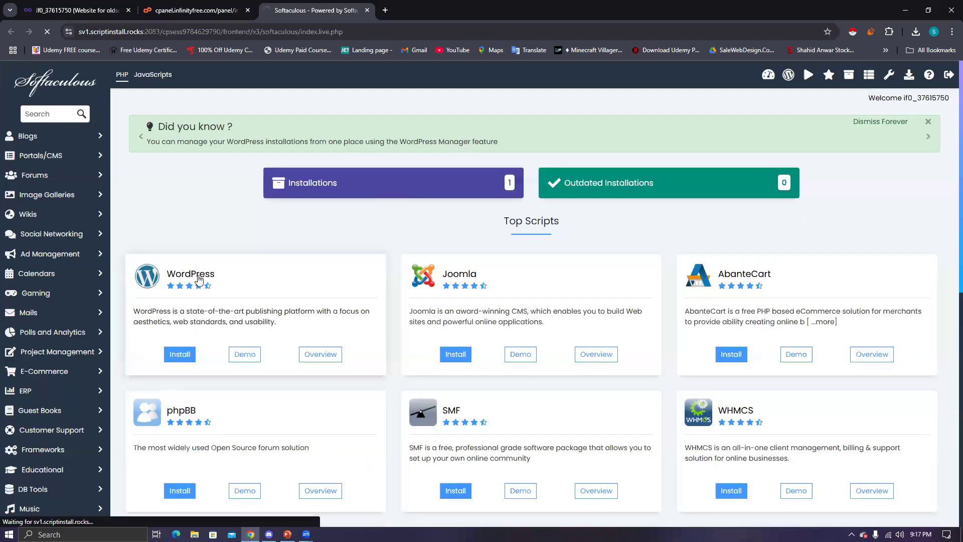
pyautogui.scroll(-6, 211, 267)
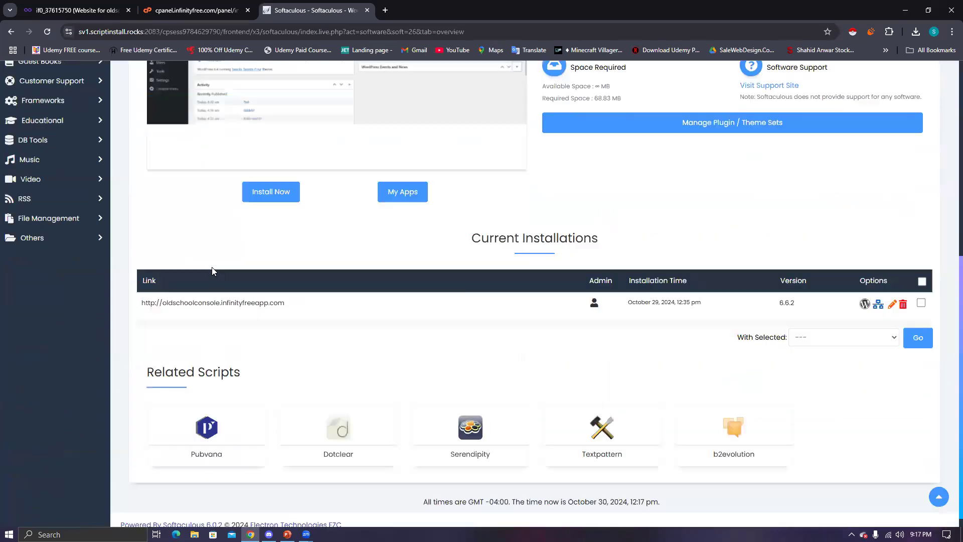
pyautogui.scroll(-1, 360, 339)
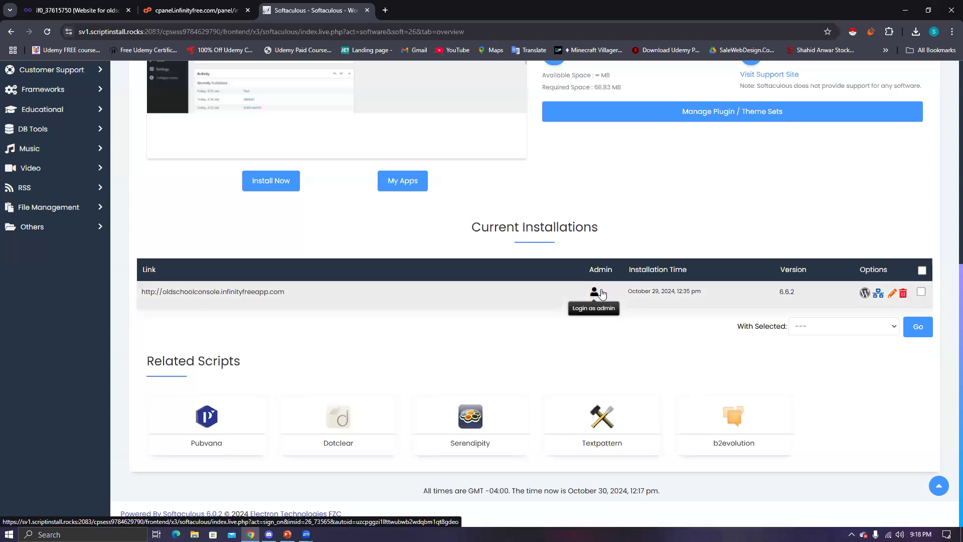
# - Highlight the October 29, 2024 install time and version 6.6.2, then log in as admin
pyautogui.moveTo(630, 292); pyautogui.dragTo(705, 294)
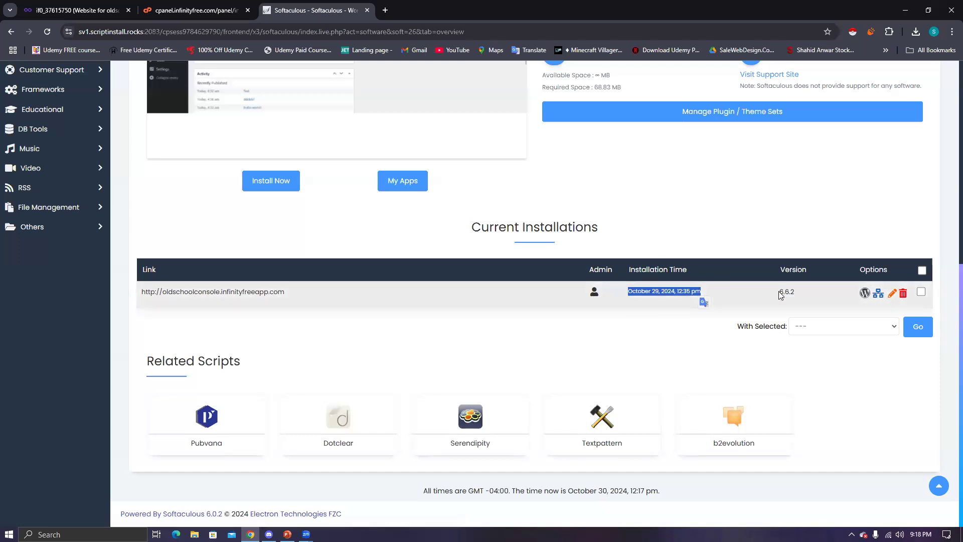
pyautogui.moveTo(779, 292); pyautogui.dragTo(797, 297)
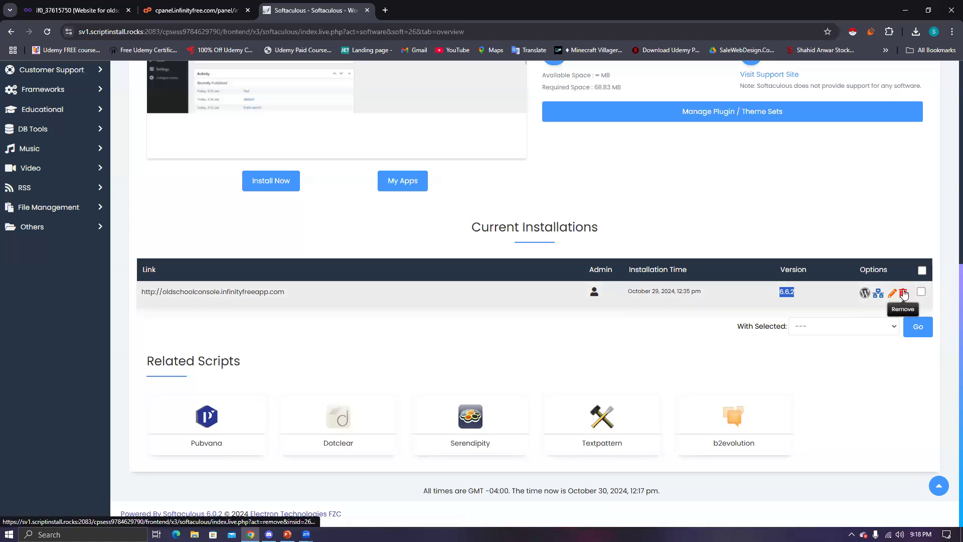
pyautogui.click(830, 247)
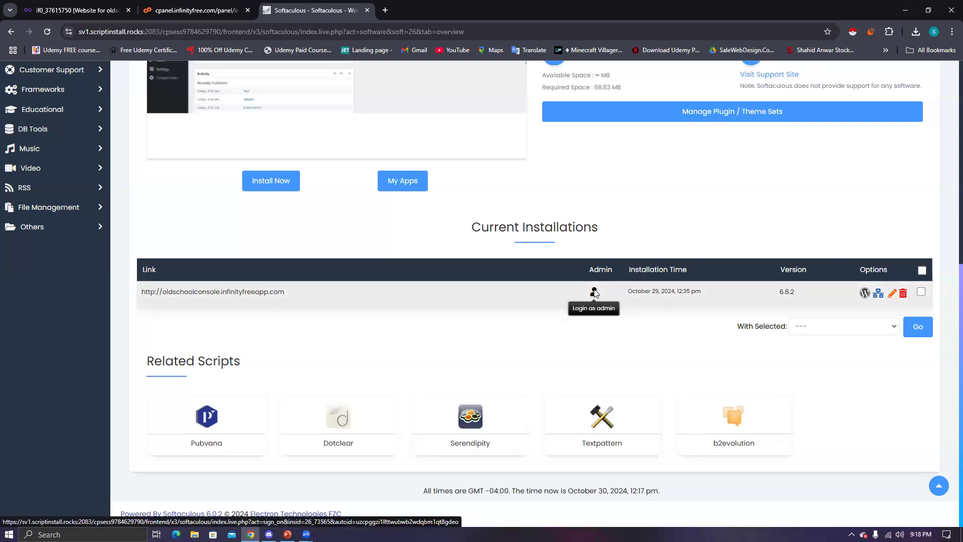
pyautogui.click(594, 293)
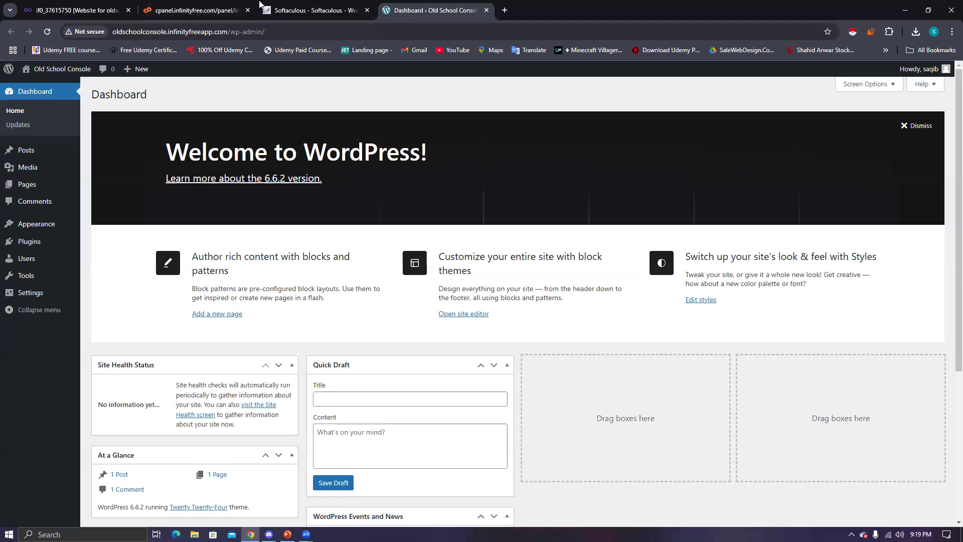
# - Switch back to the Softaculous tab listing the oldschoolconsole.infinityfreeapp.com installation
pyautogui.click(263, 17)
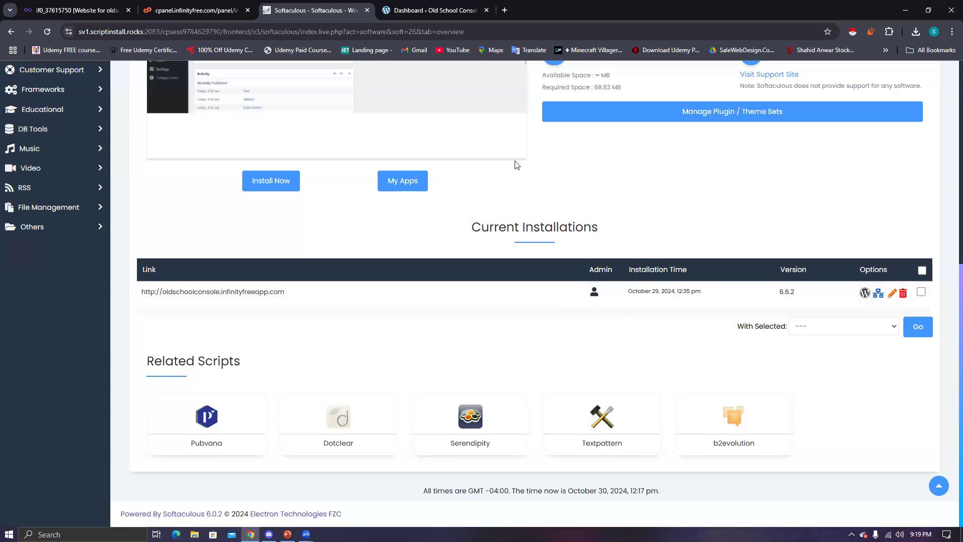
# - Use the Login as admin icon in the Admin column again for oldschoolconsole.infinityfreeapp.com
pyautogui.click(595, 295)
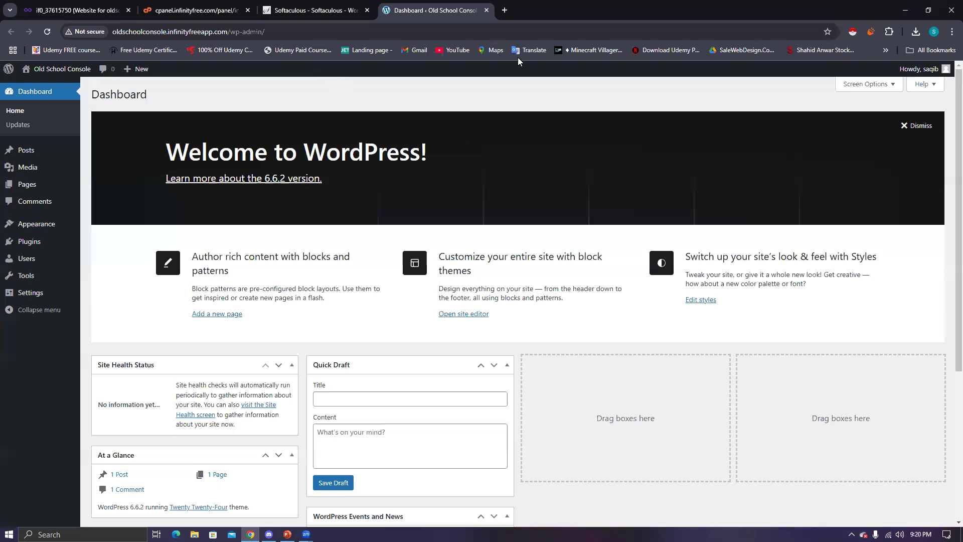
# - Open Visit Site from the admin-bar site name in a new tab and select its URL
pyautogui.moveTo(56, 69)
pyautogui.rightClick(36, 85)
pyautogui.click(68, 95)
pyautogui.click(521, 15)
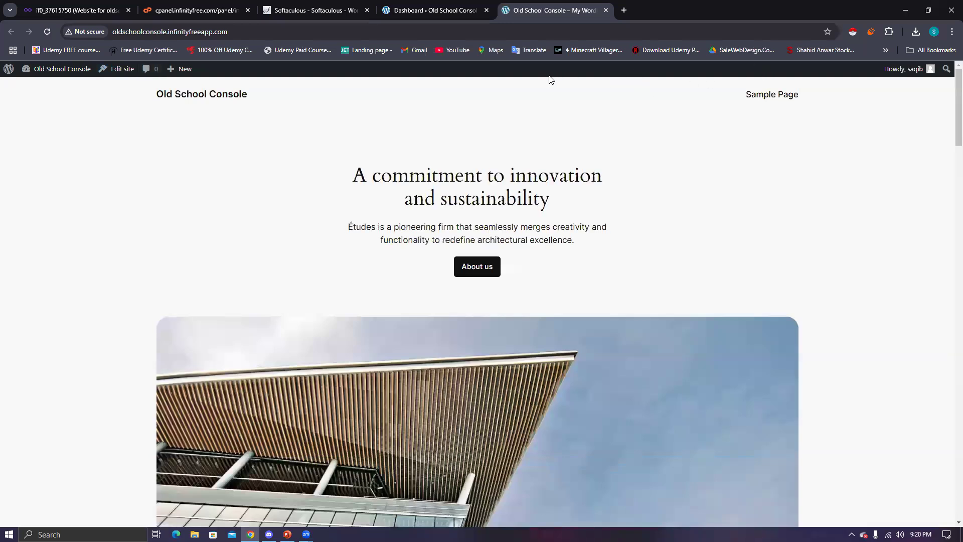
pyautogui.click(163, 34)
pyautogui.hotkey('ctrl', 'c')
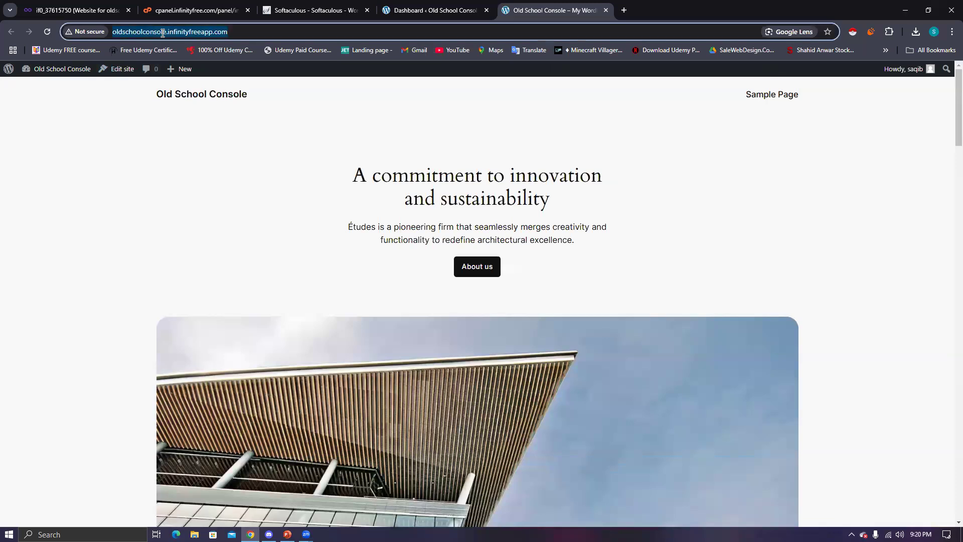
# - Load oldschoolconsole.infinityfreeapp.com in Microsoft Edge by pasting the copied URL
pyautogui.click(176, 534)
pyautogui.hotkey('ctrl', 'v')
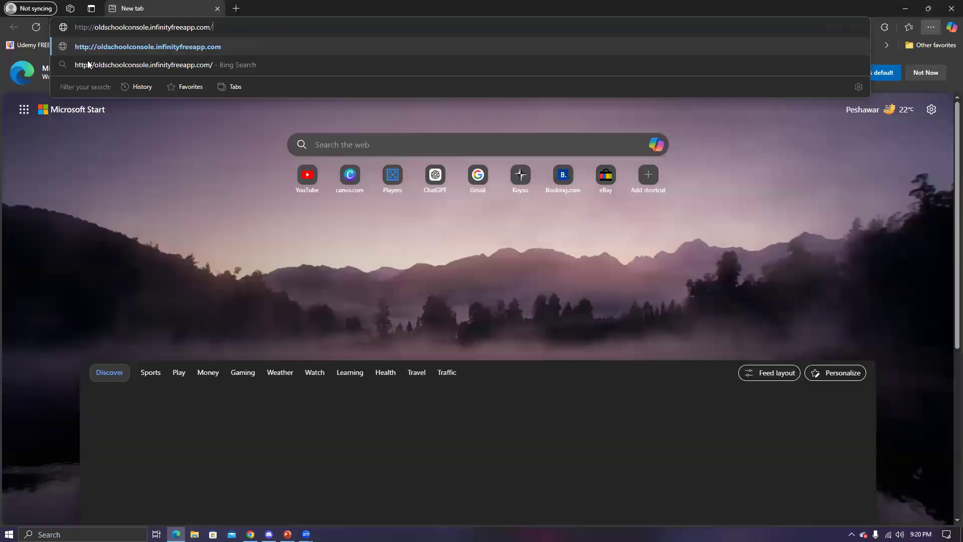
pyautogui.press('Return')
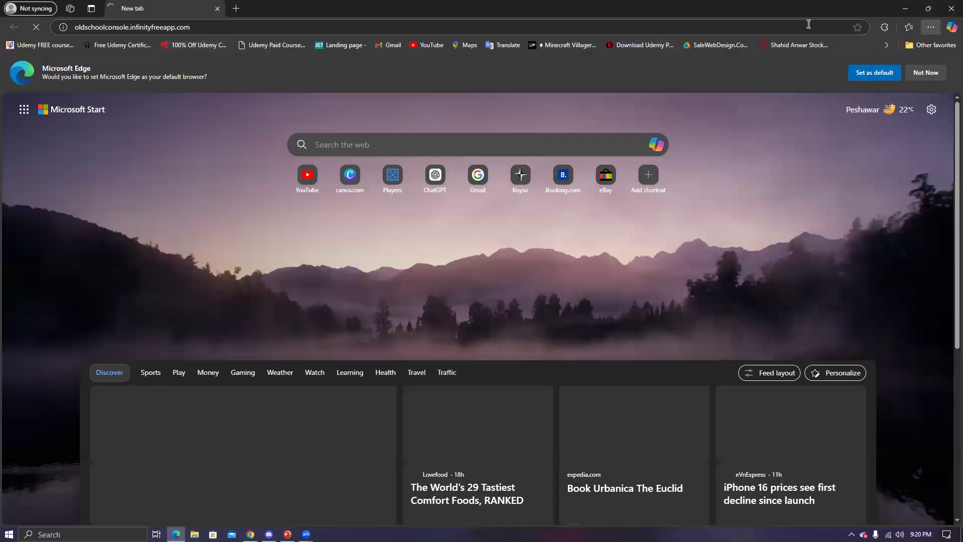
# - Compare with the signed-in Chrome view, then dismiss Edge's default-browser prompt
pyautogui.click(906, 8)
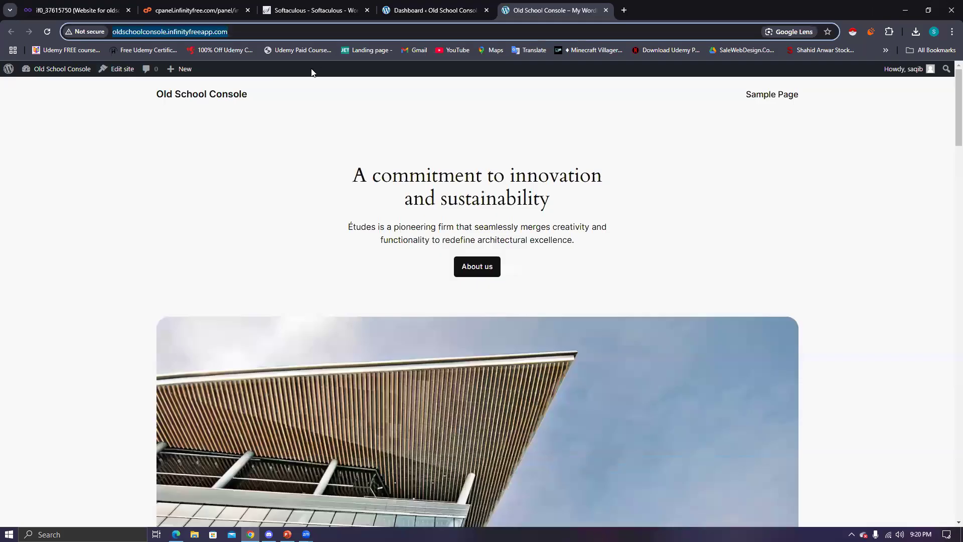
pyautogui.click(271, 75)
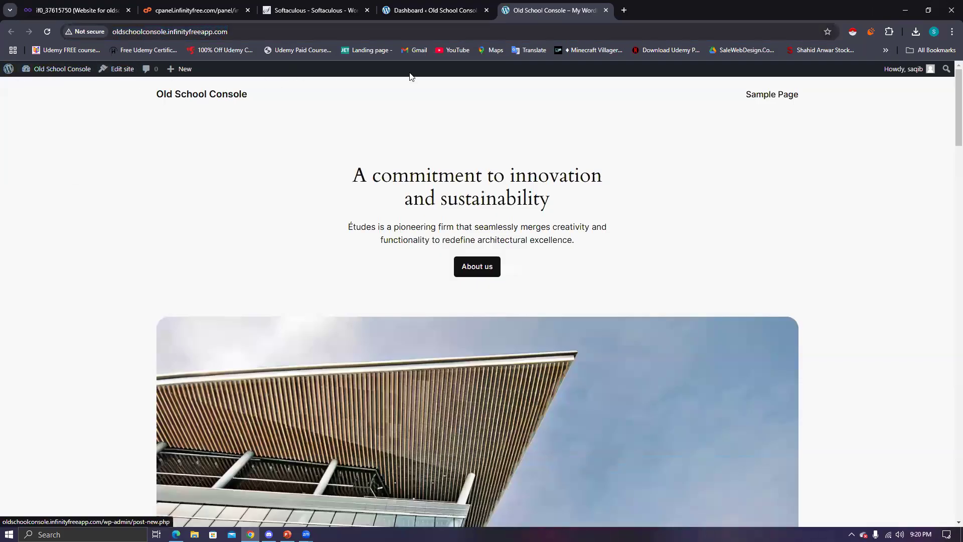
pyautogui.moveTo(181, 70)
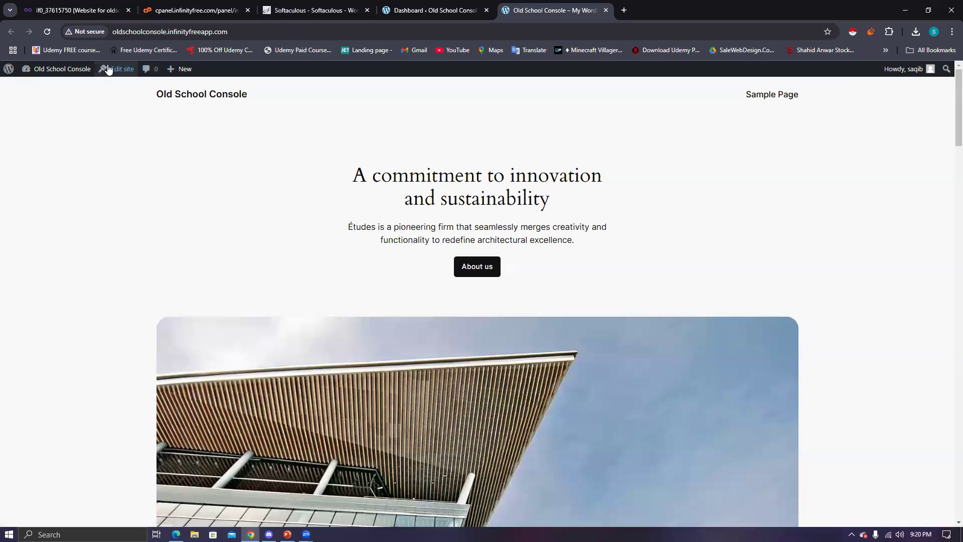
pyautogui.moveTo(39, 73)
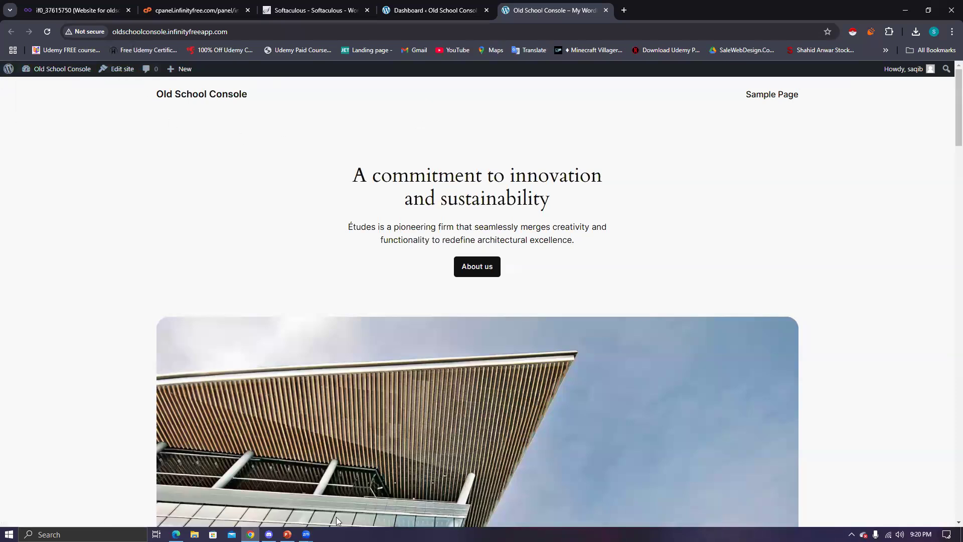
pyautogui.click(176, 535)
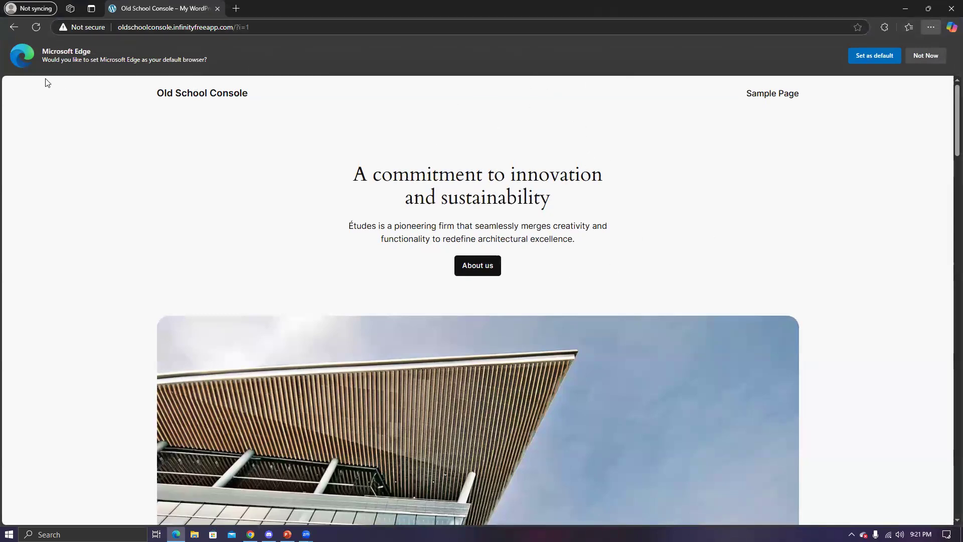
pyautogui.click(925, 55)
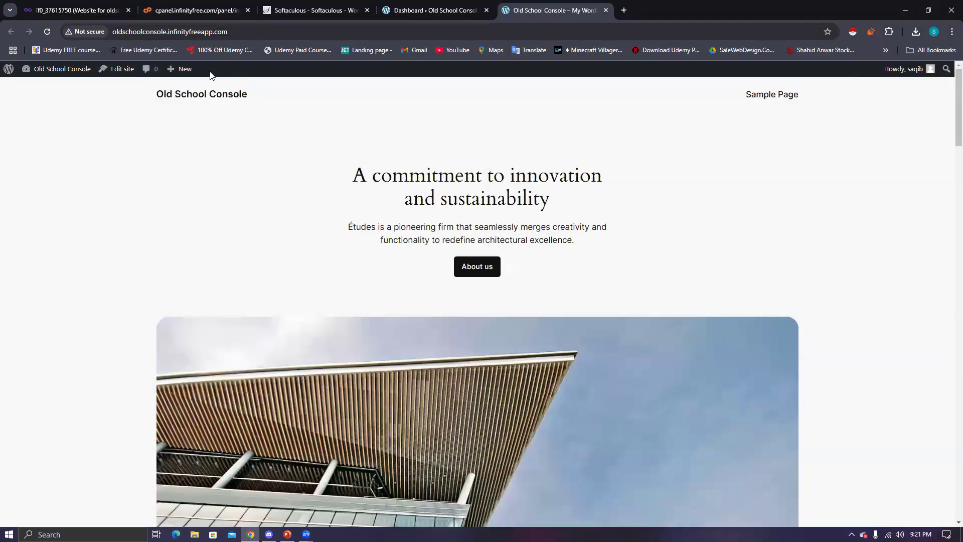
# - Confirm on the Updates page that WordPress 6.6.2 is current, then go back to the dashboard home
pyautogui.click(407, 19)
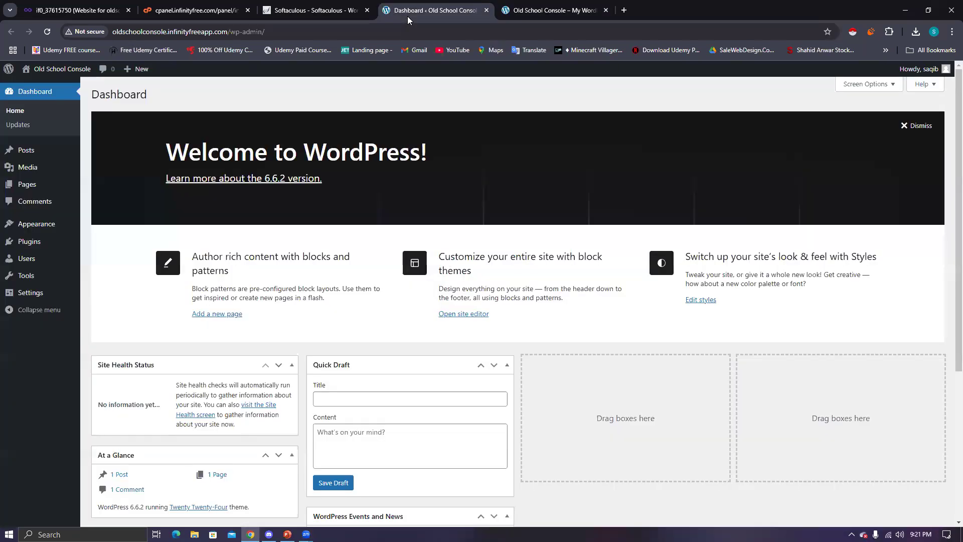
pyautogui.click(18, 129)
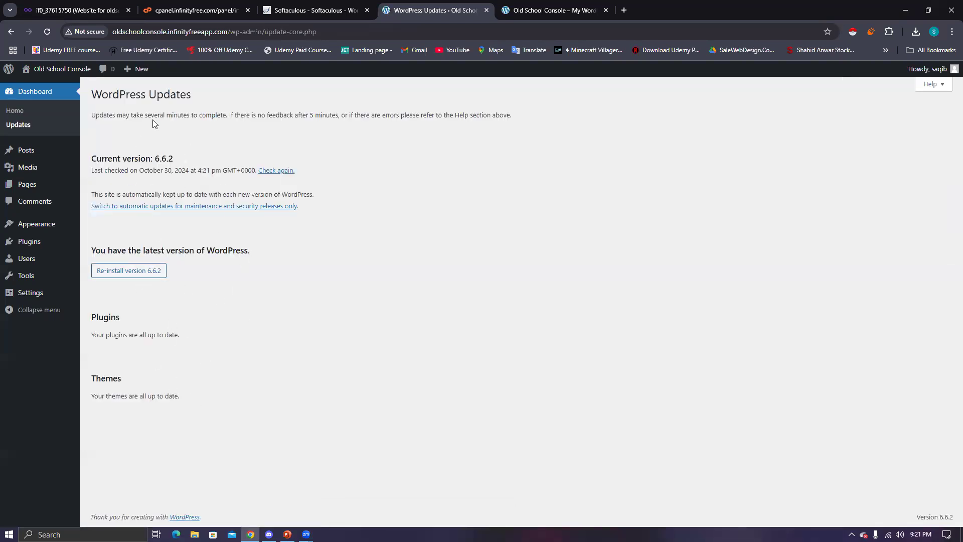
pyautogui.click(14, 111)
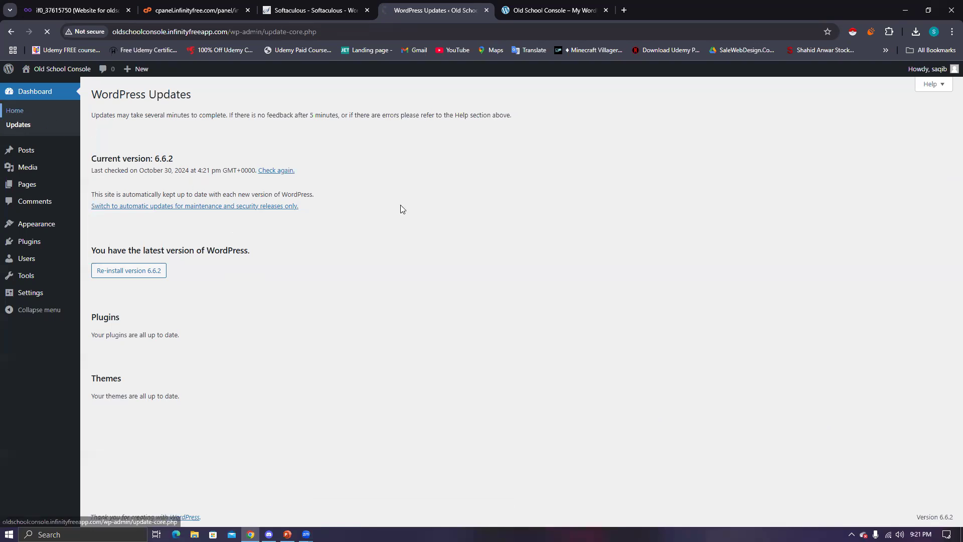
pyautogui.scroll(-5, 372, 316)
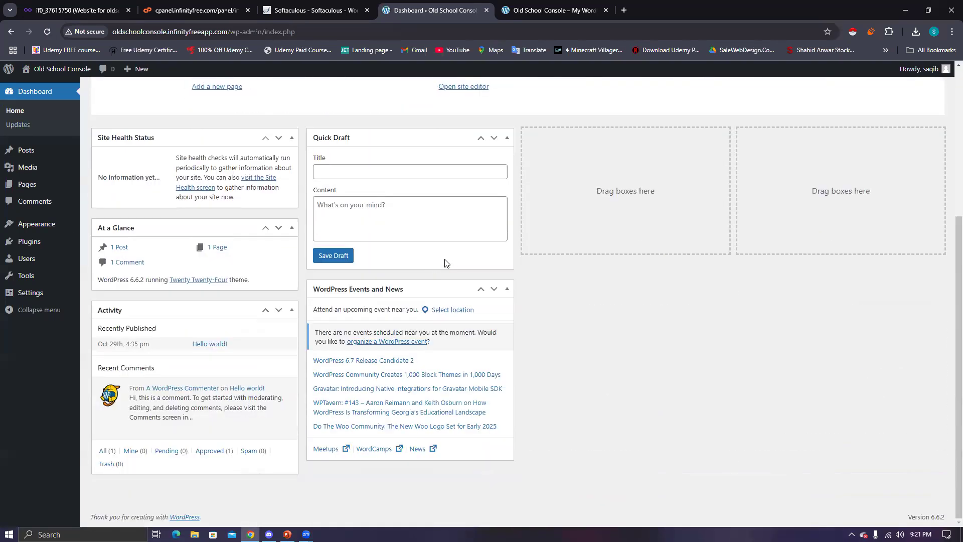
pyautogui.scroll(5, 447, 263)
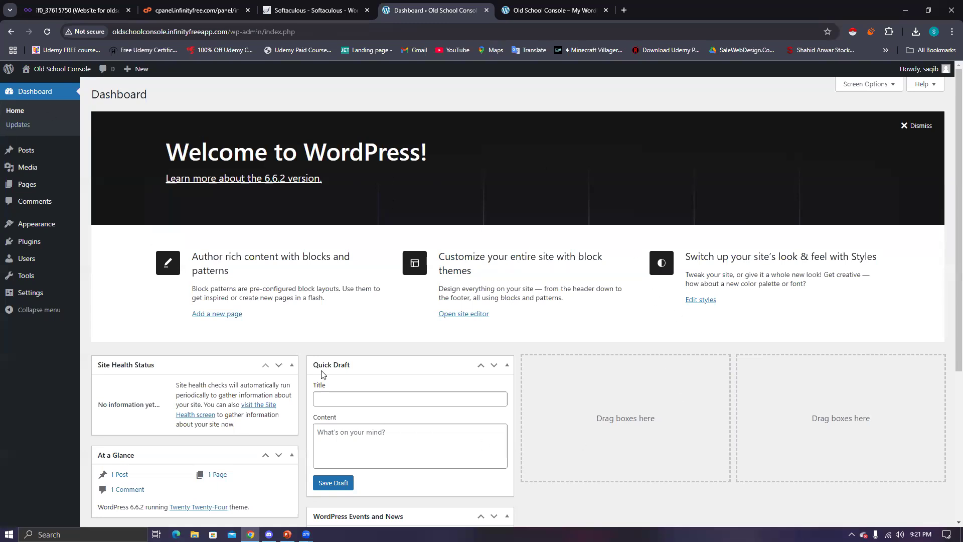
pyautogui.scroll(-4, 426, 261)
pyautogui.scroll(1, 412, 192)
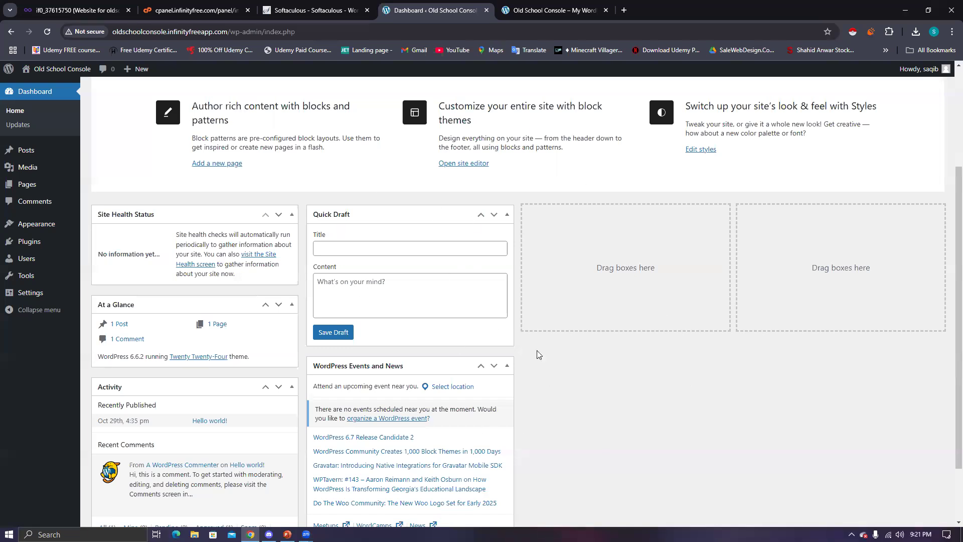
pyautogui.scroll(-1, 421, 351)
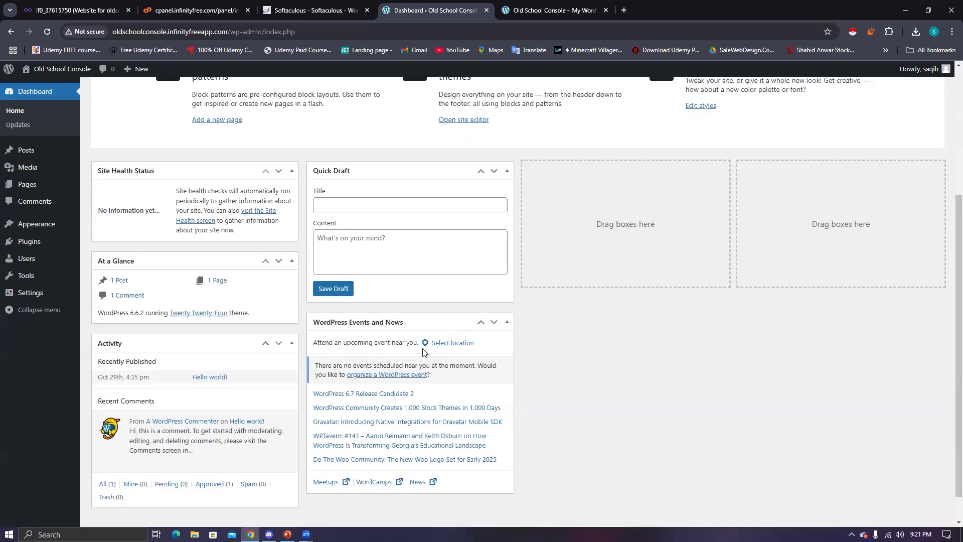
pyautogui.moveTo(105, 263)
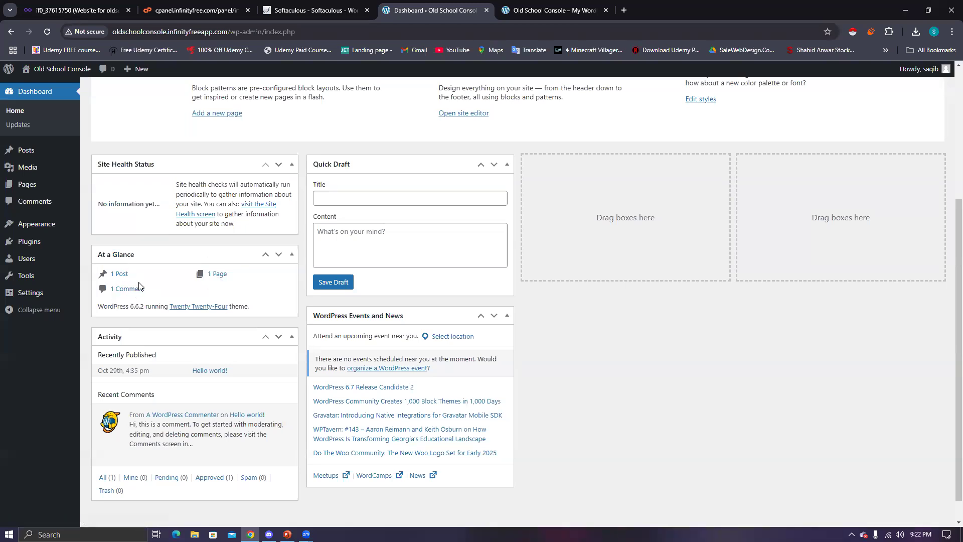
pyautogui.moveTo(37, 159)
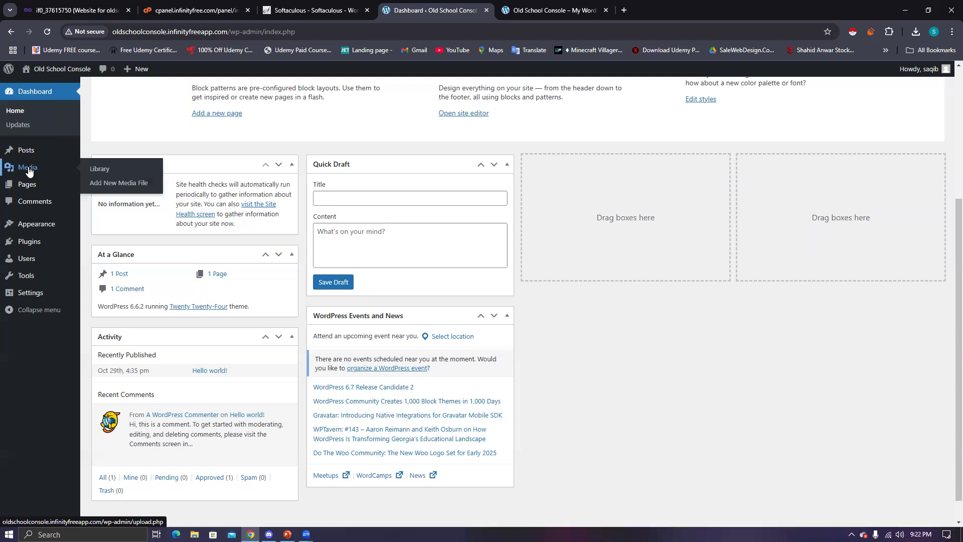
pyautogui.moveTo(29, 187)
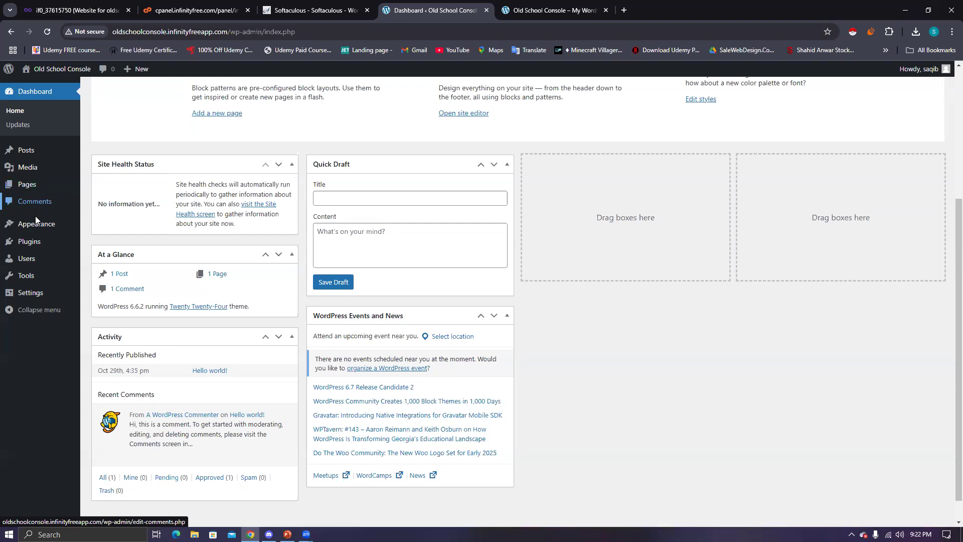
pyautogui.moveTo(36, 230)
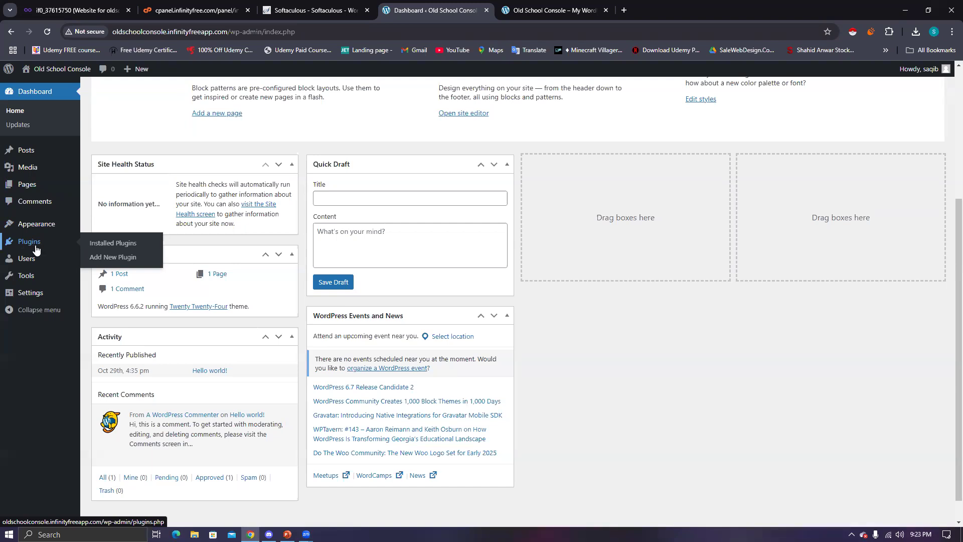
pyautogui.moveTo(31, 265)
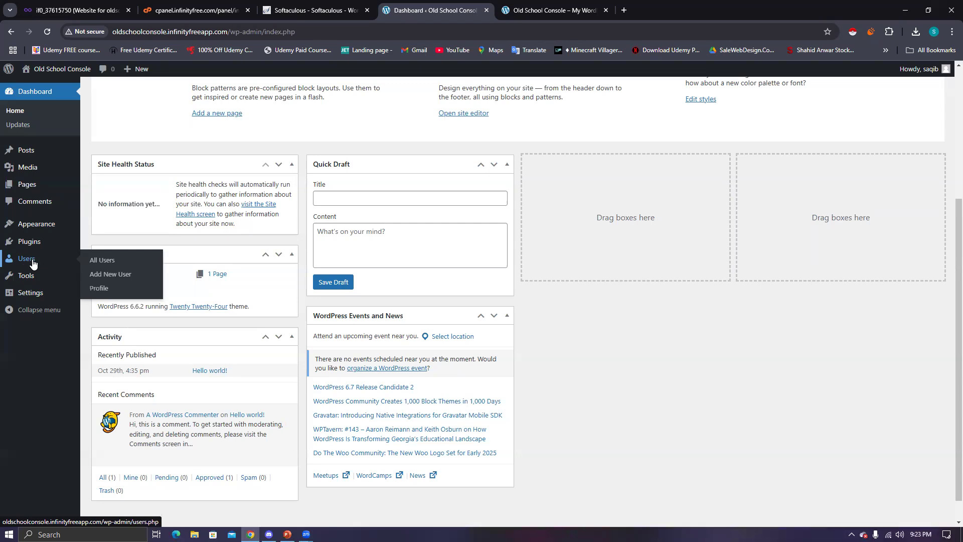
pyautogui.moveTo(28, 280)
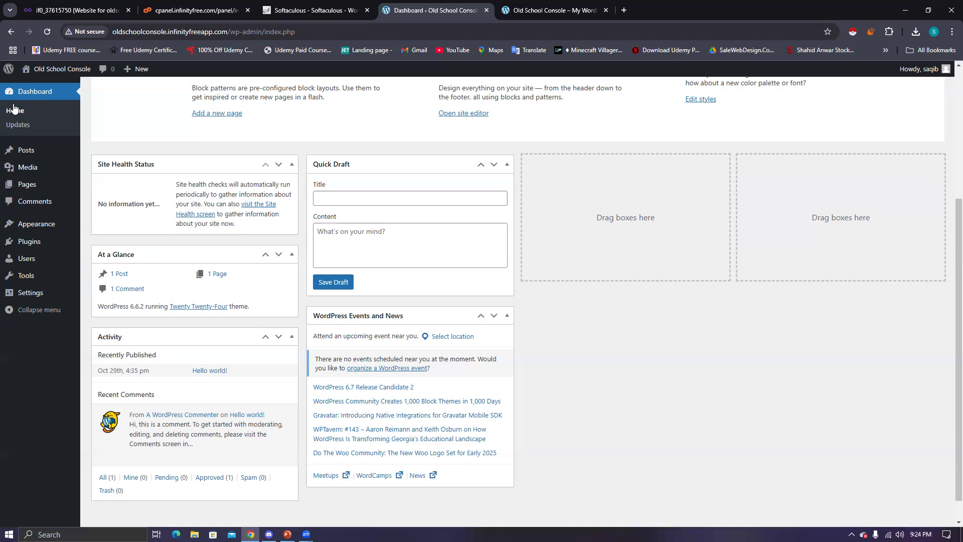
pyautogui.moveTo(25, 156)
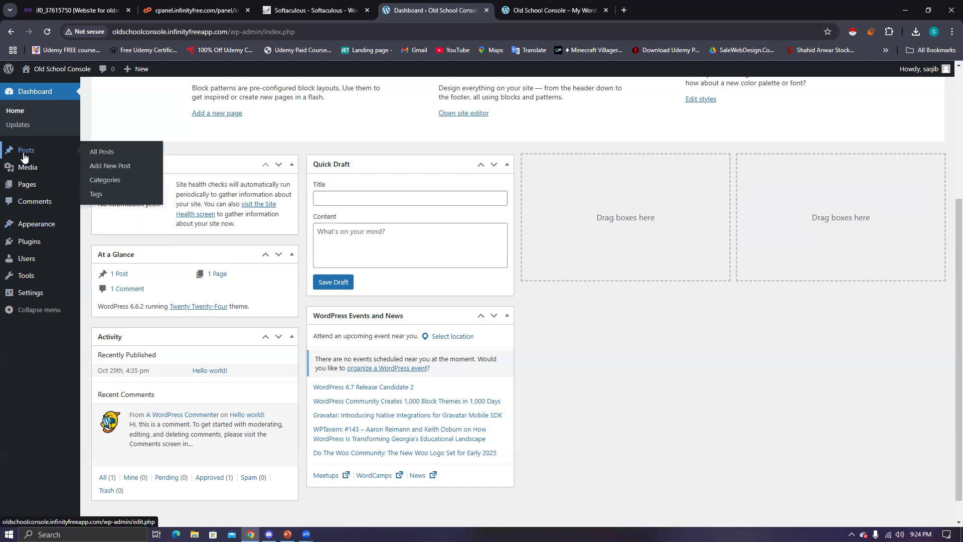
# - View All Posts, showing the single published Hello world! post, and highlight its publish date
pyautogui.click(27, 156)
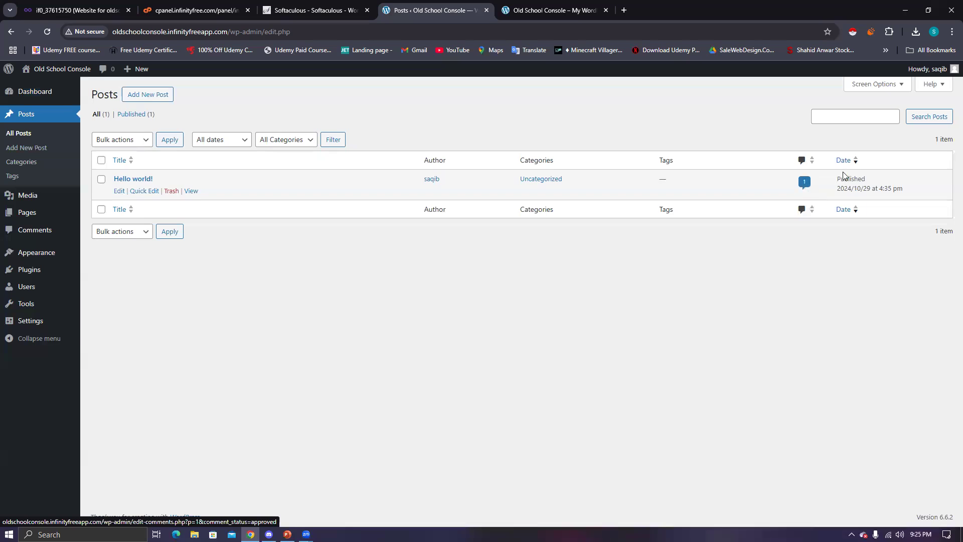
pyautogui.moveTo(837, 189); pyautogui.dragTo(905, 194)
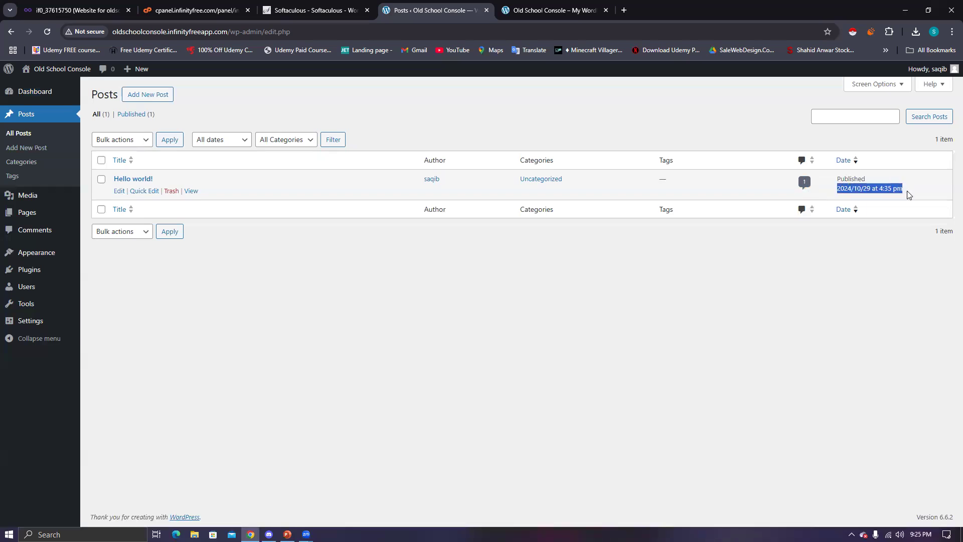
pyautogui.click(851, 280)
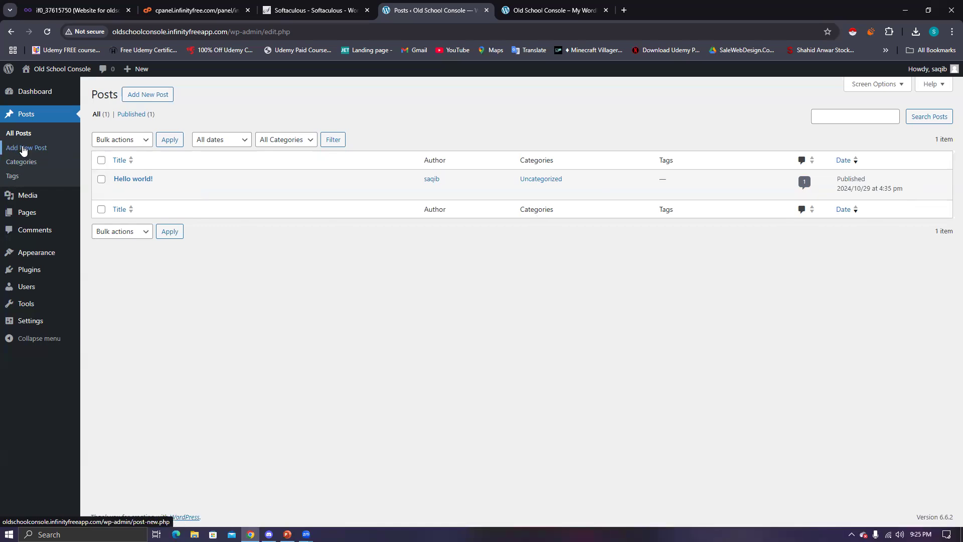
pyautogui.click(23, 149)
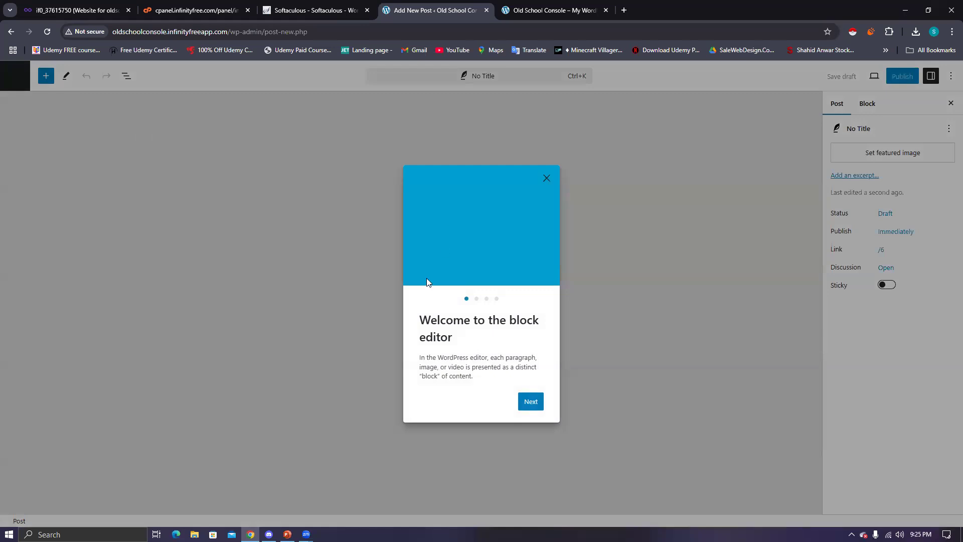
# - Page through the block editor's welcome guide and close it to start editing the empty draft
pyautogui.click(531, 401)
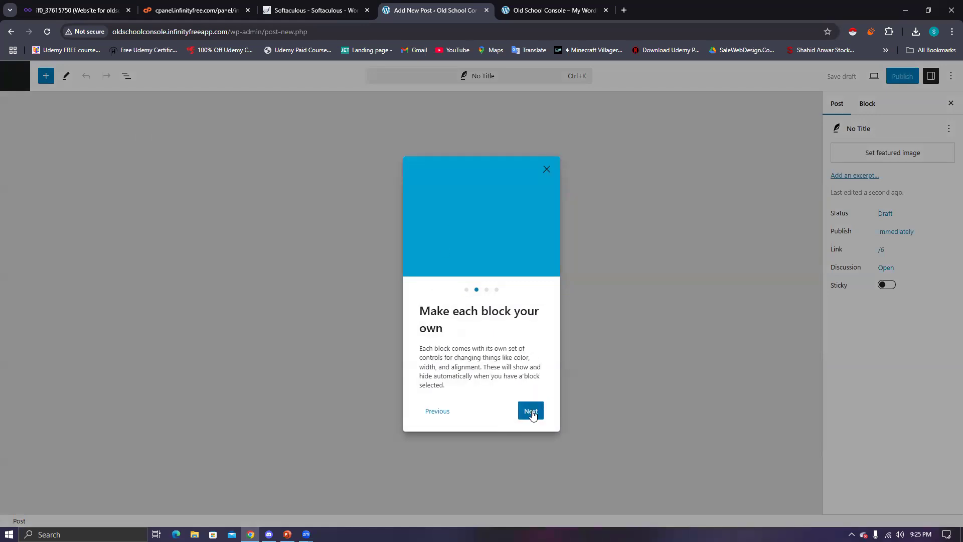
pyautogui.click(532, 413)
pyautogui.click(532, 406)
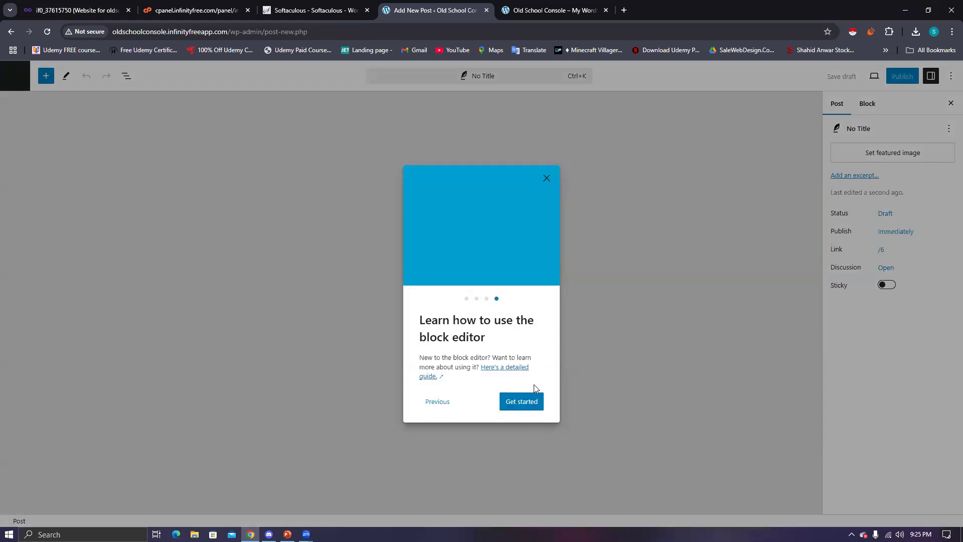
pyautogui.click(527, 402)
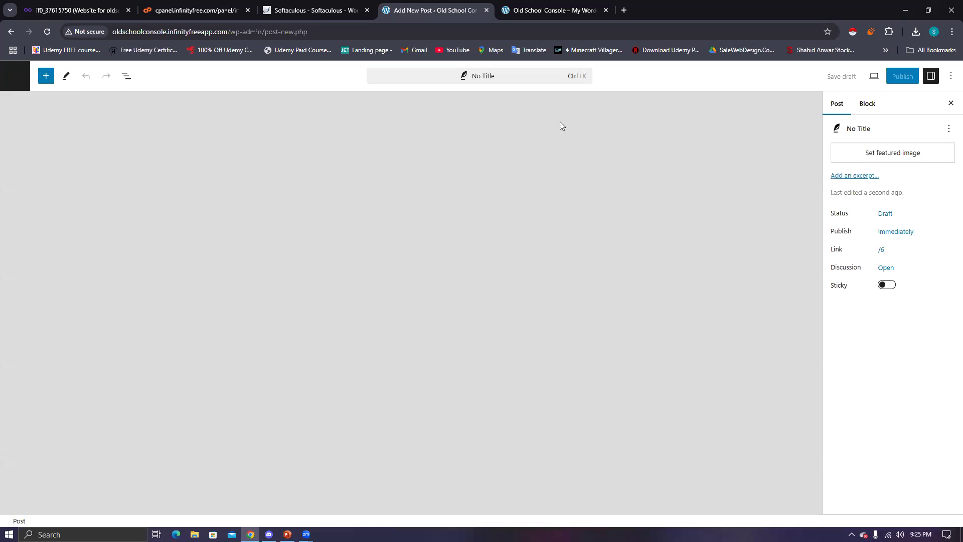
# - Turn on Spotlight mode through a 'TEST' command search, then search commands for 'TITLE'
pyautogui.click(533, 79)
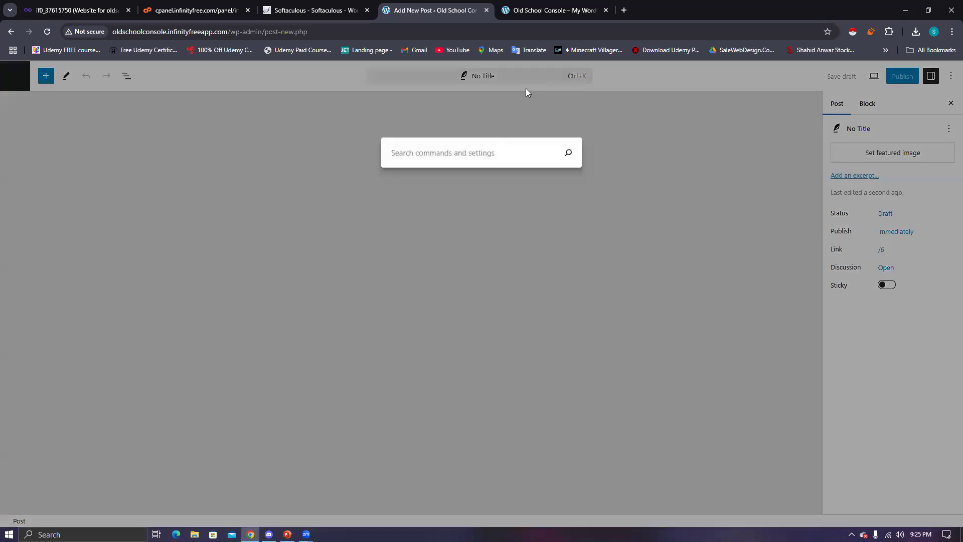
pyautogui.click(501, 208)
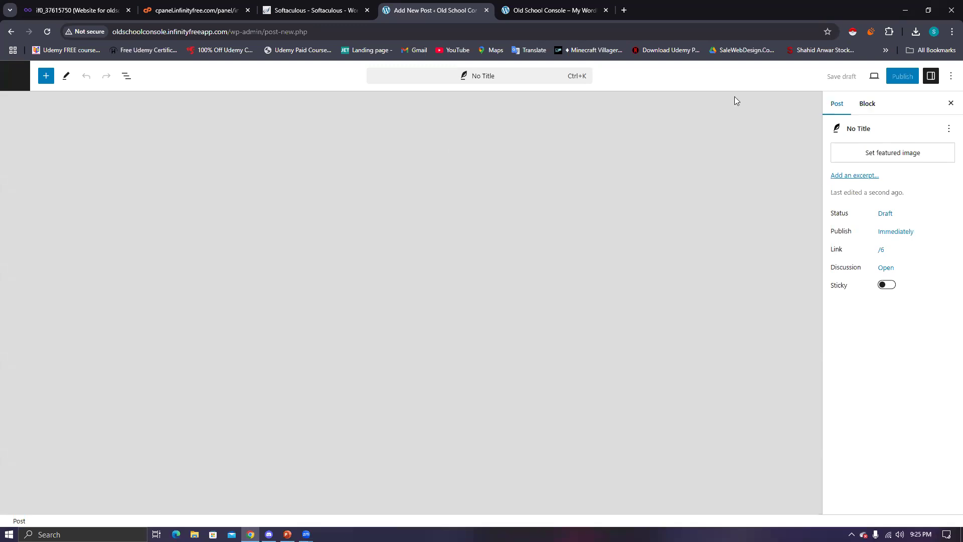
pyautogui.click(444, 78)
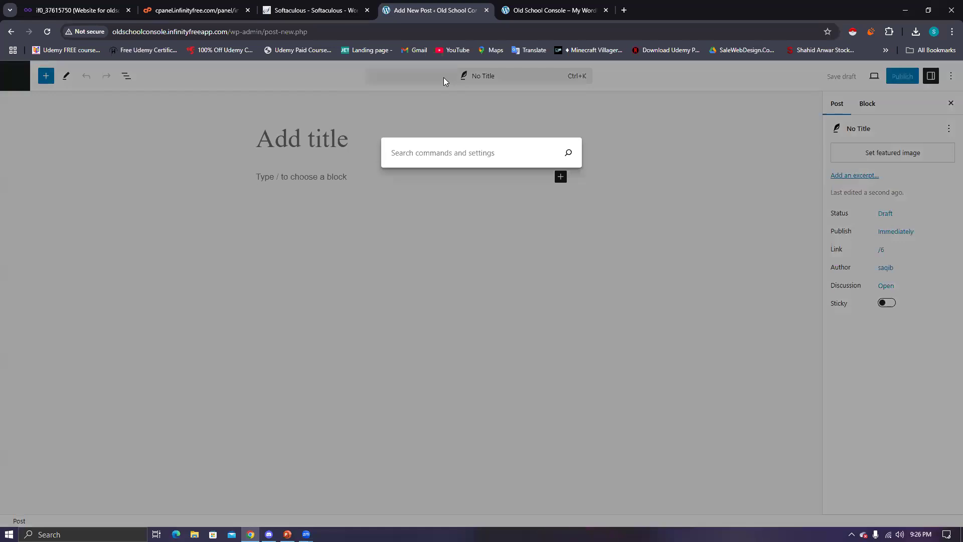
pyautogui.write('TEST')
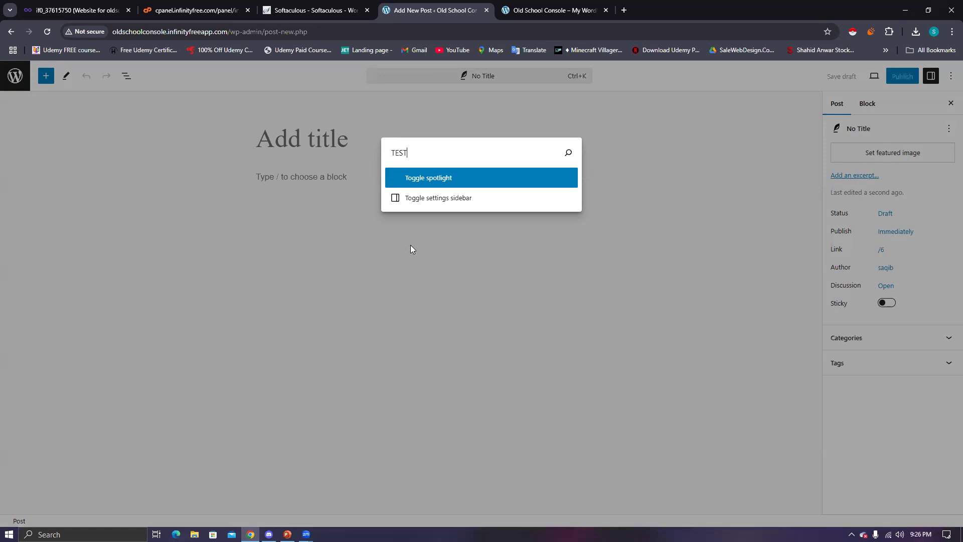
pyautogui.click(472, 116)
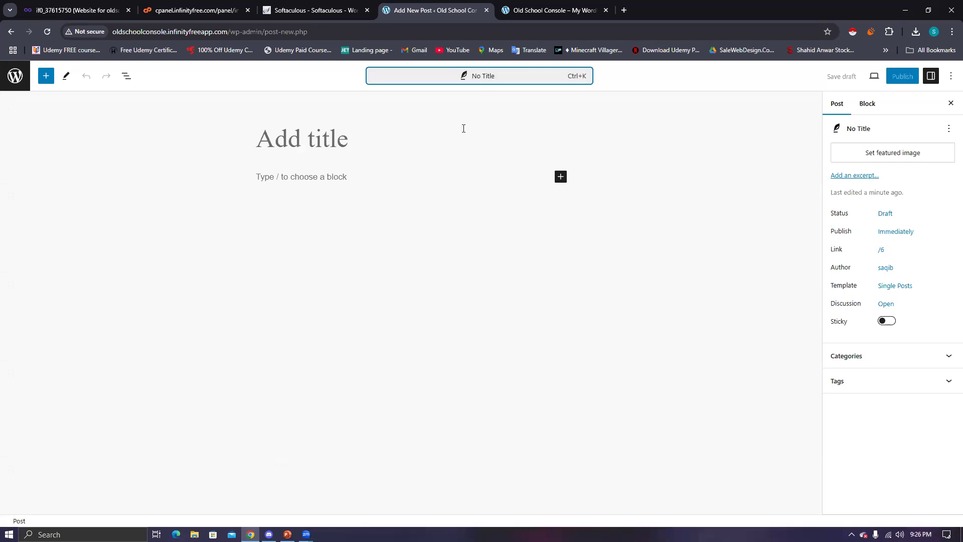
pyautogui.click(467, 80)
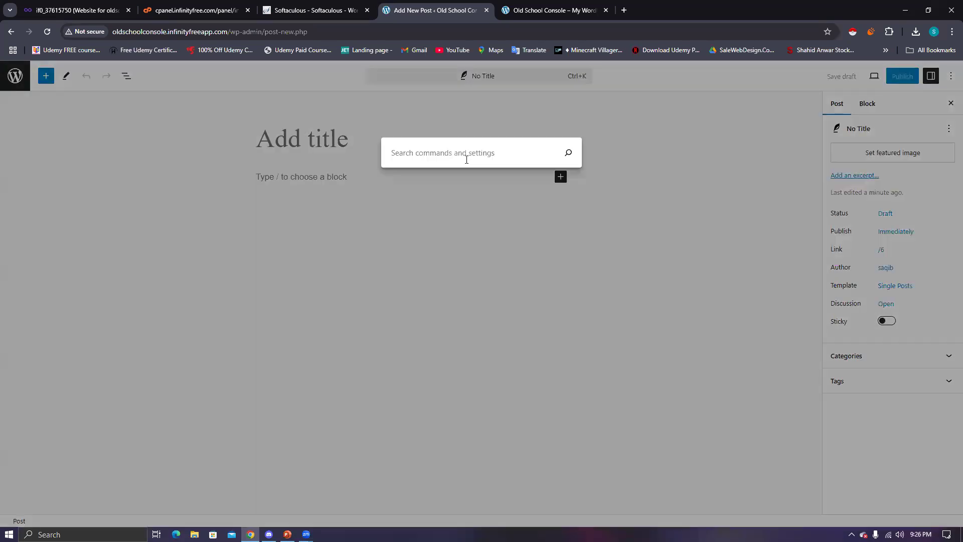
pyautogui.write('TEST')
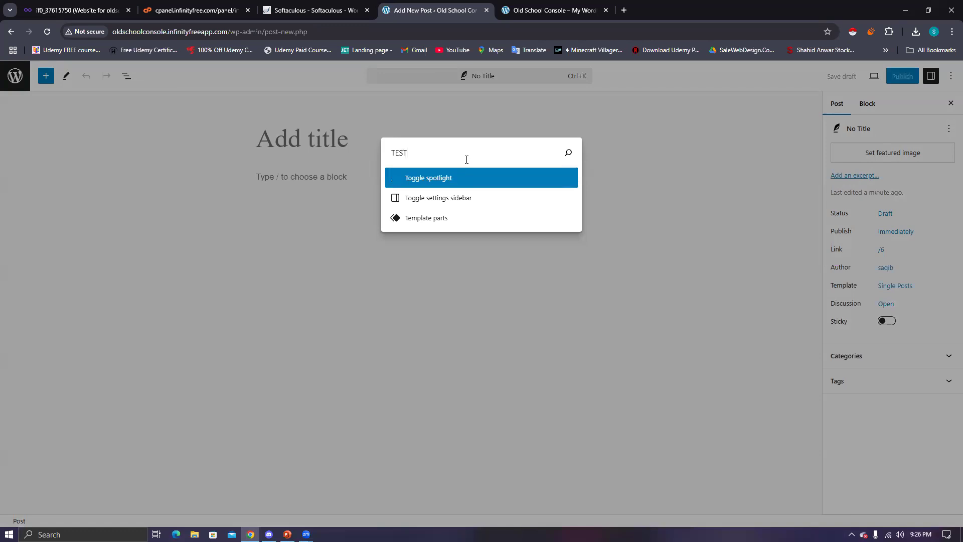
pyautogui.press('Return')
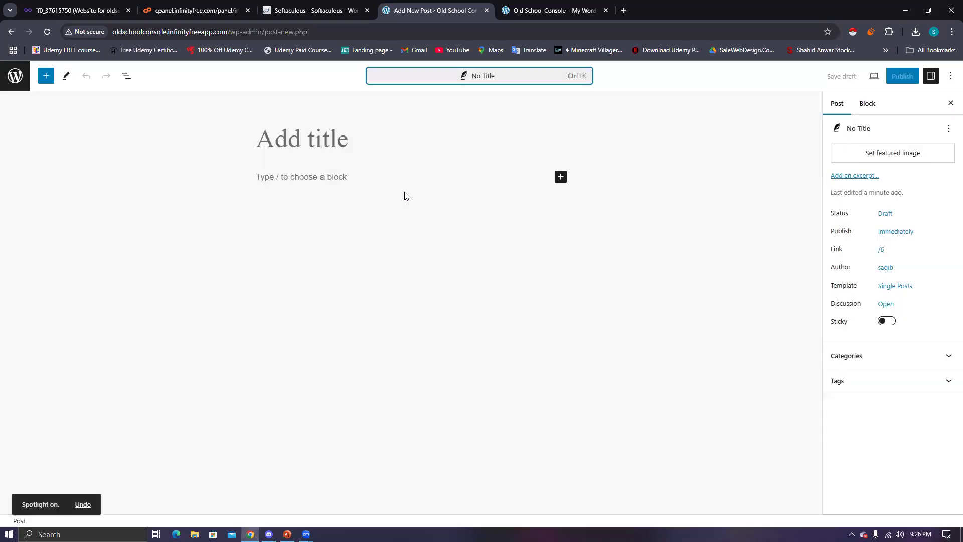
pyautogui.click(96, 503)
pyautogui.click(482, 79)
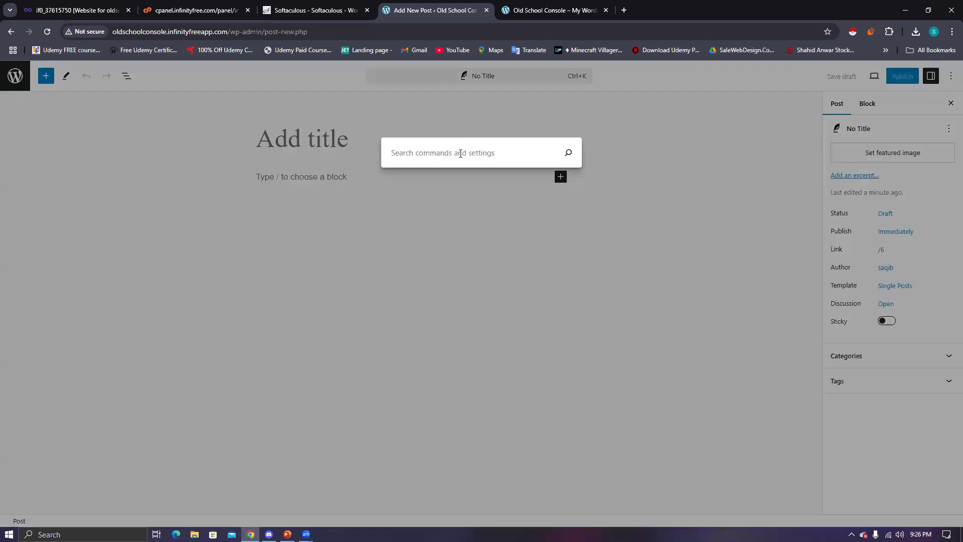
pyautogui.write('TITLE')
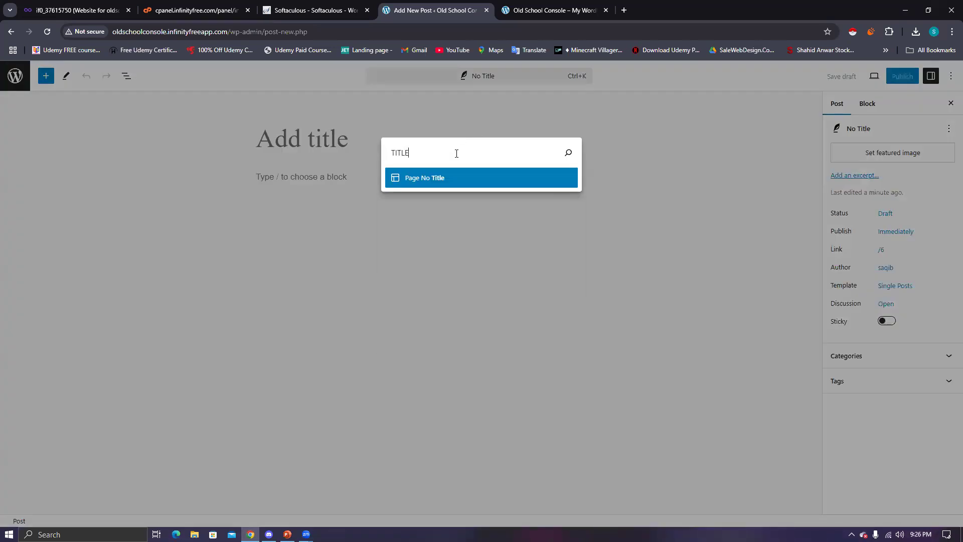
# - Title the new post 'TEST' and place the caret in its empty body paragraph
pyautogui.click(635, 139)
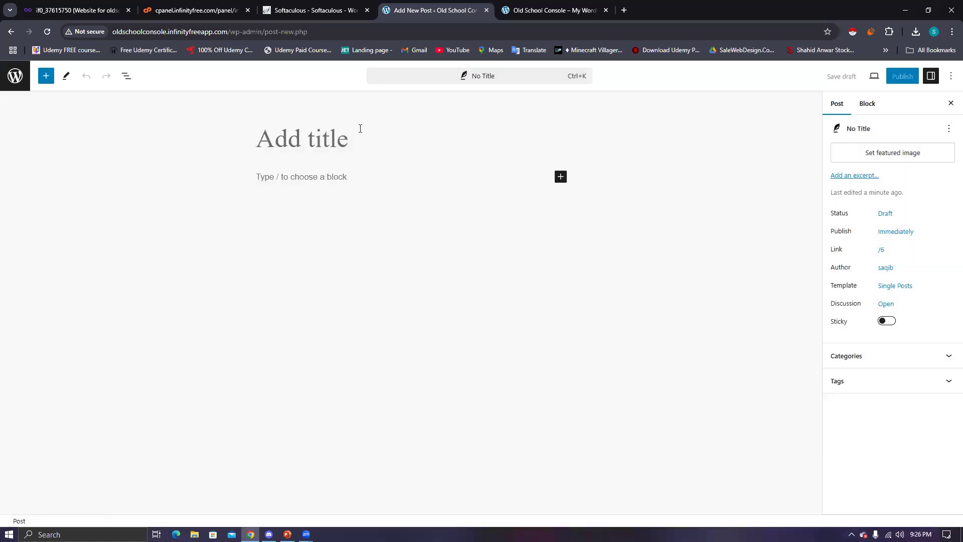
pyautogui.click(326, 133)
pyautogui.write('TITL')
pyautogui.press('BackSpace')
pyautogui.press('BackSpace')
pyautogui.press('BackSpace')
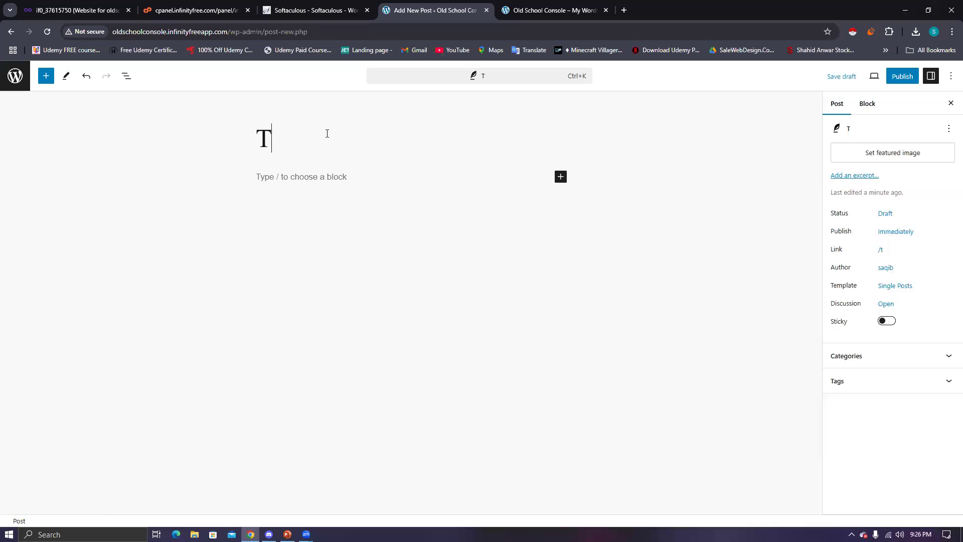
pyautogui.write('EST')
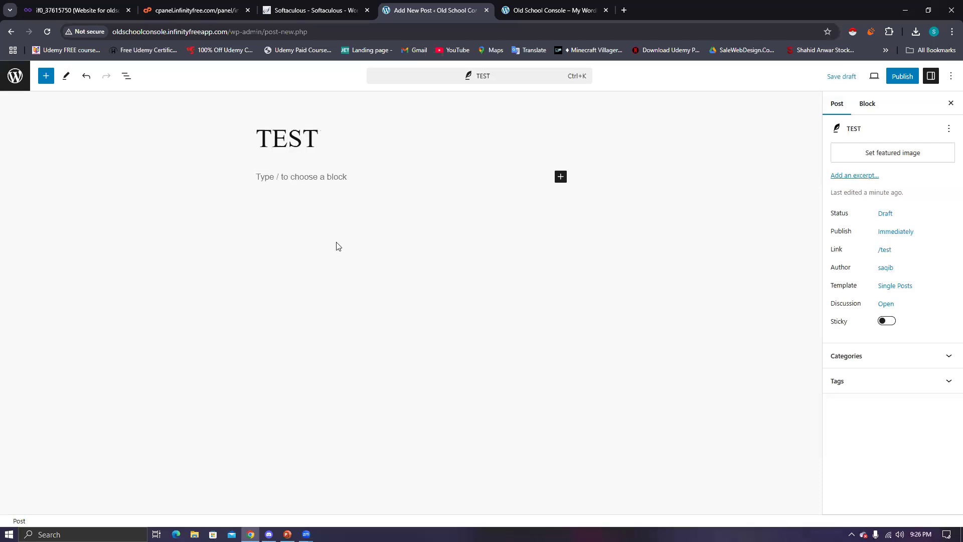
pyautogui.click(289, 176)
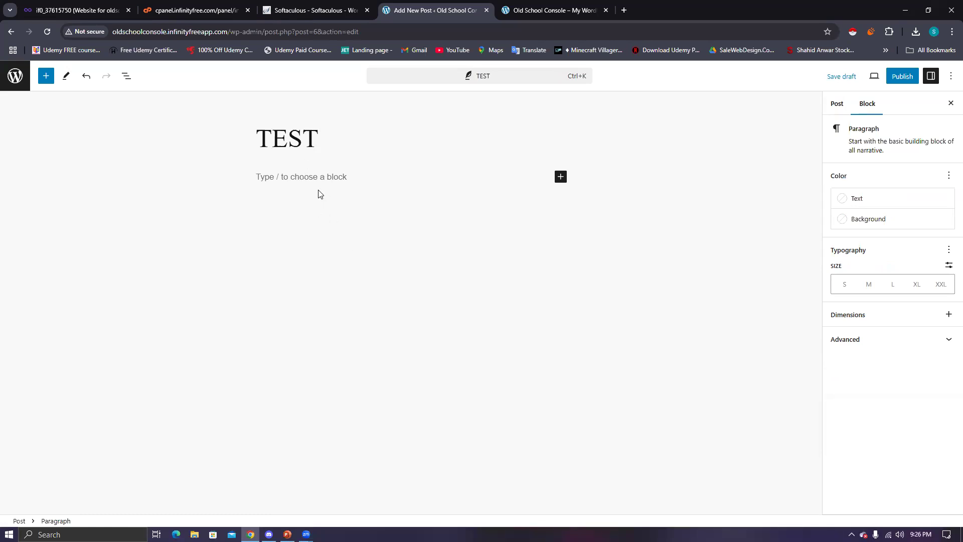
pyautogui.click(629, 15)
# - Go to ChatGPT and ask it to 'write general test post for my blog'
pyautogui.write('chat')
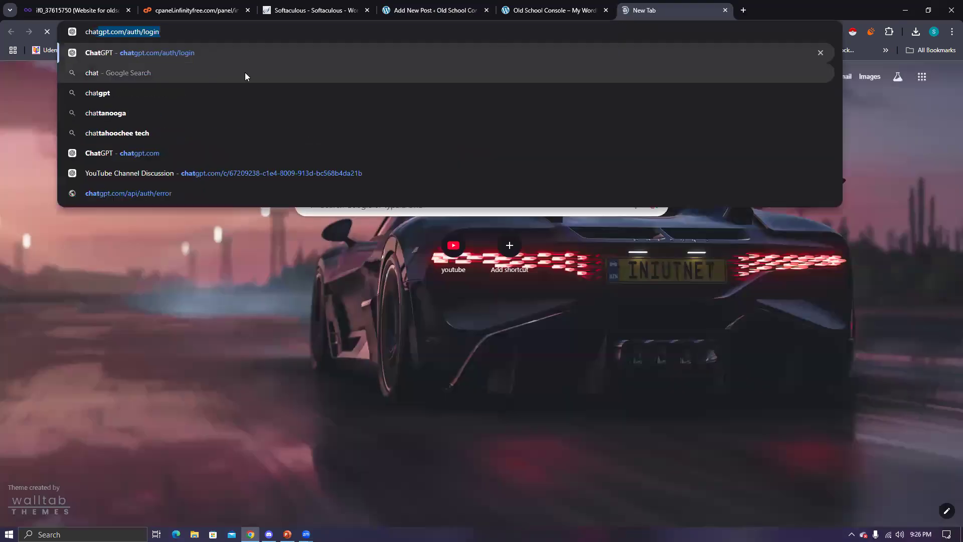
pyautogui.press('Return')
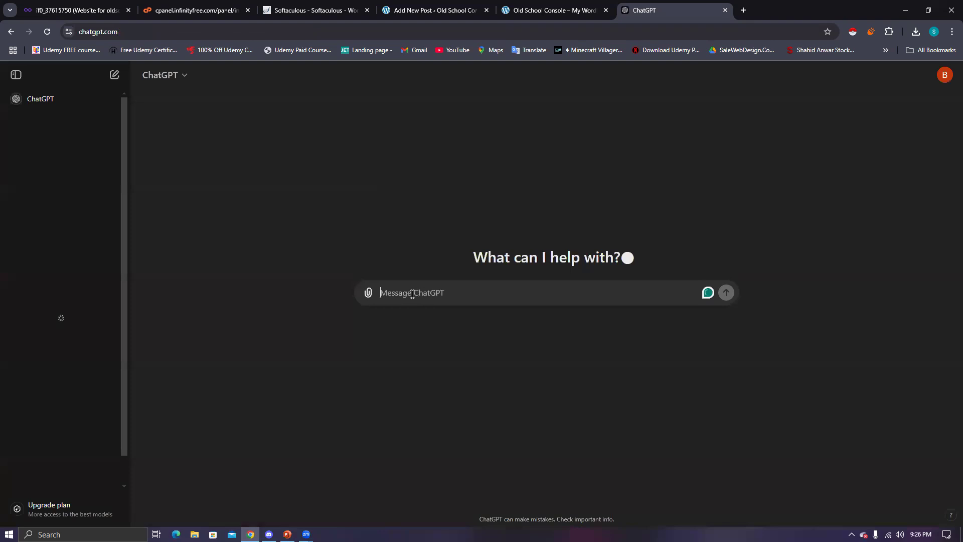
pyautogui.write('write ge')
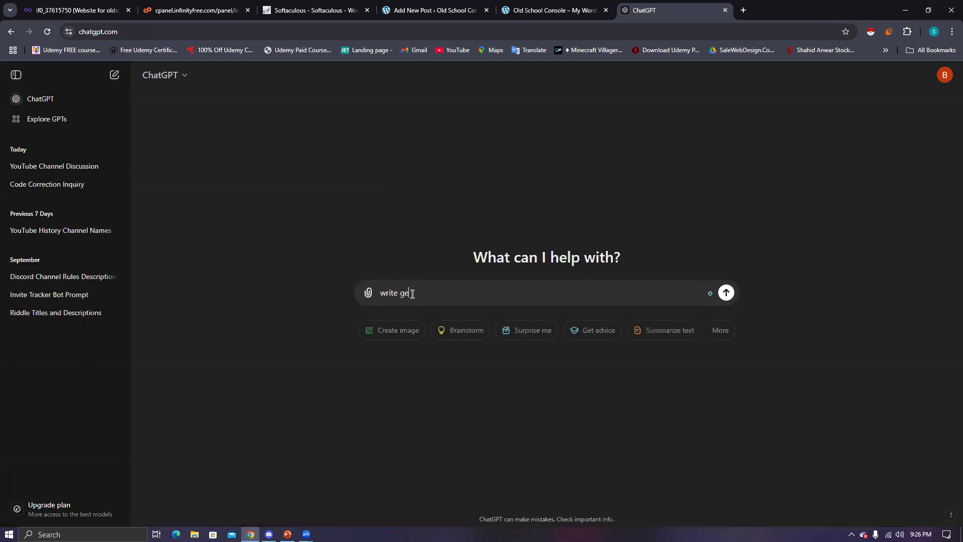
pyautogui.write('neral t')
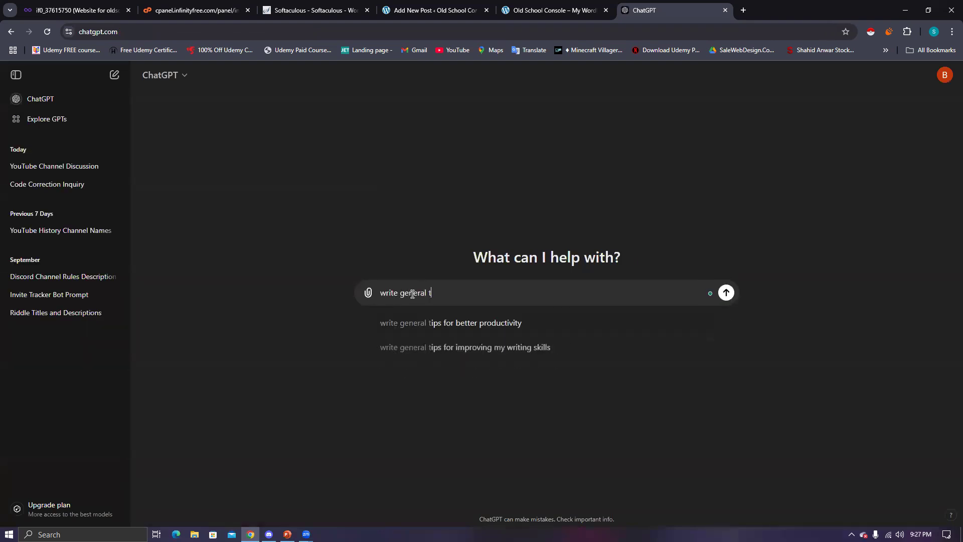
pyautogui.write('est post for m')
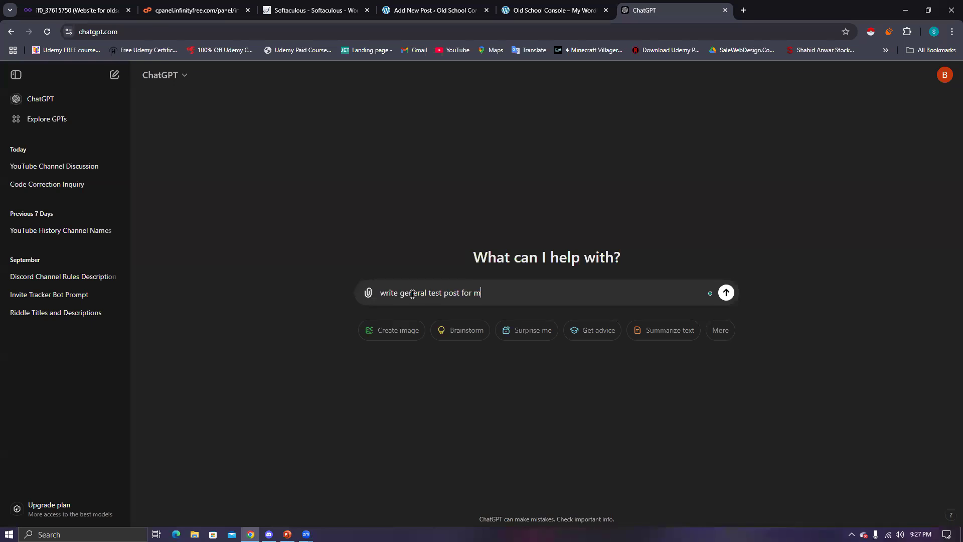
pyautogui.write('y blog')
pyautogui.press('Return')
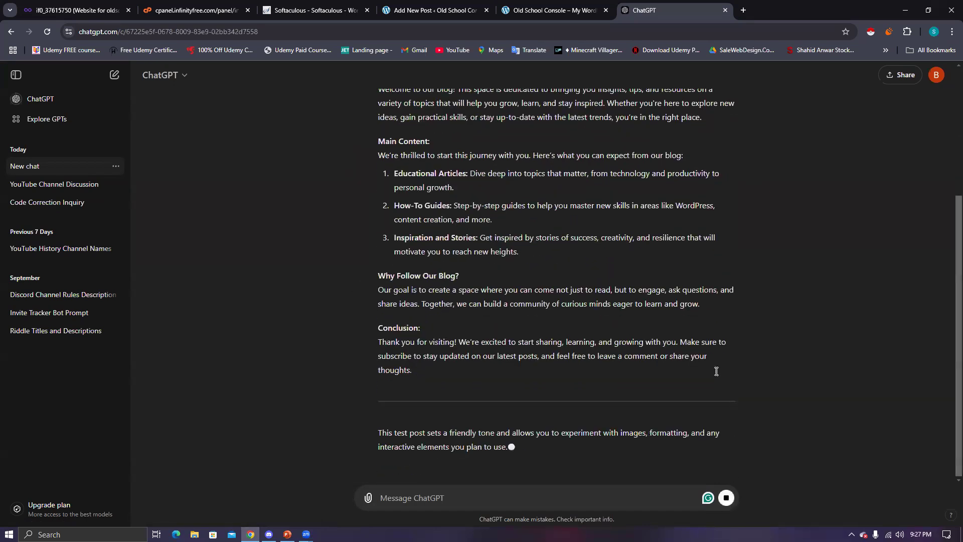
# - Select ChatGPT's reply from Introduction to the end and return to the Old School Console tab
pyautogui.scroll(4, 735, 331)
pyautogui.scroll(2, 685, 248)
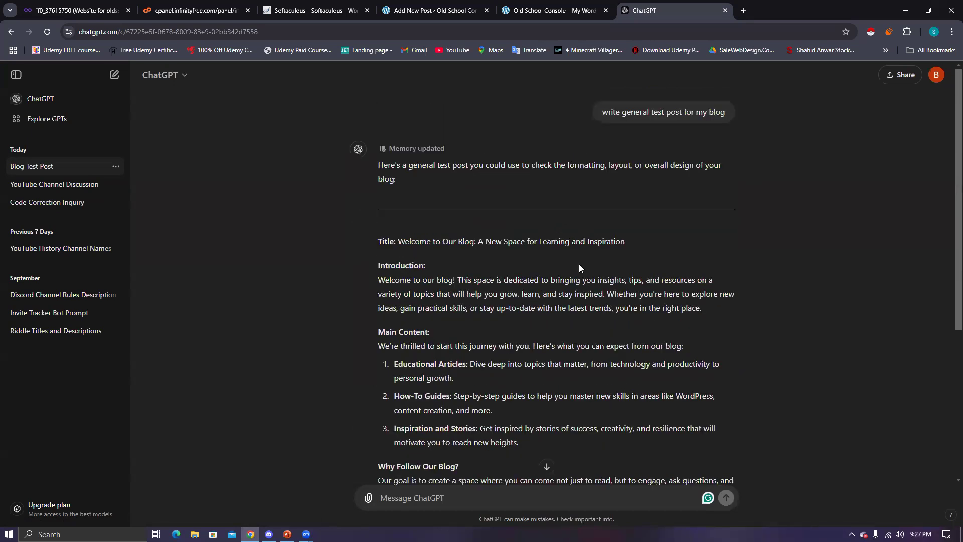
pyautogui.scroll(-3, 677, 393)
pyautogui.moveTo(451, 411); pyautogui.dragTo(372, 114)
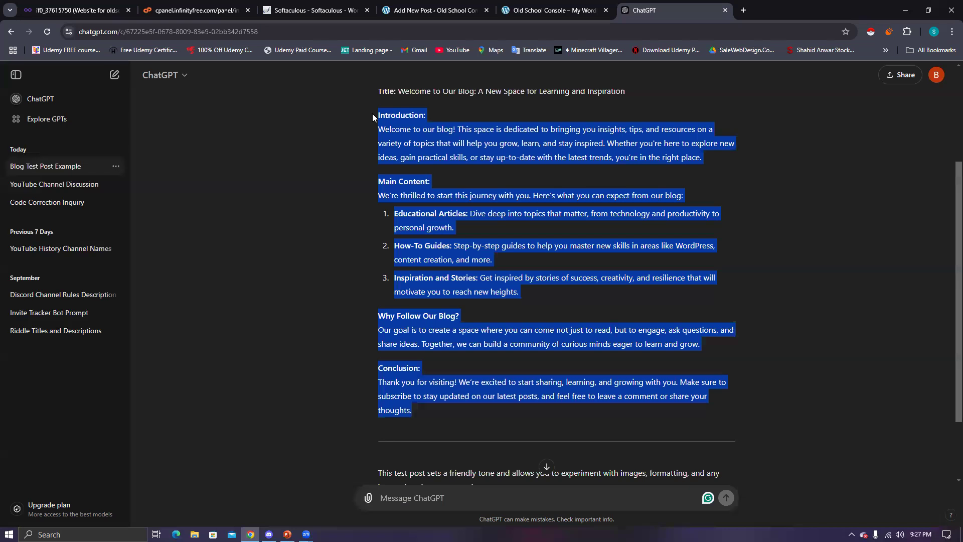
pyautogui.click(542, 17)
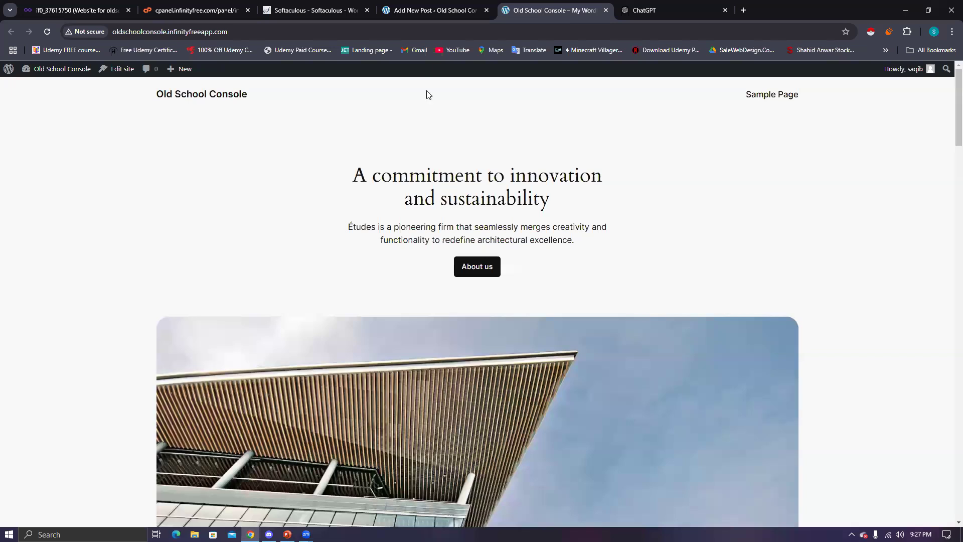
# - Paste the ChatGPT article, Introduction through Conclusion, into the TEST post body
pyautogui.hotkey('ctrl', 'shift', 'Tab')
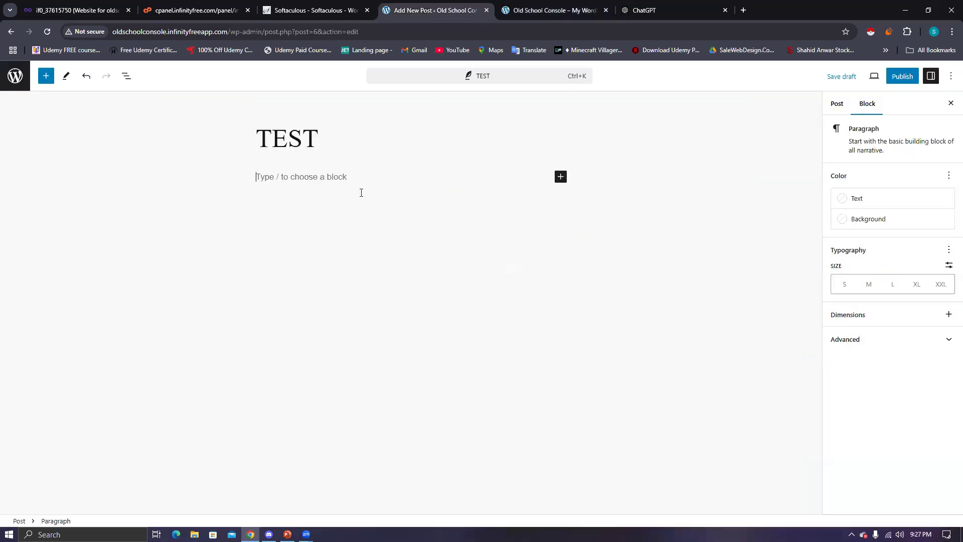
pyautogui.hotkey('ctrl', 'v')
pyautogui.scroll(-3, 366, 230)
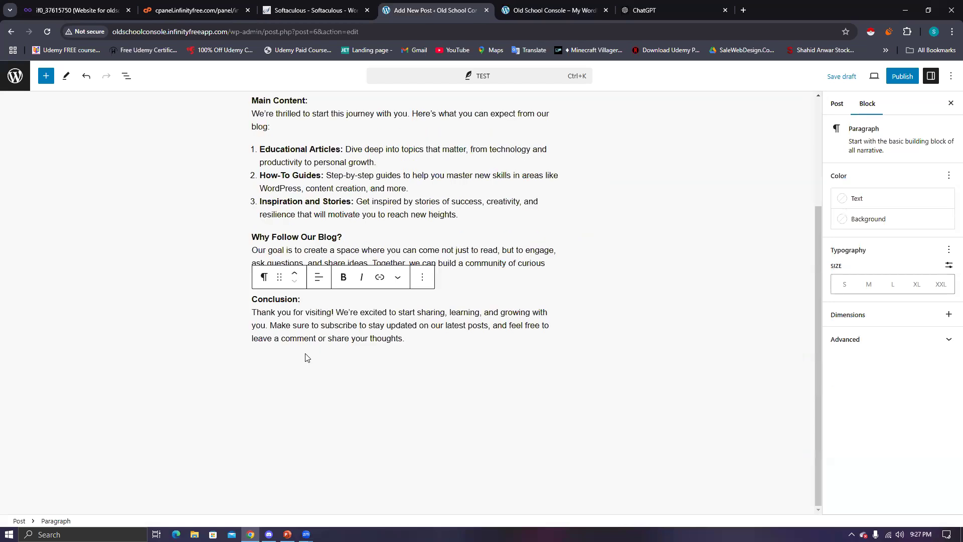
pyautogui.click(308, 357)
pyautogui.scroll(3, 351, 301)
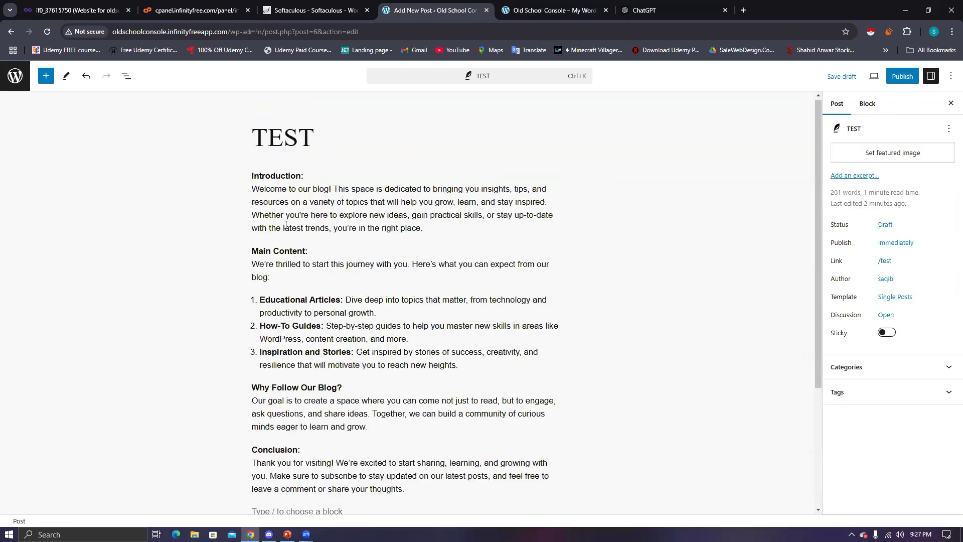
# - Select the Introduction paragraph and review its block conversion options without changing anything
pyautogui.doubleClick(256, 176)
pyautogui.moveTo(260, 176); pyautogui.dragTo(345, 216)
pyautogui.click(423, 228)
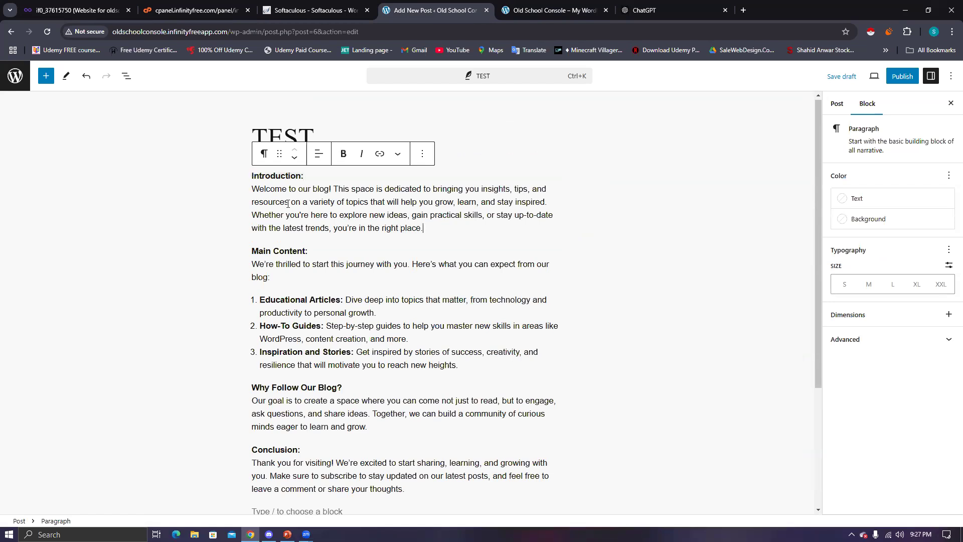
pyautogui.moveTo(288, 204); pyautogui.dragTo(251, 175)
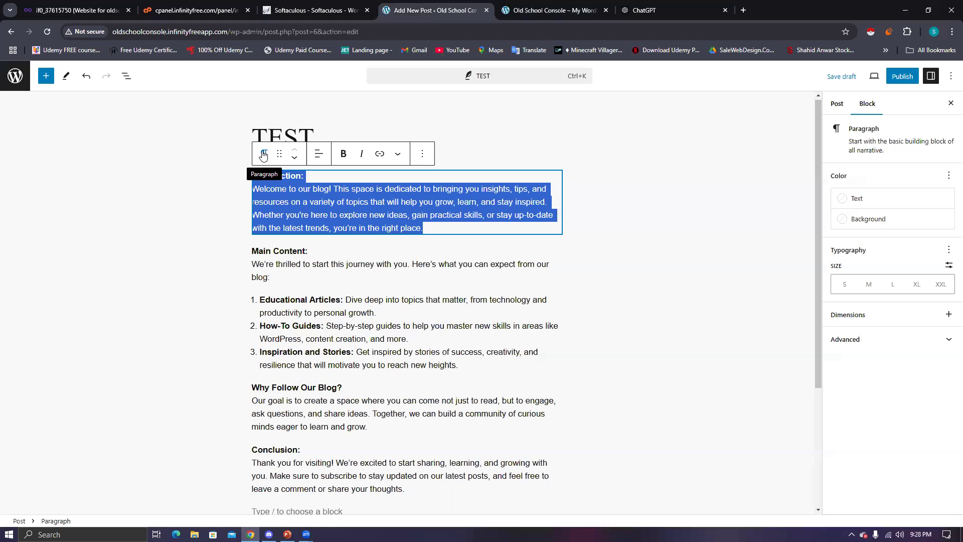
pyautogui.click(263, 155)
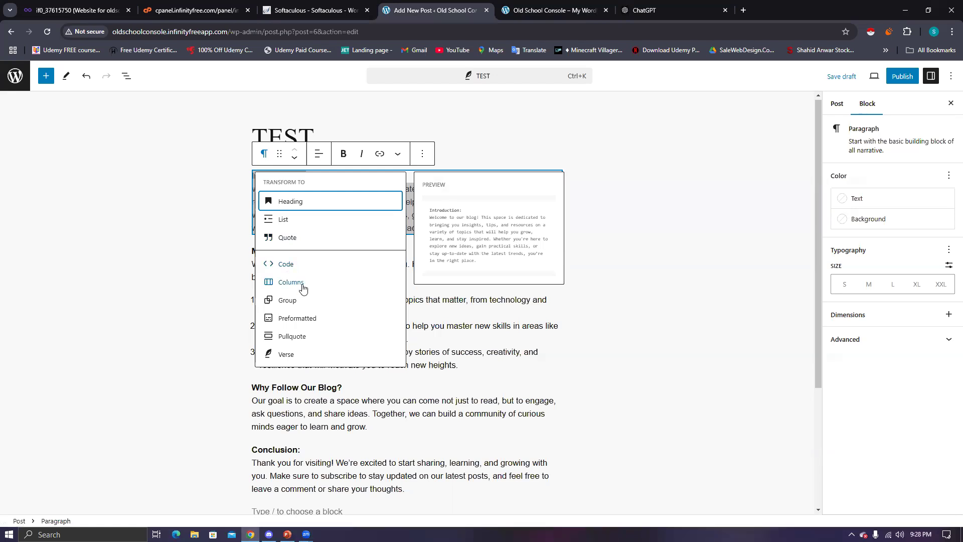
pyautogui.click(458, 295)
pyautogui.click(459, 220)
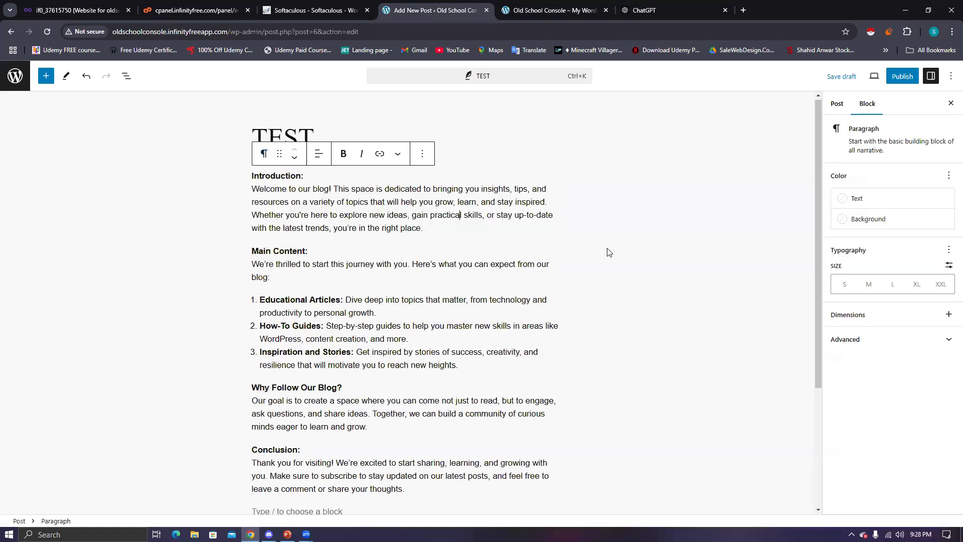
pyautogui.click(410, 241)
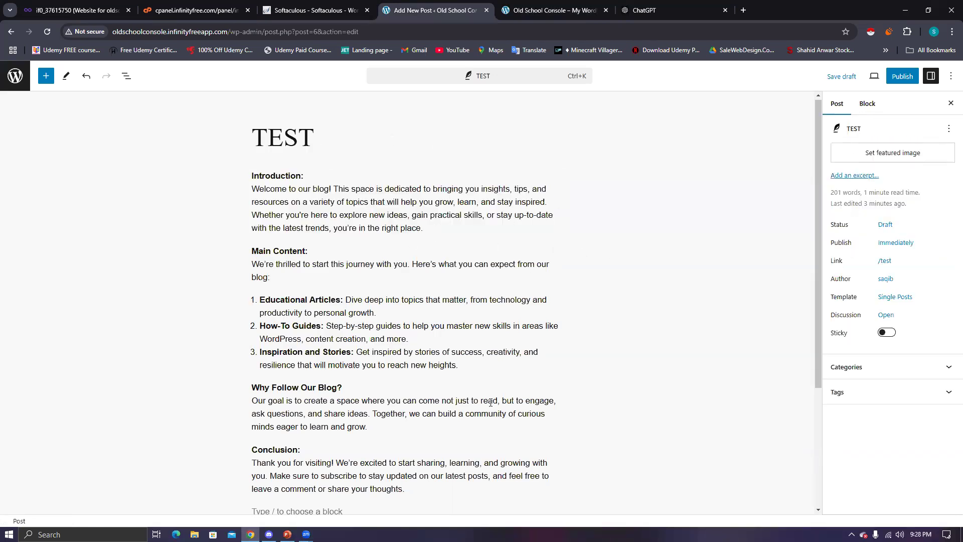
# - Expand Categories and Tags in the post sidebar and add the tag 'test'
pyautogui.scroll(-3, 364, 353)
pyautogui.scroll(3, 365, 353)
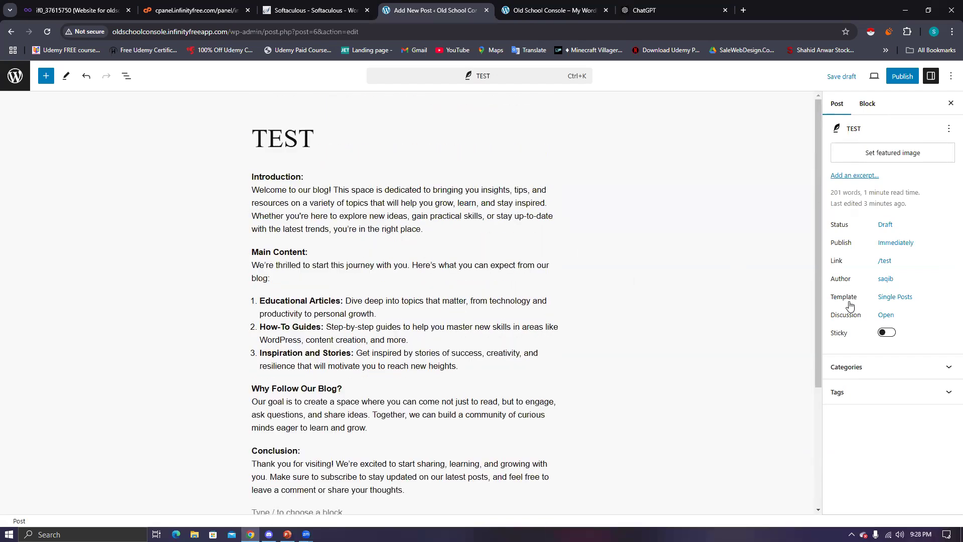
pyautogui.click(873, 371)
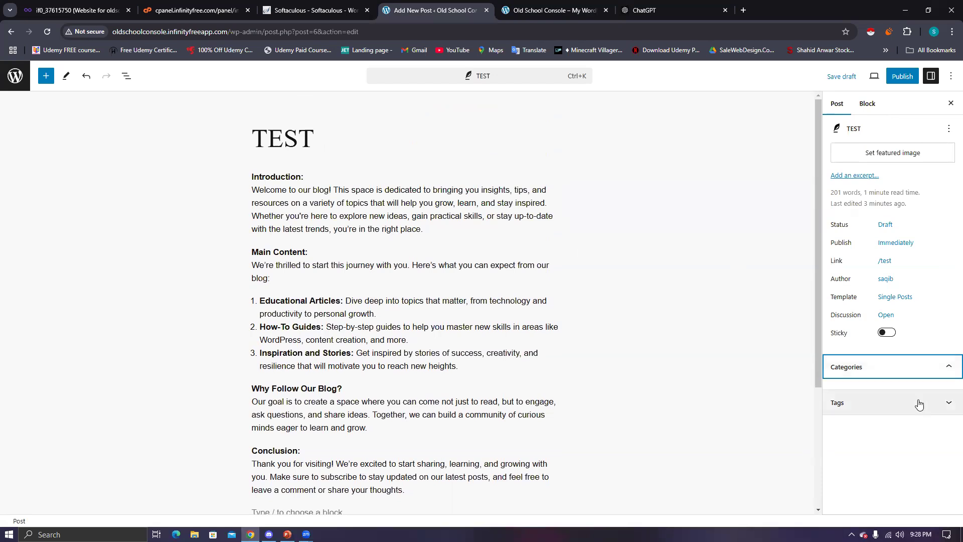
pyautogui.click(949, 404)
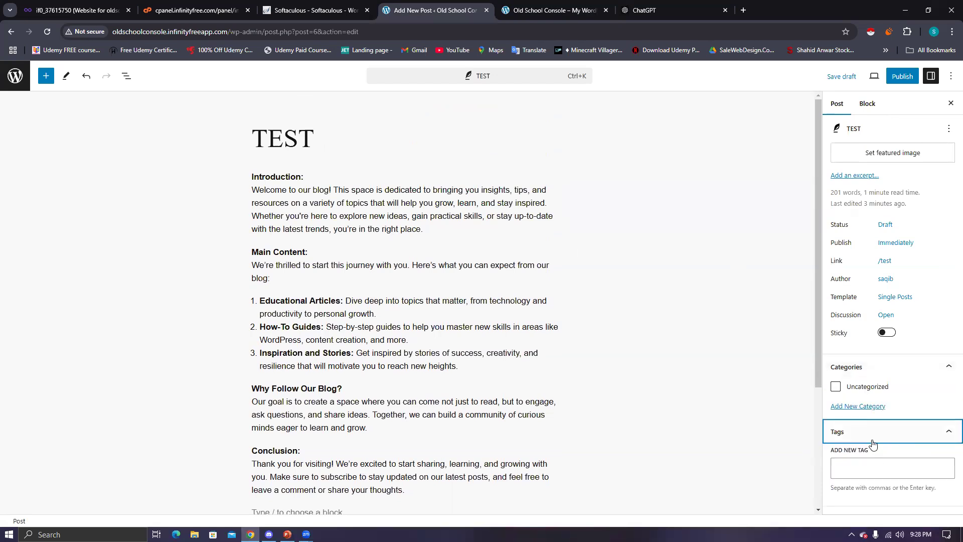
pyautogui.click(867, 471)
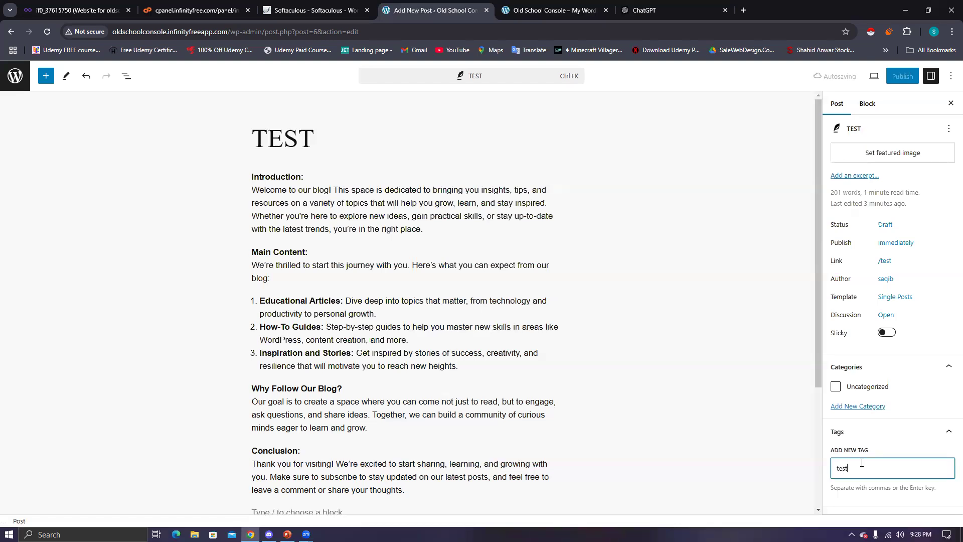
pyautogui.press('Return')
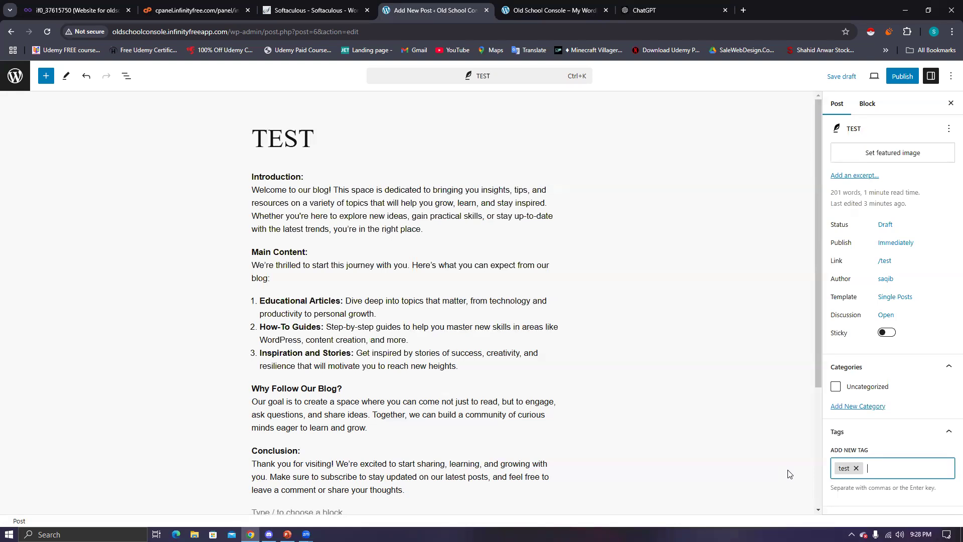
pyautogui.click(869, 411)
# - Add a new category named 'Wordpress', replacing the typed 'Blog', and tick it for the post
pyautogui.click(866, 444)
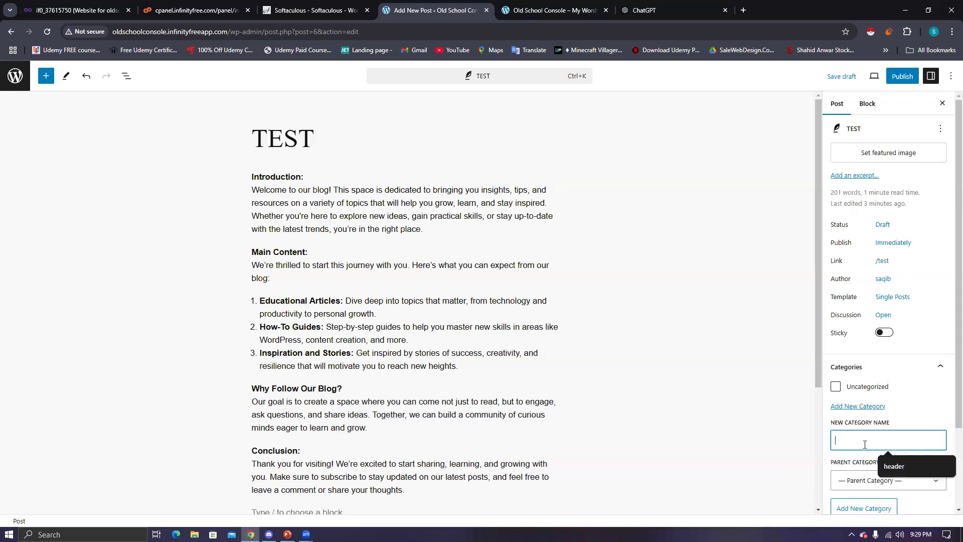
pyautogui.write('Blog')
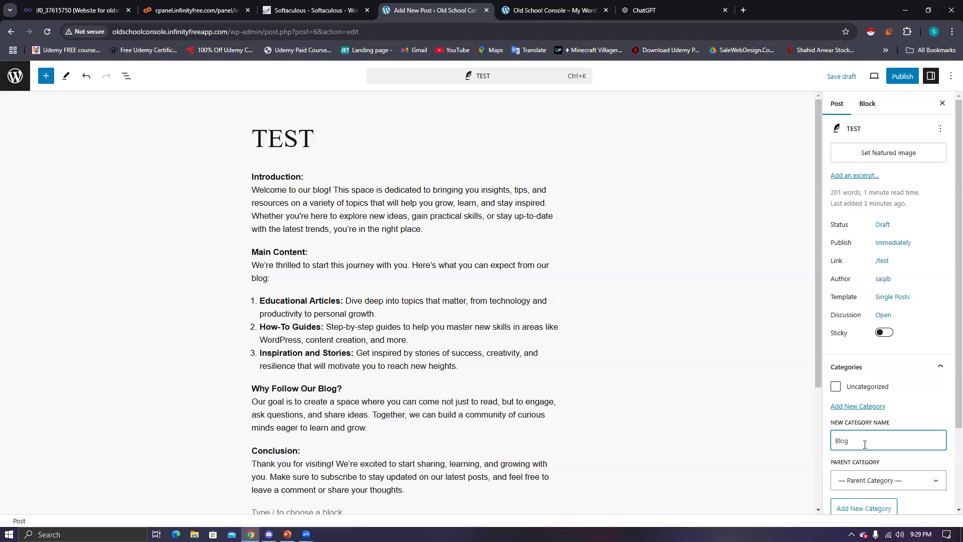
pyautogui.hotkey('ctrl', 'a')
pyautogui.write('Wordpress')
pyautogui.scroll(-2, 861, 471)
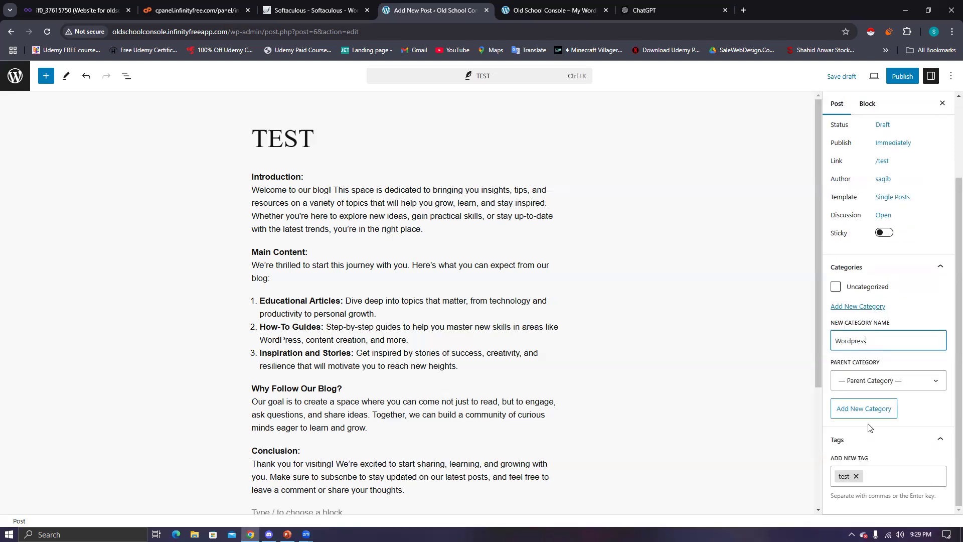
pyautogui.click(866, 412)
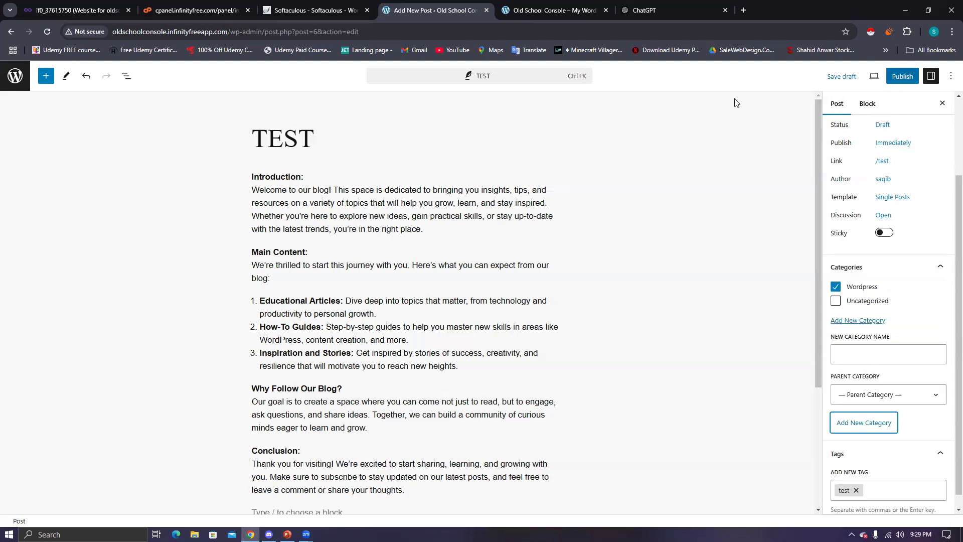
pyautogui.scroll(-3, 441, 241)
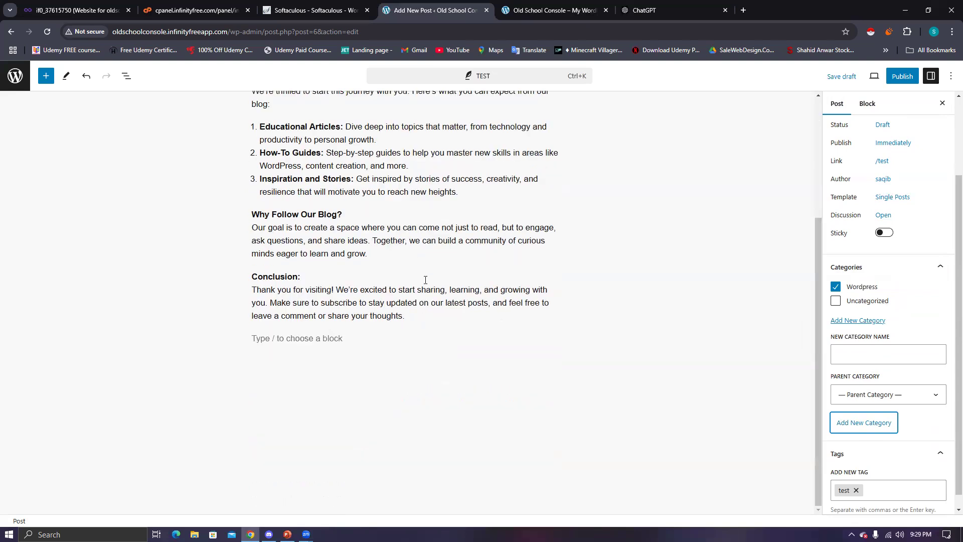
pyautogui.scroll(-1, 851, 378)
pyautogui.scroll(3, 851, 377)
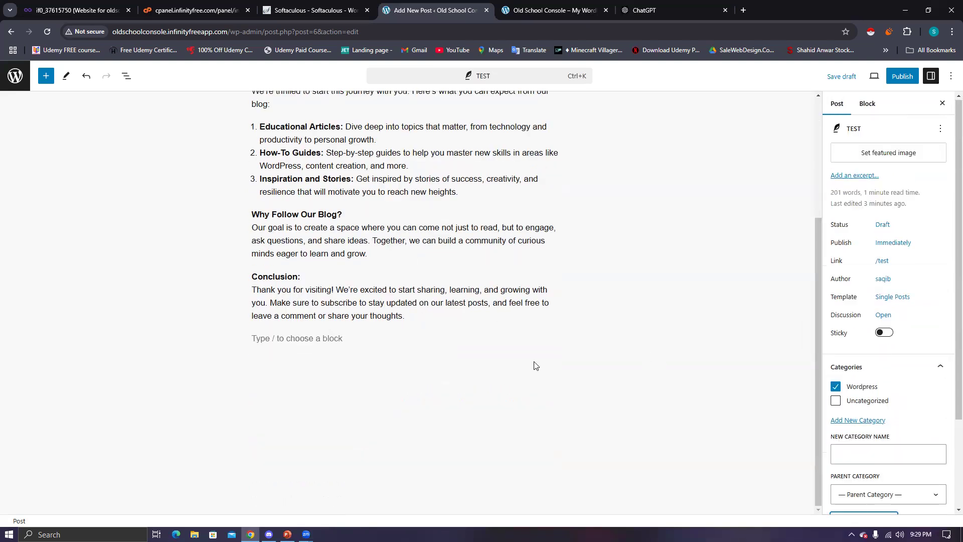
pyautogui.scroll(3, 533, 365)
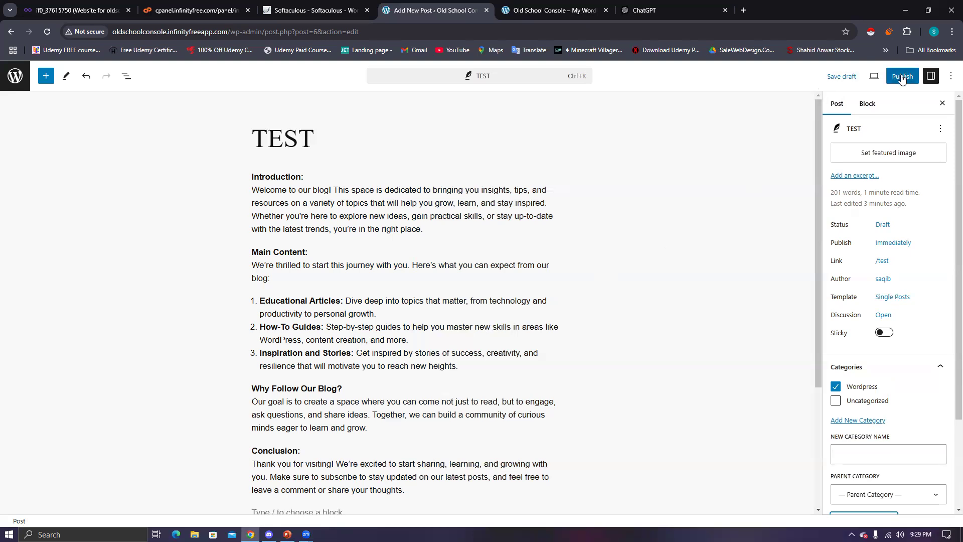
# - Save the TEST draft, then publish it and confirm in the pre-publish panel
pyautogui.click(841, 79)
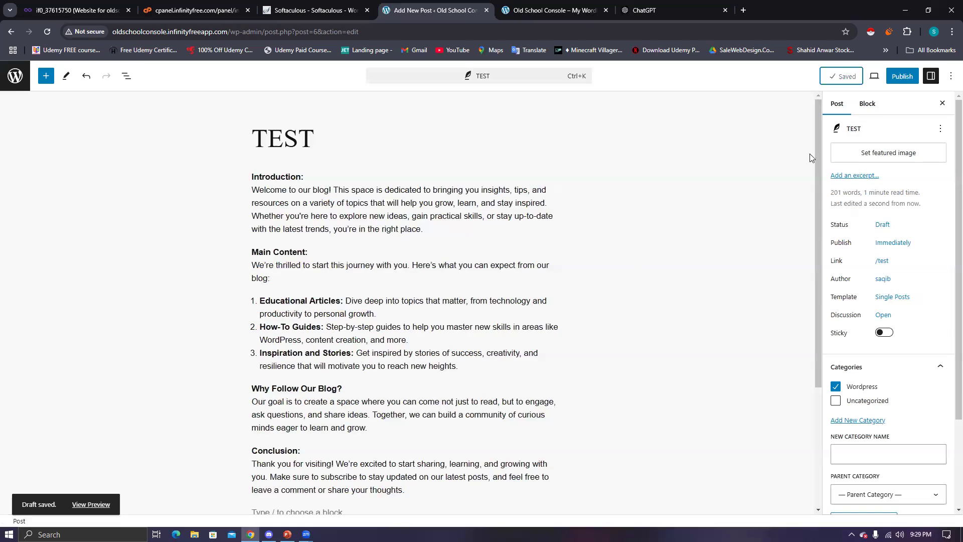
pyautogui.click(906, 81)
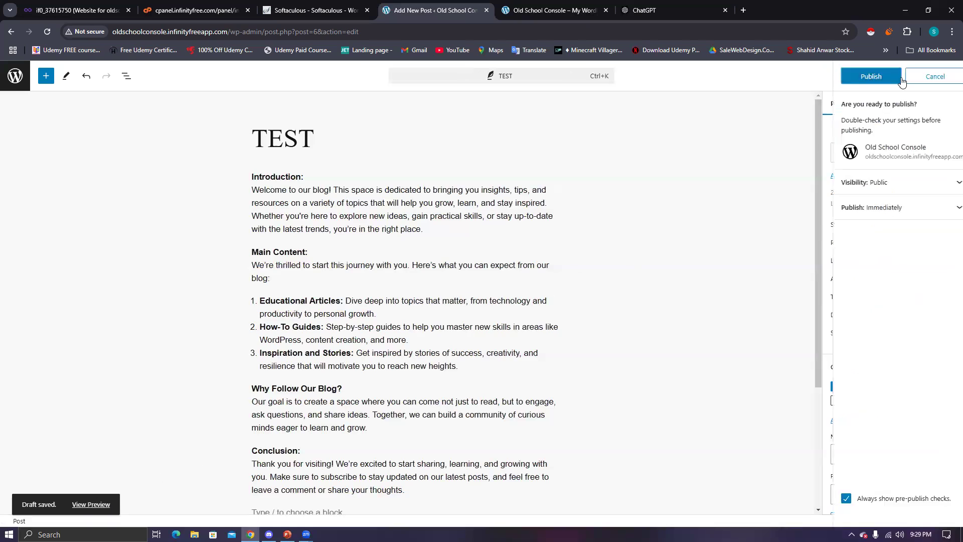
pyautogui.click(871, 76)
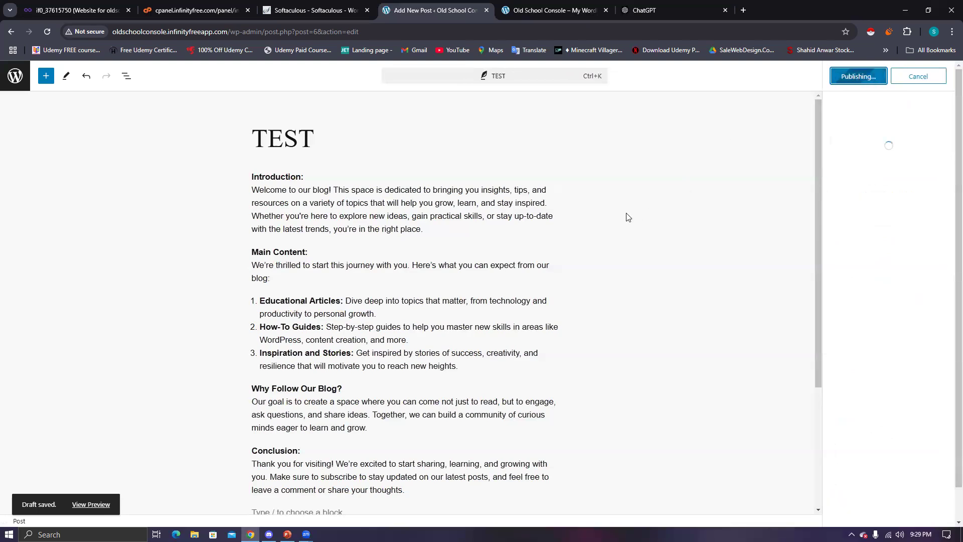
pyautogui.click(530, 13)
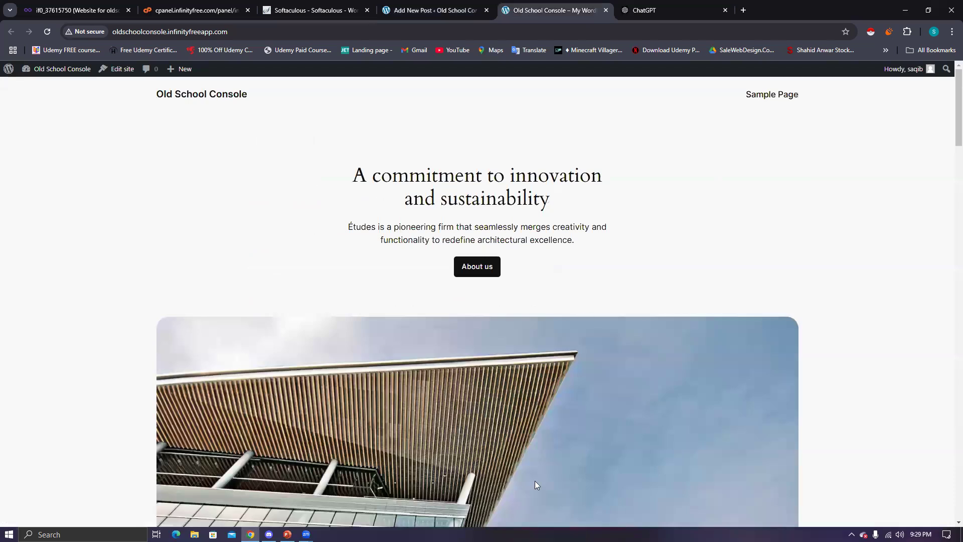
# - Reload the Old School Console homepage in the browser
pyautogui.scroll(-6, 535, 481)
pyautogui.scroll(-1, 486, 447)
pyautogui.scroll(3, 486, 450)
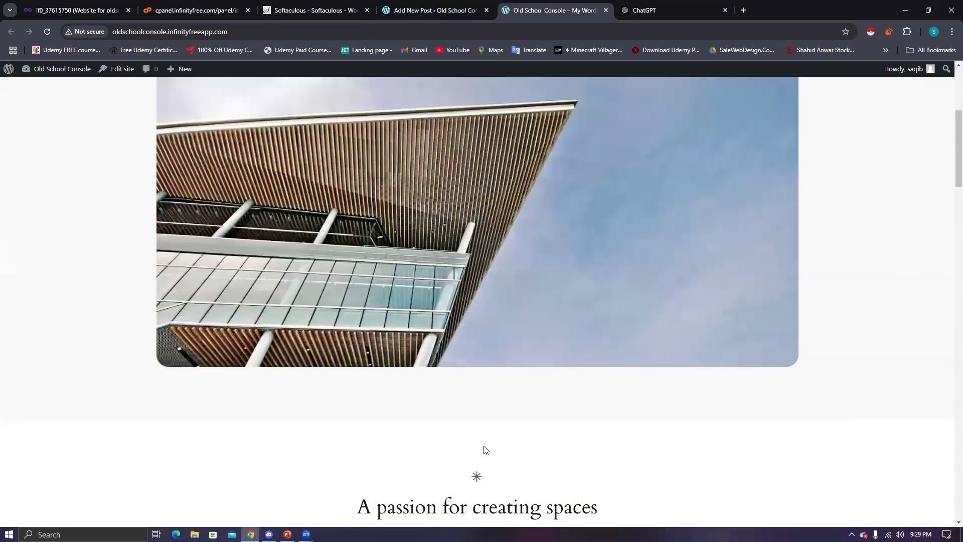
pyautogui.click(46, 32)
pyautogui.click(44, 33)
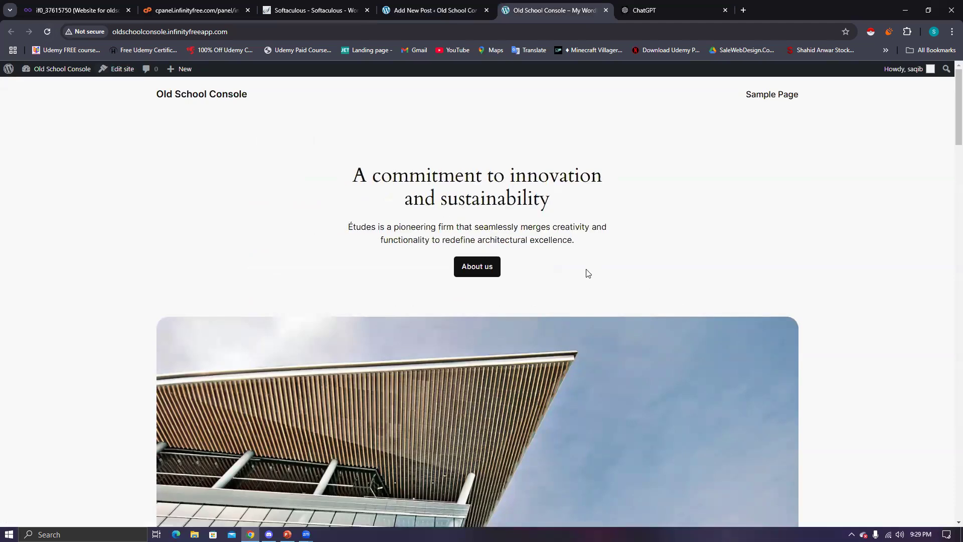
# - Scroll through the refreshed homepage and back up to 'A commitment to innovation and sustainability'
pyautogui.scroll(-7, 586, 271)
pyautogui.scroll(-10, 586, 268)
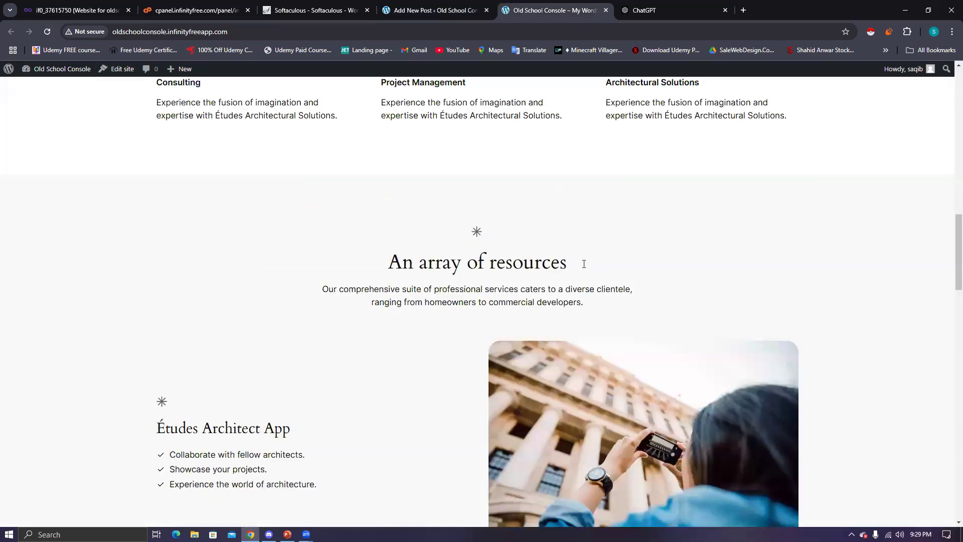
pyautogui.scroll(-10, 584, 264)
pyautogui.scroll(-10, 582, 263)
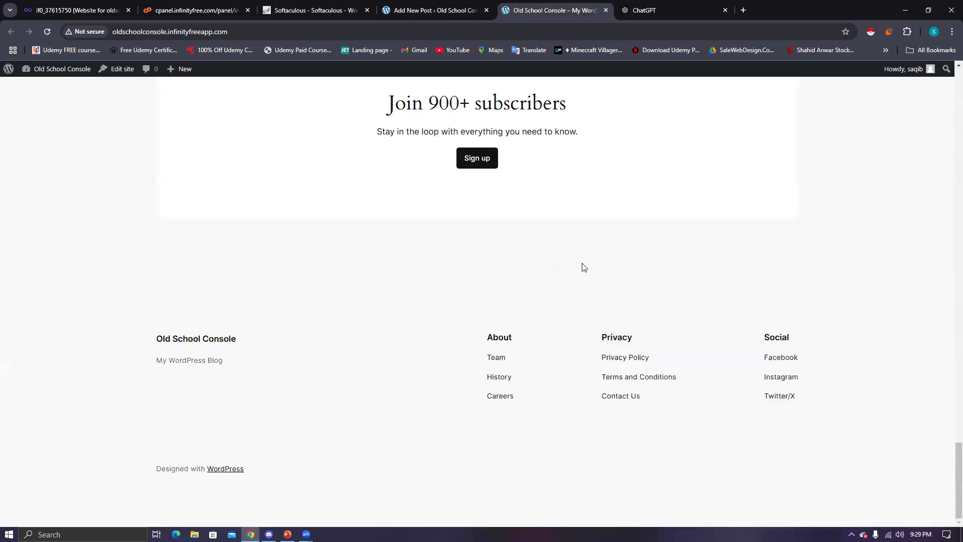
pyautogui.scroll(10, 584, 267)
pyautogui.scroll(10, 575, 269)
pyautogui.scroll(10, 572, 268)
pyautogui.scroll(10, 565, 231)
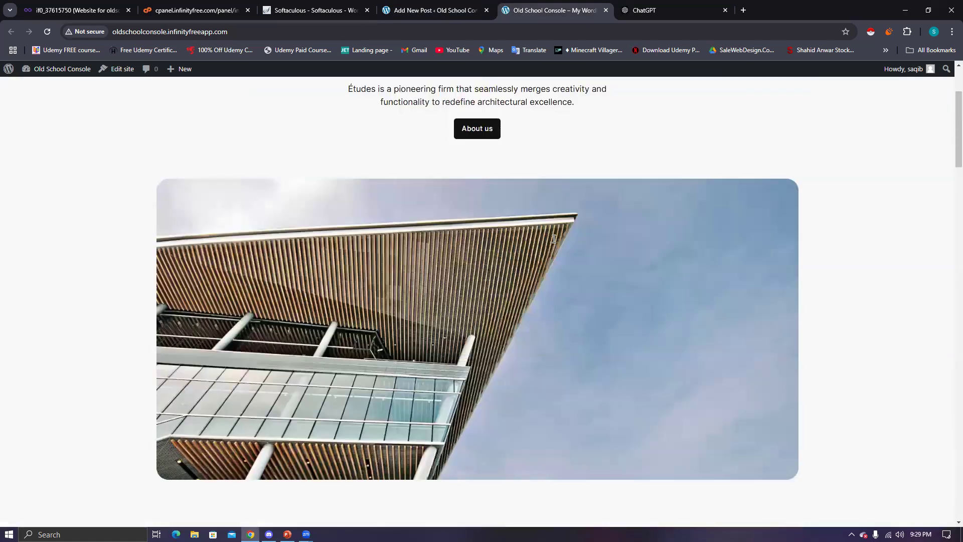
pyautogui.scroll(3, 482, 183)
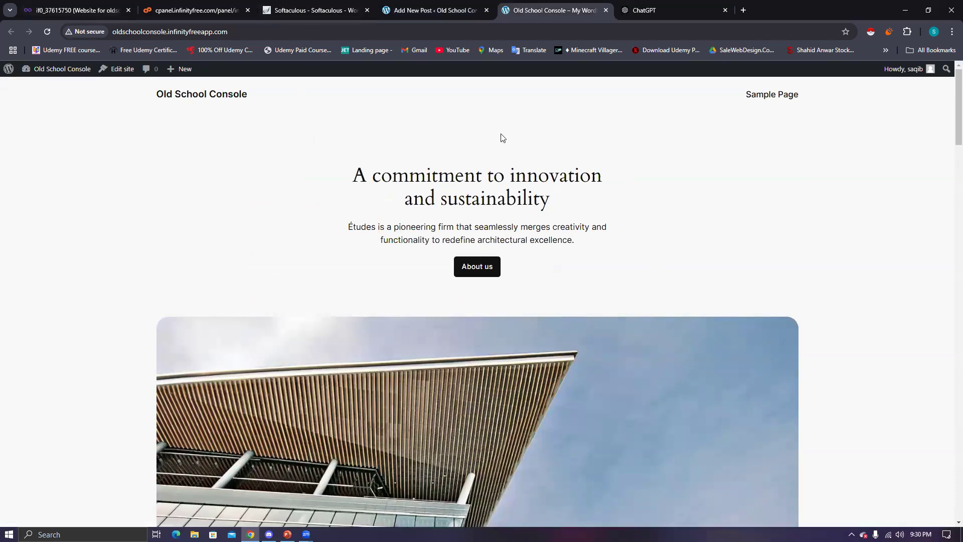
pyautogui.hotkey('ctrl', 'shift', 'Tab')
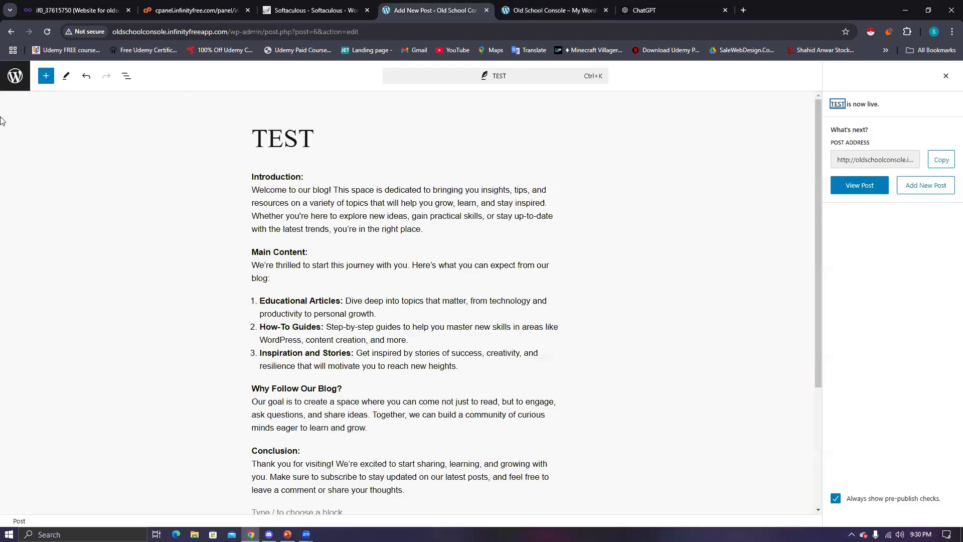
pyautogui.click(14, 78)
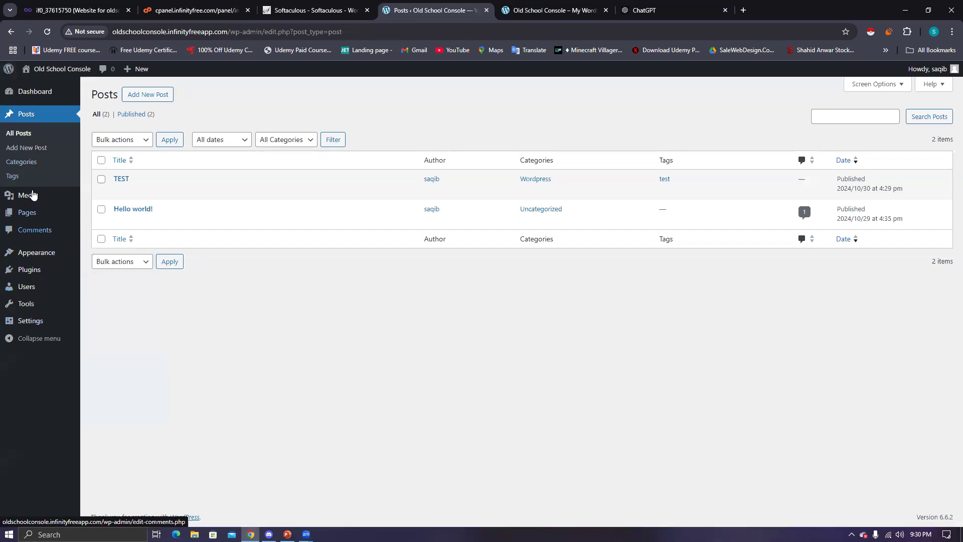
pyautogui.moveTo(26, 218)
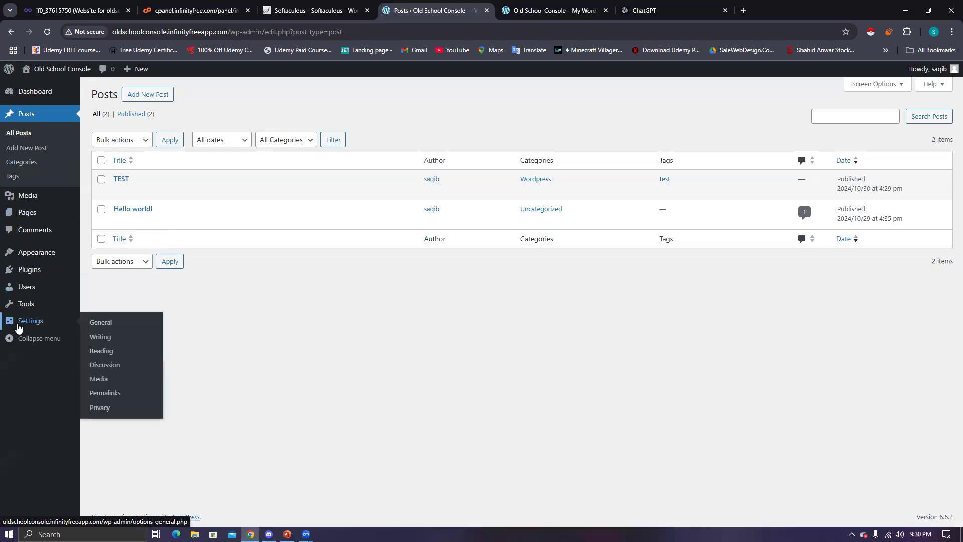
# - Open Settings > Reading, highlight 'Your homepage displays', then view the live site's homepage
pyautogui.click(40, 326)
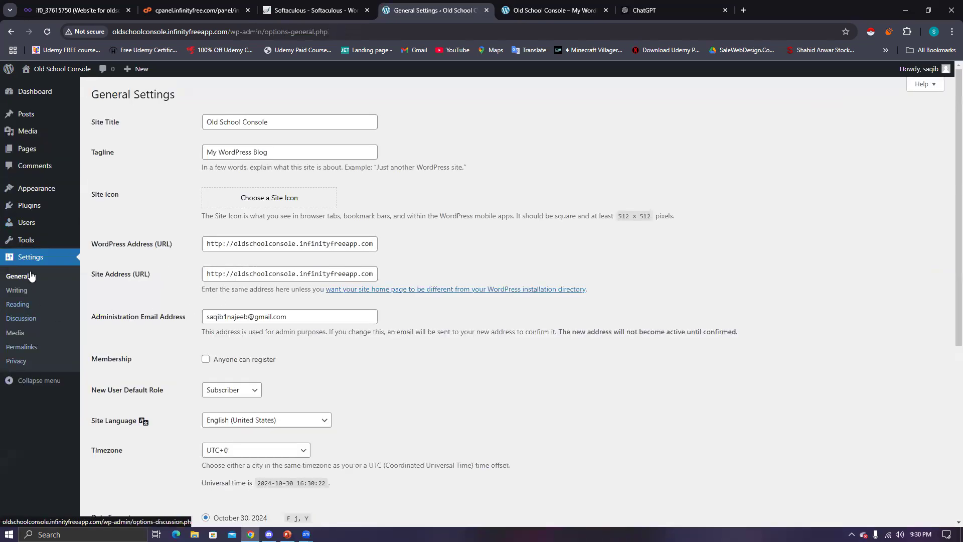
pyautogui.click(18, 305)
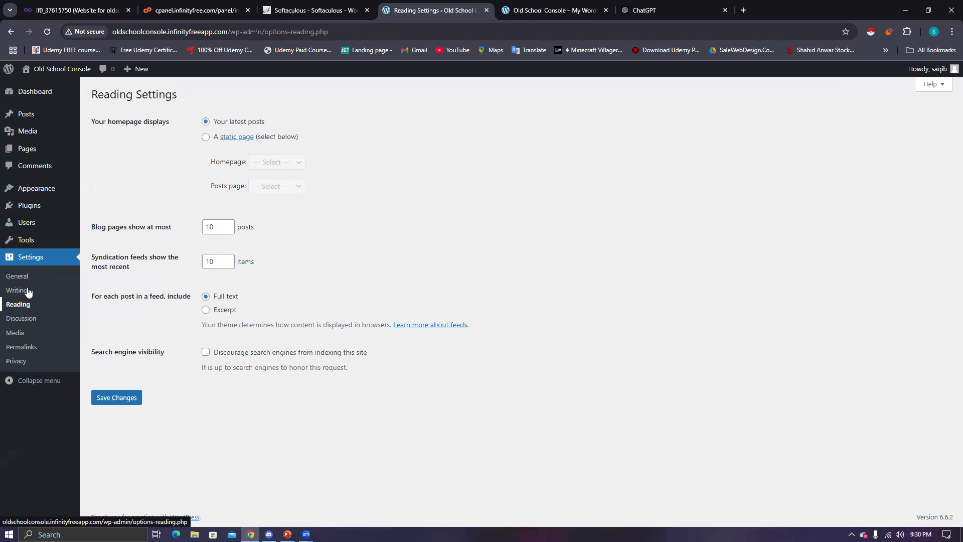
pyautogui.moveTo(91, 121); pyautogui.dragTo(168, 121)
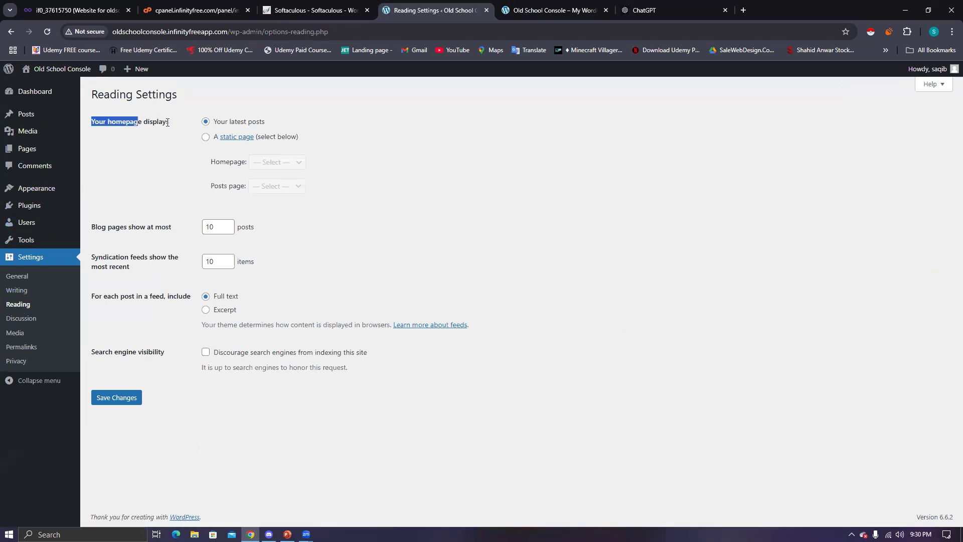
pyautogui.click(109, 122)
pyautogui.doubleClick(137, 121)
pyautogui.click(574, 19)
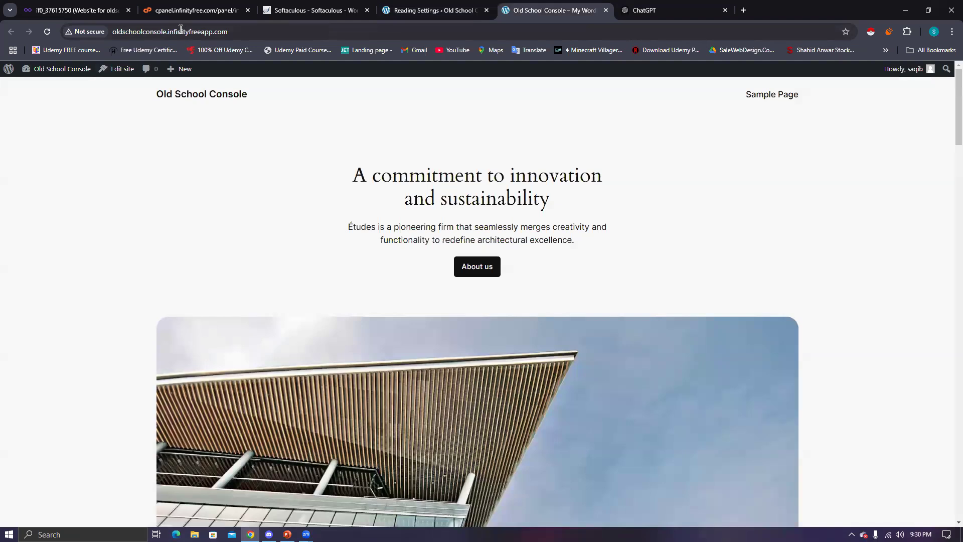
# - Scroll the live homepage, then highlight 'Your latest posts' in Reading Settings
pyautogui.click(239, 30)
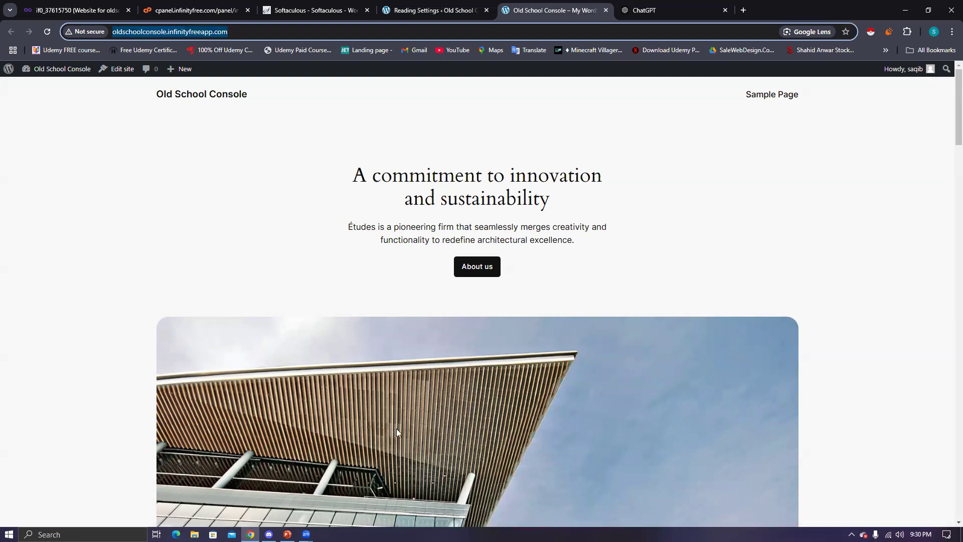
pyautogui.scroll(-2, 582, 407)
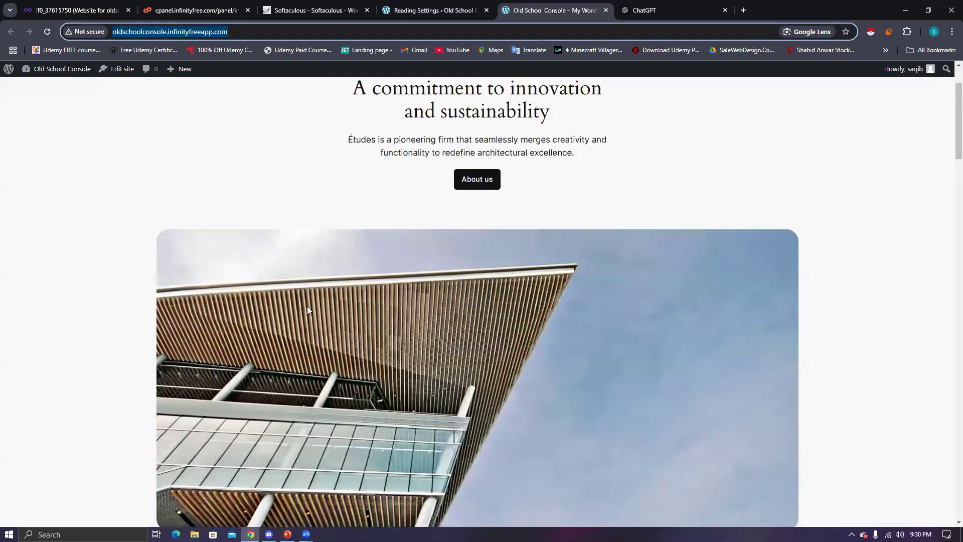
pyautogui.scroll(2, 392, 141)
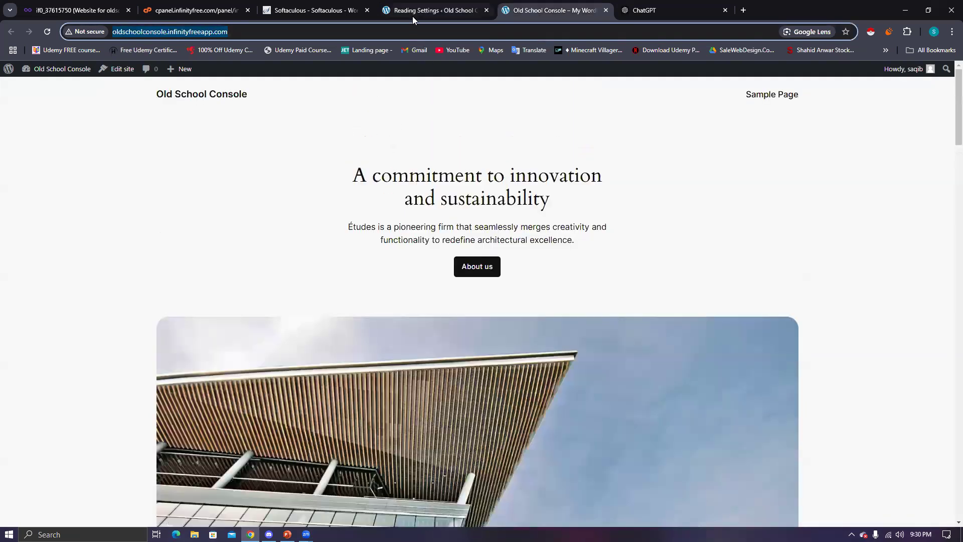
pyautogui.click(412, 16)
pyautogui.moveTo(215, 125); pyautogui.dragTo(267, 129)
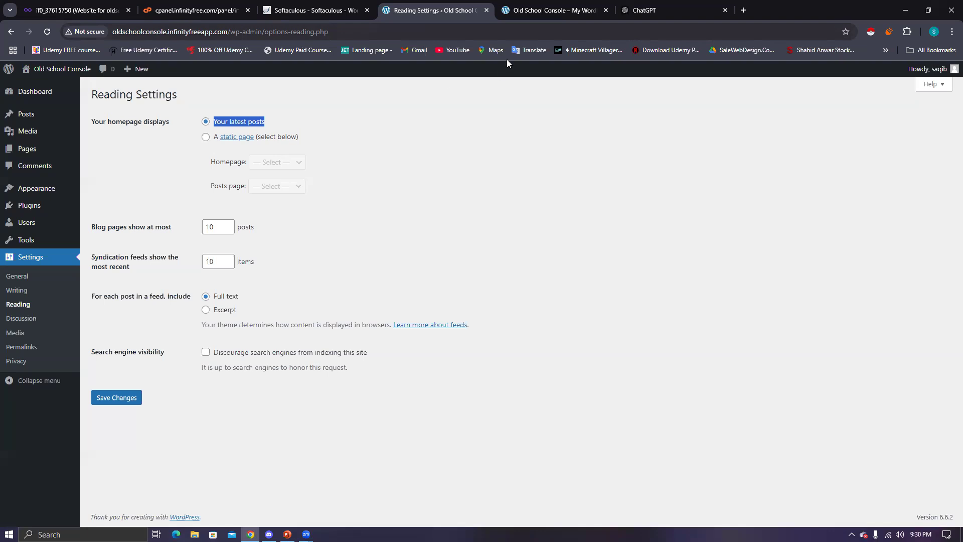
# - Reload and scroll the live homepage, then highlight 'Your latest posts' again in Reading Settings
pyautogui.click(530, 18)
pyautogui.scroll(-3, 346, 160)
pyautogui.scroll(3, 351, 157)
pyautogui.click(237, 96)
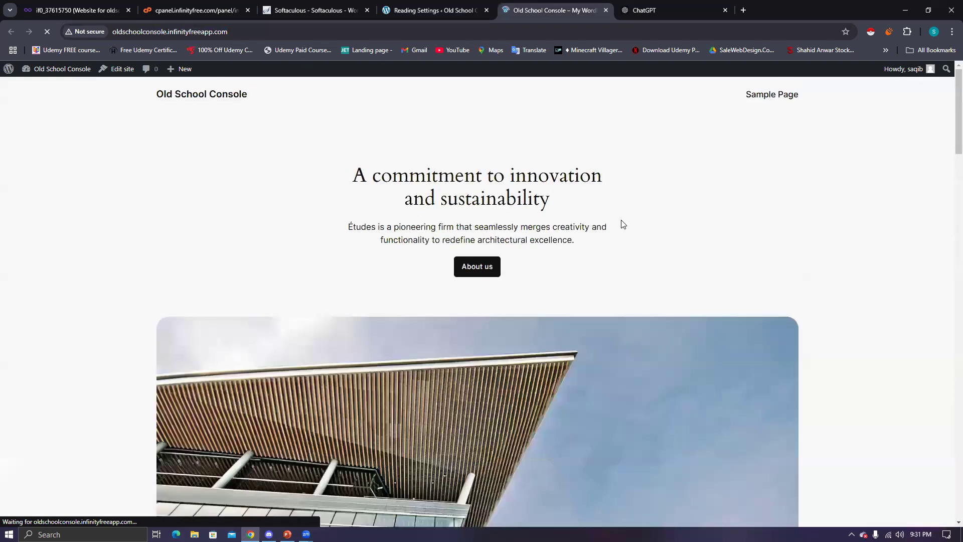
pyautogui.scroll(-4, 622, 224)
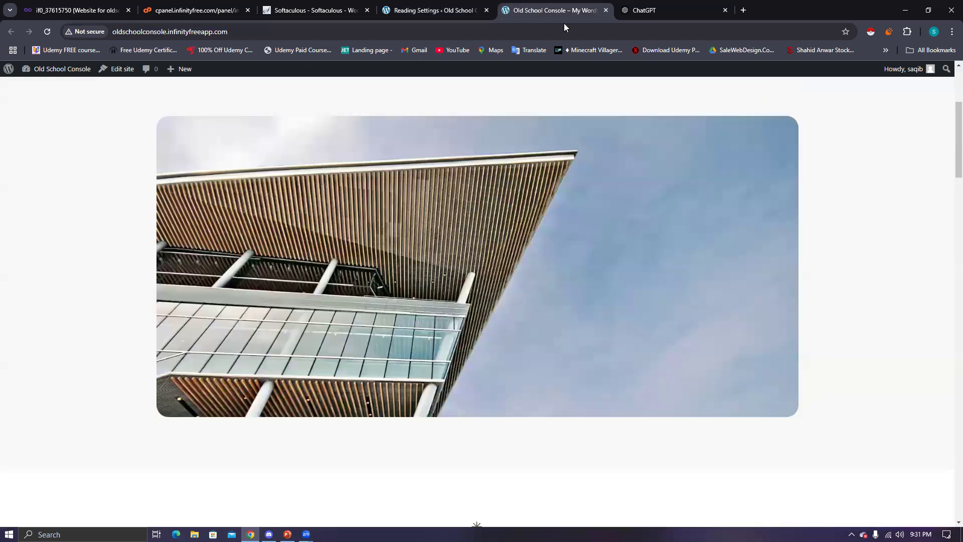
pyautogui.scroll(-5, 451, 74)
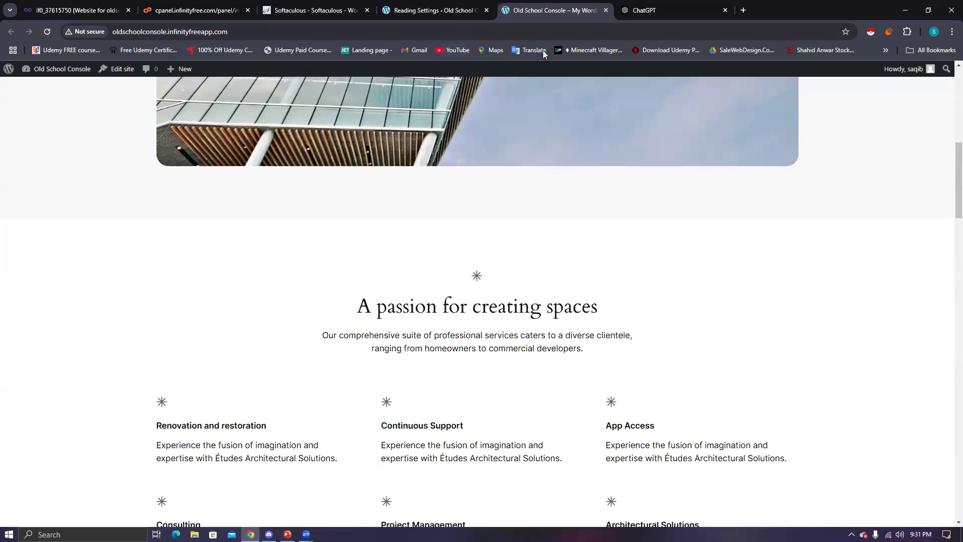
pyautogui.click(422, 10)
pyautogui.click(215, 121)
pyautogui.moveTo(214, 122); pyautogui.dragTo(265, 120)
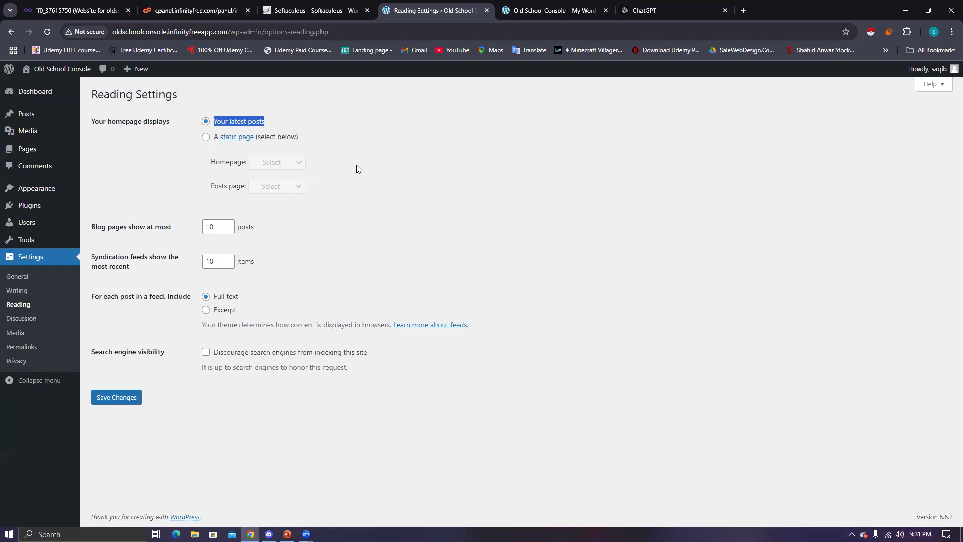
# - Open Appearance > Themes, showing Twenty Twenty-Four active beside Twenty Twenty-Three and Twenty Twenty-Two
pyautogui.click(217, 121)
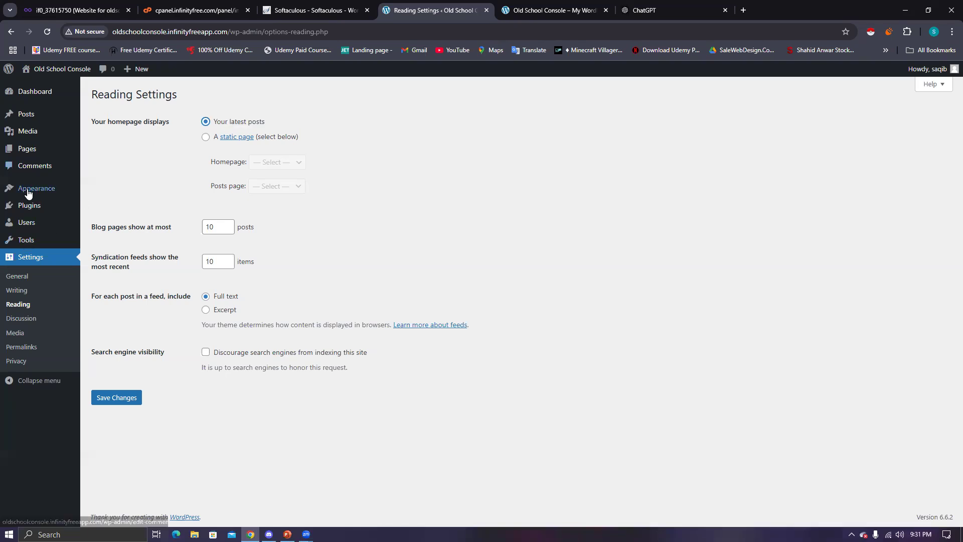
pyautogui.moveTo(29, 191)
pyautogui.click(118, 188)
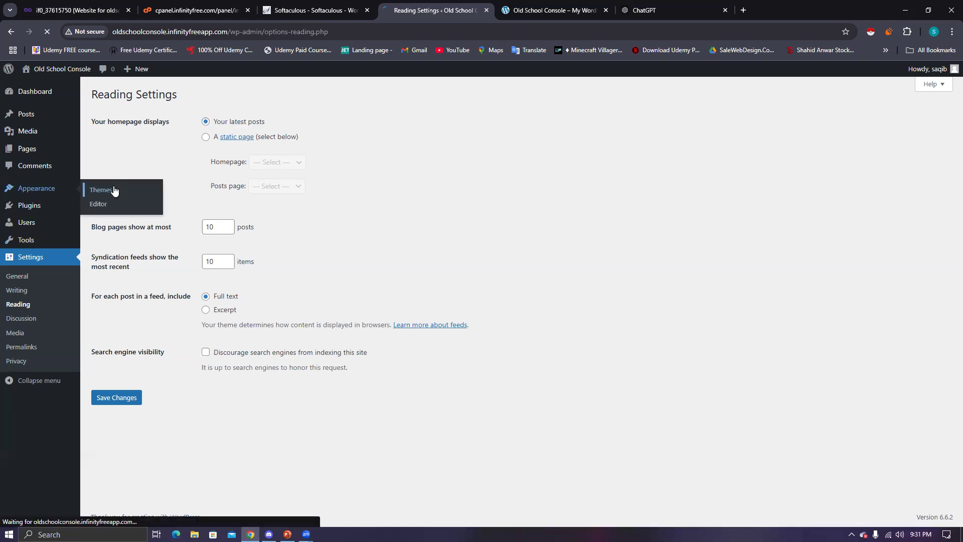
pyautogui.click(557, 15)
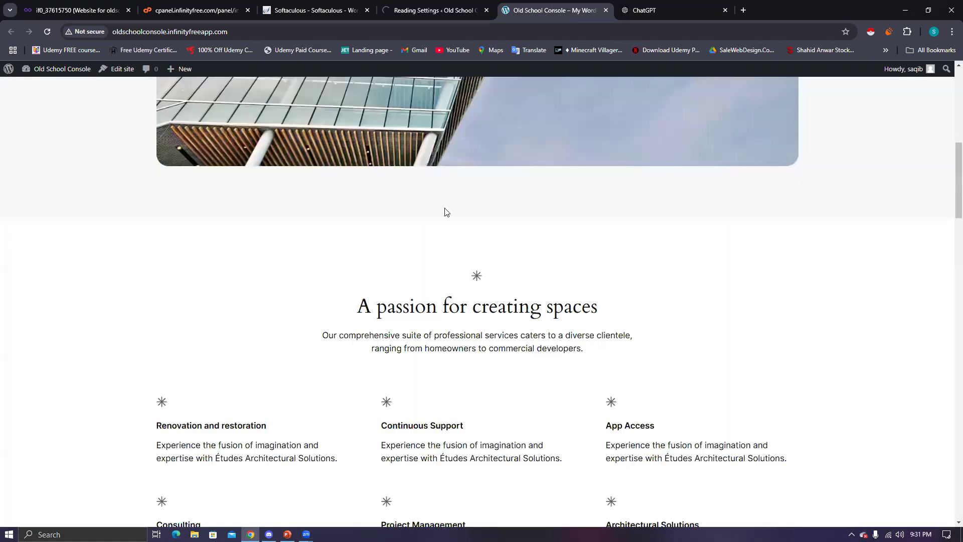
pyautogui.scroll(5, 345, 256)
pyautogui.scroll(4, 345, 249)
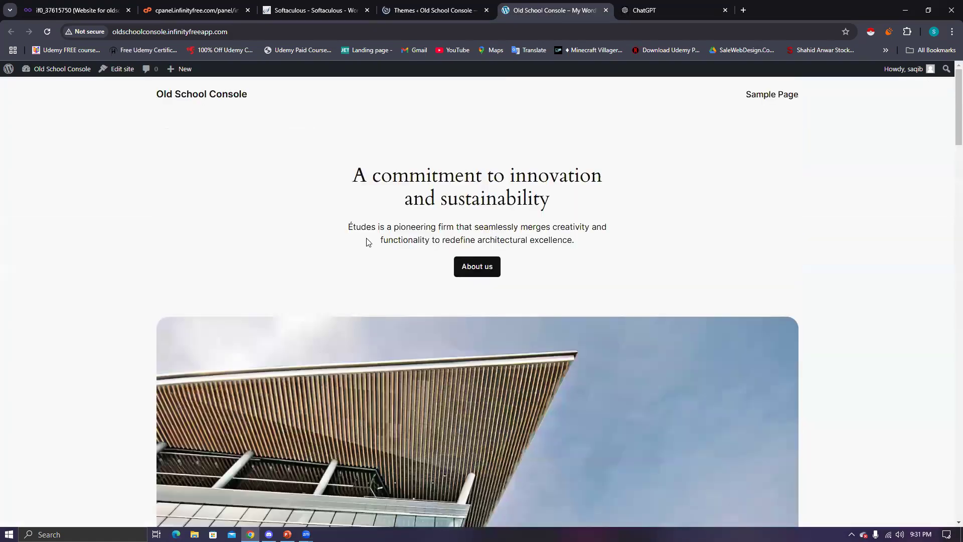
pyautogui.click(415, 17)
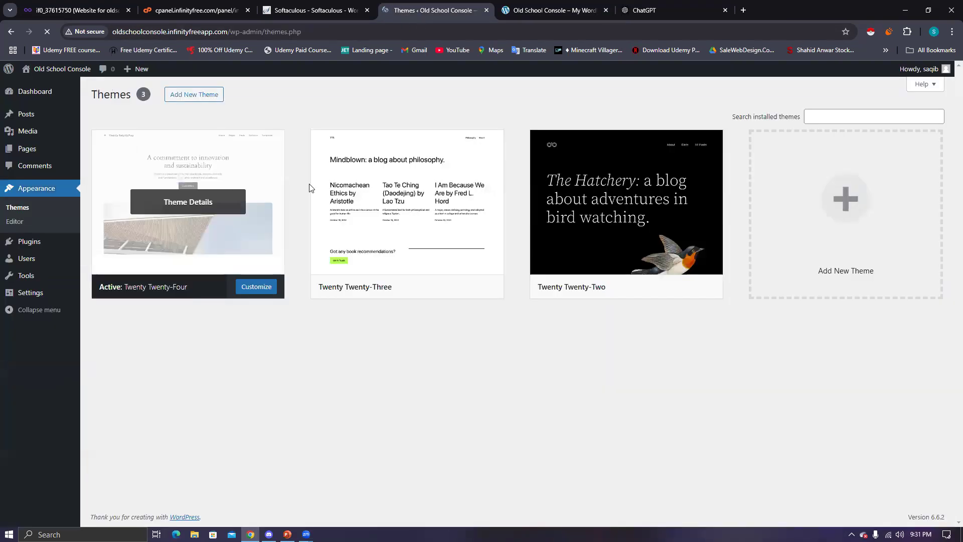
pyautogui.moveTo(663, 290)
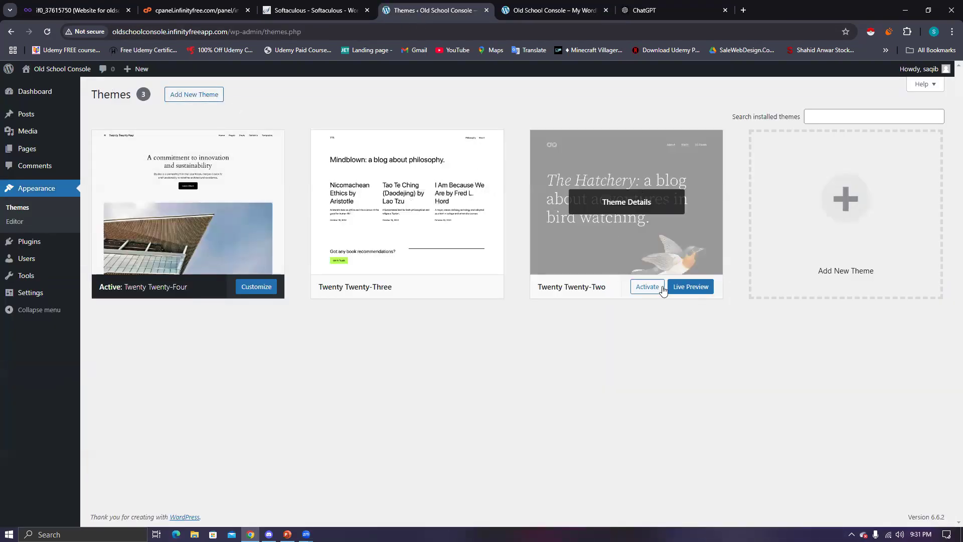
# - From Add New Theme, install the CentralNews theme and activate it
pyautogui.click(216, 97)
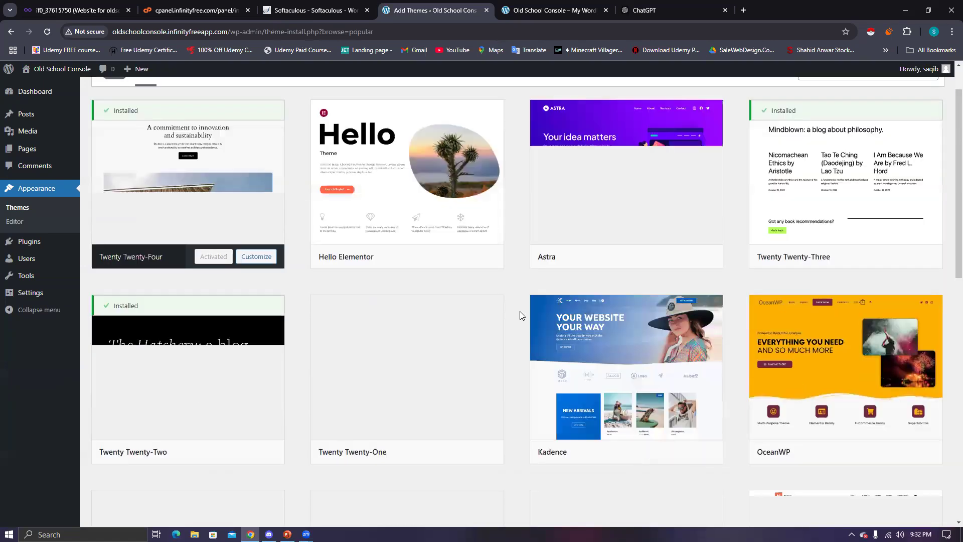
pyautogui.scroll(-1, 519, 315)
pyautogui.scroll(-5, 520, 312)
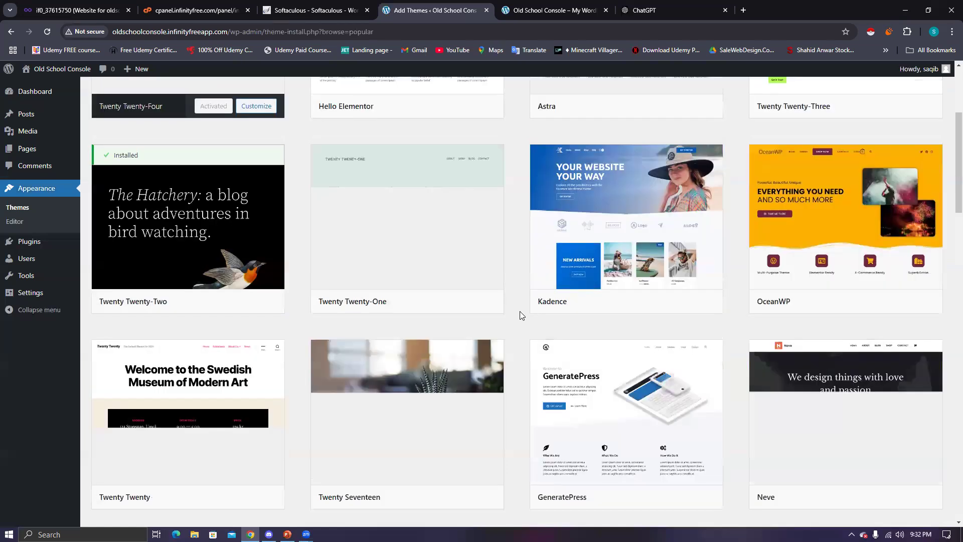
pyautogui.scroll(3, 520, 312)
pyautogui.scroll(-3, 520, 312)
pyautogui.scroll(-4, 520, 312)
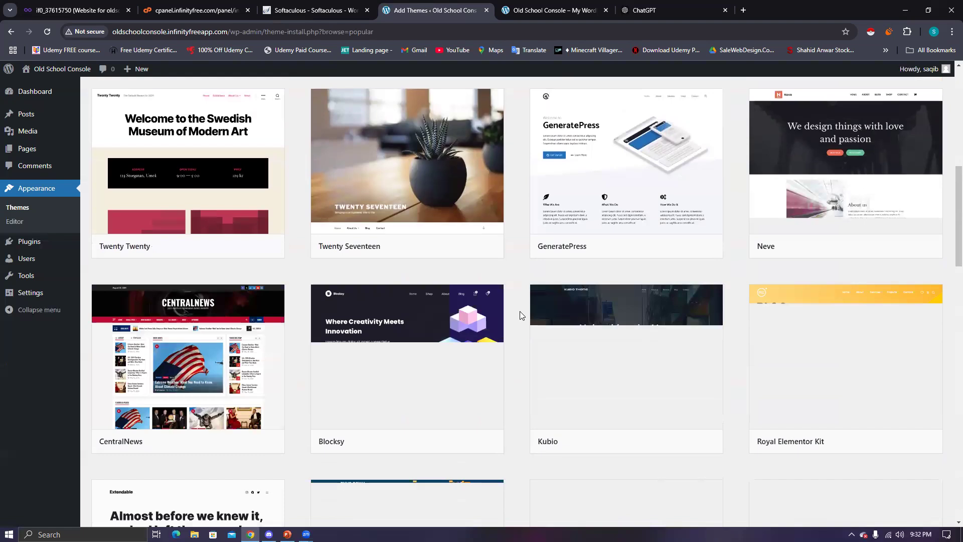
pyautogui.scroll(-4, 520, 315)
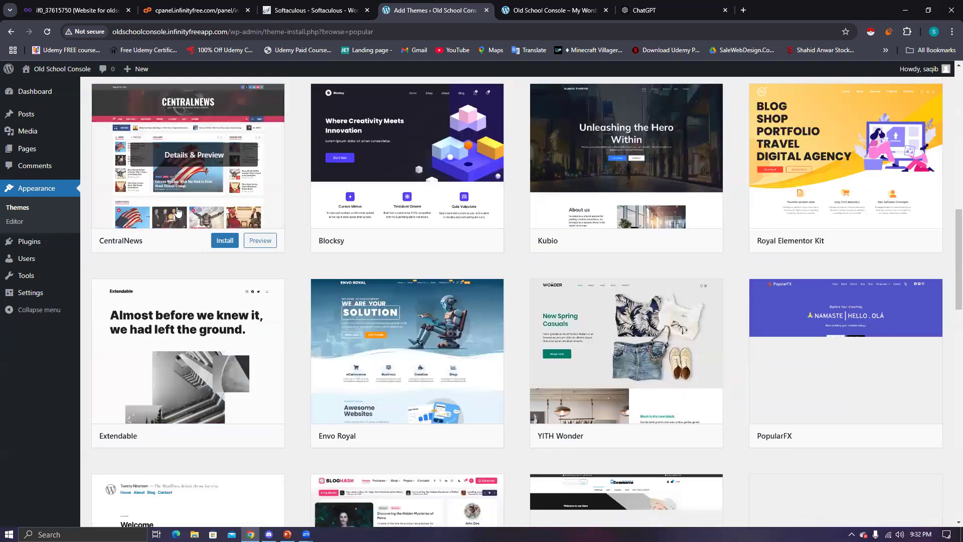
pyautogui.click(222, 241)
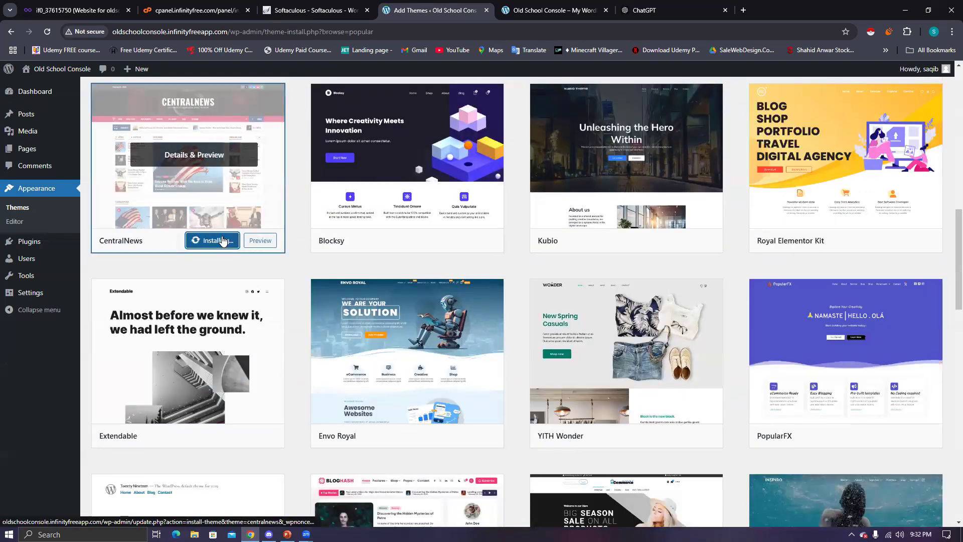
pyautogui.scroll(1, 223, 241)
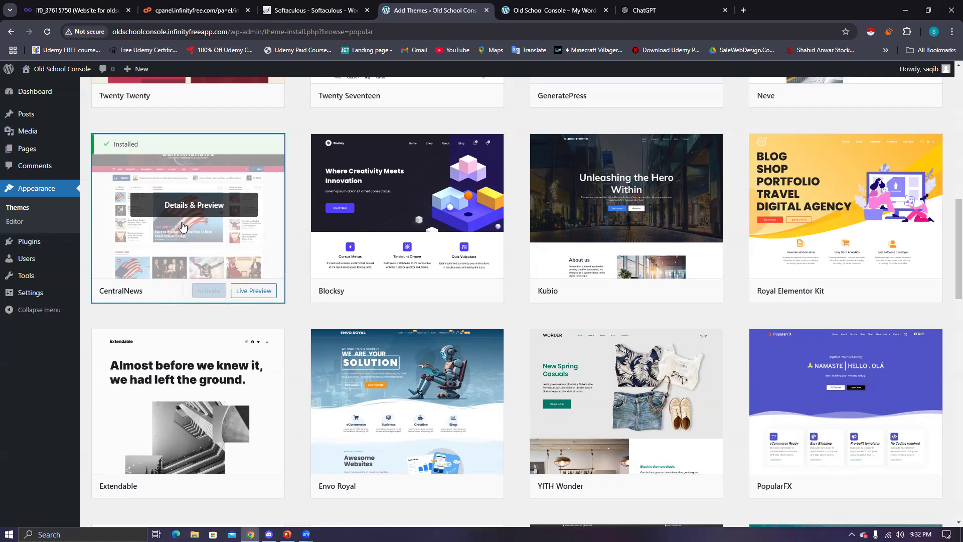
pyautogui.click(204, 293)
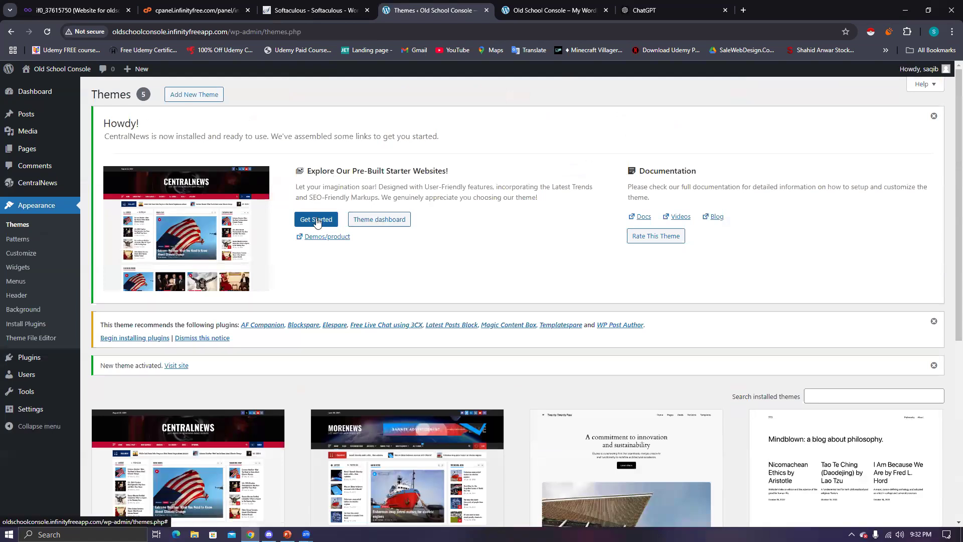
# - Reload the live site to see the CentralNews theme, then return to the Themes page
pyautogui.click(587, 15)
pyautogui.click(47, 33)
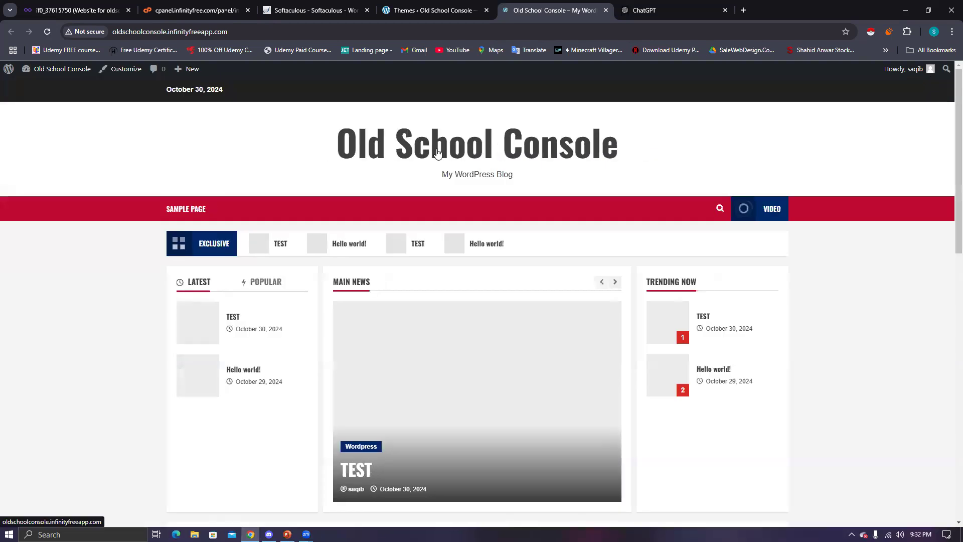
pyautogui.scroll(-1, 435, 154)
pyautogui.scroll(-1, 435, 154)
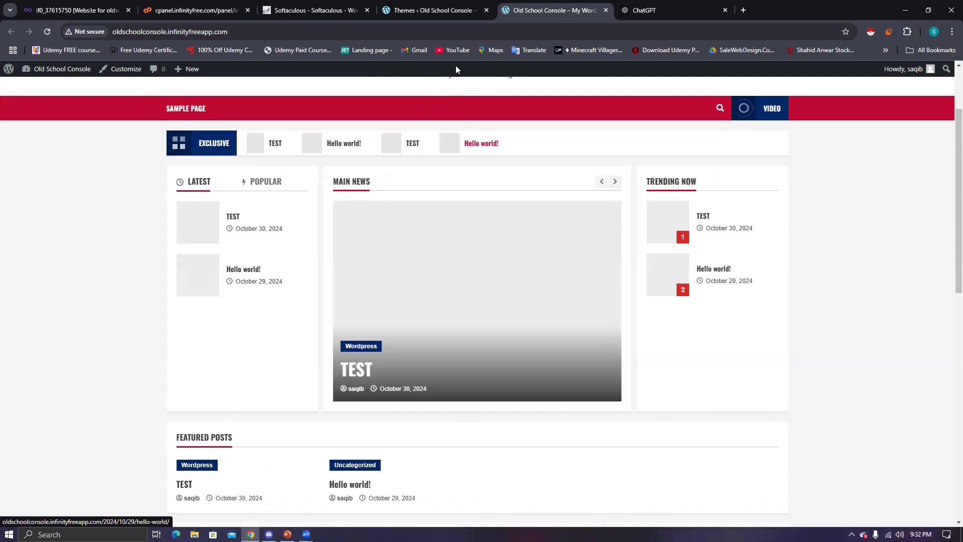
pyautogui.click(402, 17)
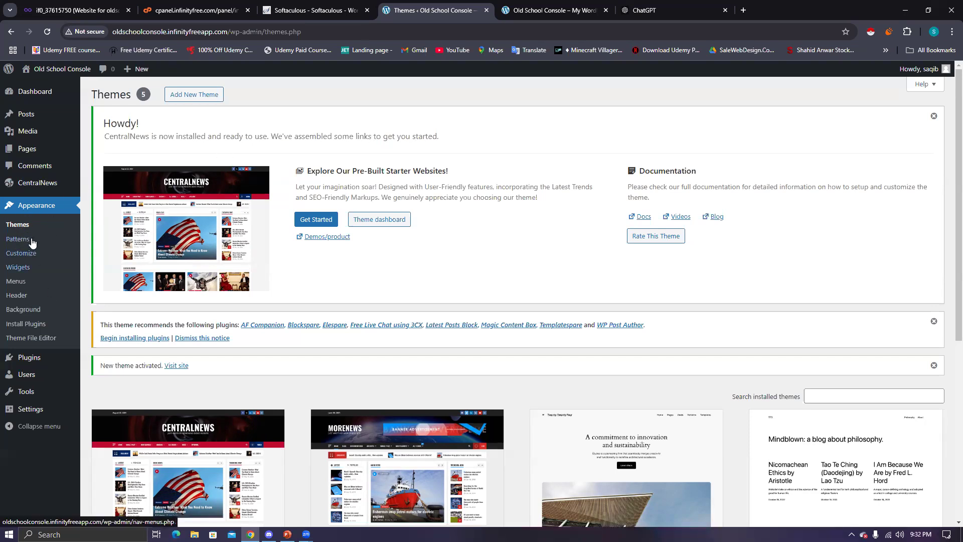
# - Scroll the CentralNews front page and open the TEST post's Read More link in a new tab
pyautogui.click(516, 16)
pyautogui.scroll(-4, 702, 301)
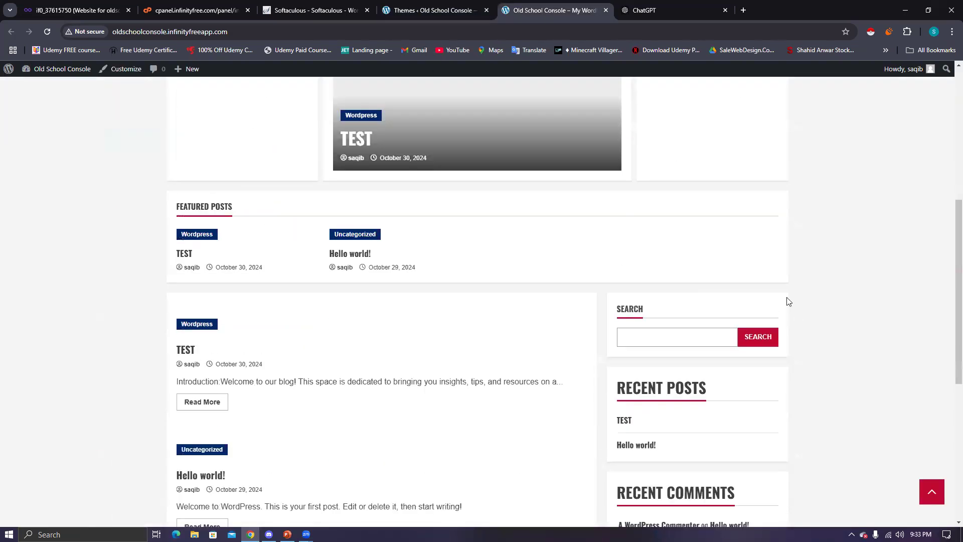
pyautogui.scroll(1, 948, 271)
pyautogui.scroll(-1, 949, 386)
pyautogui.scroll(-5, 949, 386)
pyautogui.scroll(2, 949, 383)
pyautogui.scroll(-3, 949, 411)
pyautogui.scroll(2, 948, 428)
pyautogui.scroll(3, 949, 341)
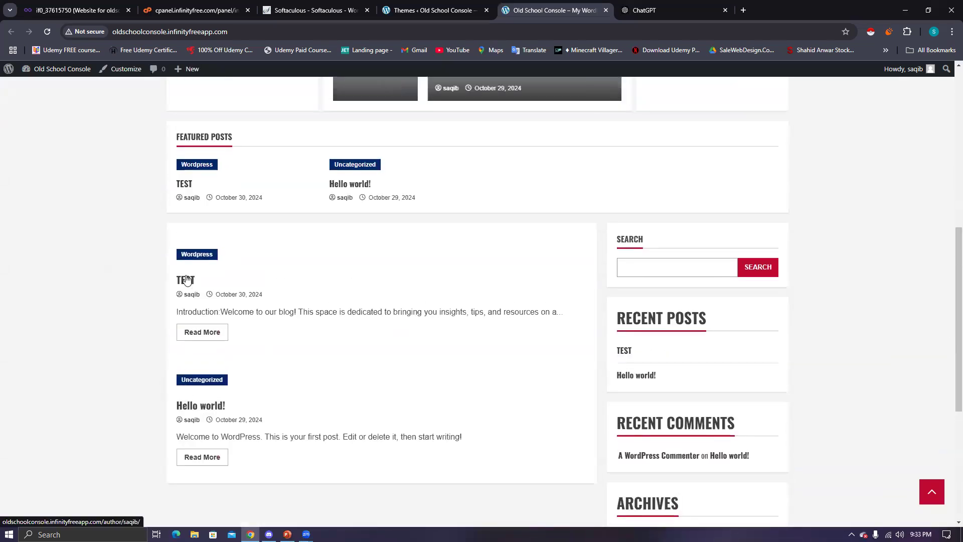
pyautogui.rightClick(192, 332)
pyautogui.click(225, 342)
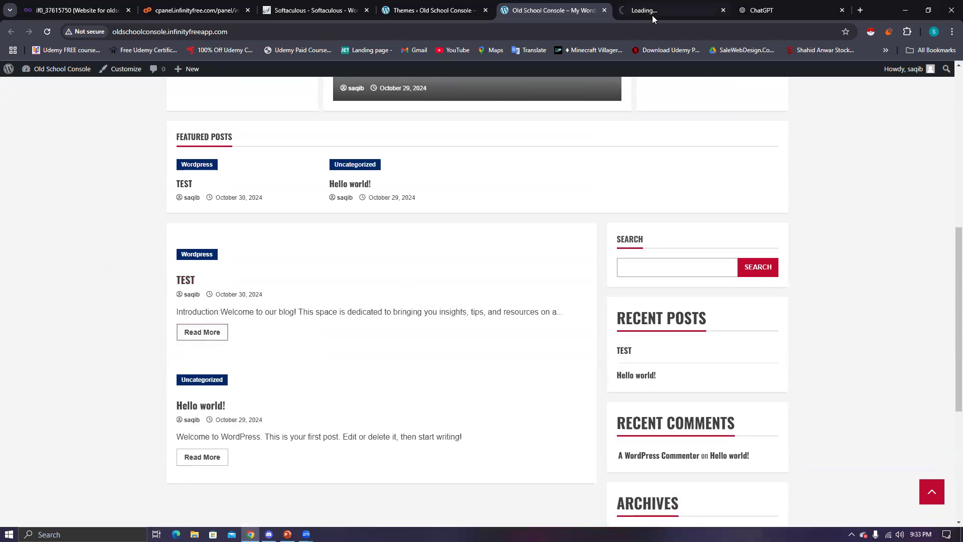
# - Switch to the new TEST post tab and select its title text
pyautogui.click(652, 14)
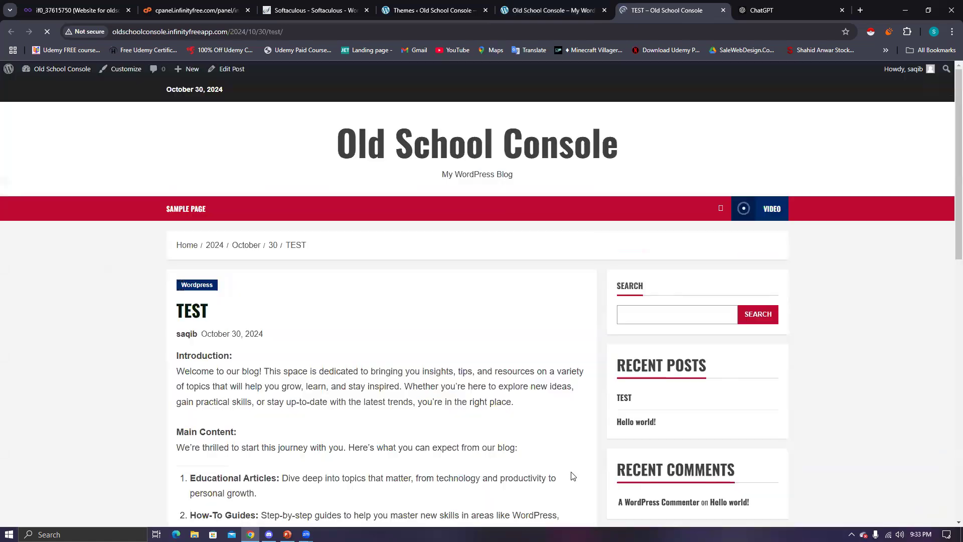
pyautogui.scroll(-2, 307, 332)
pyautogui.scroll(-1, 307, 333)
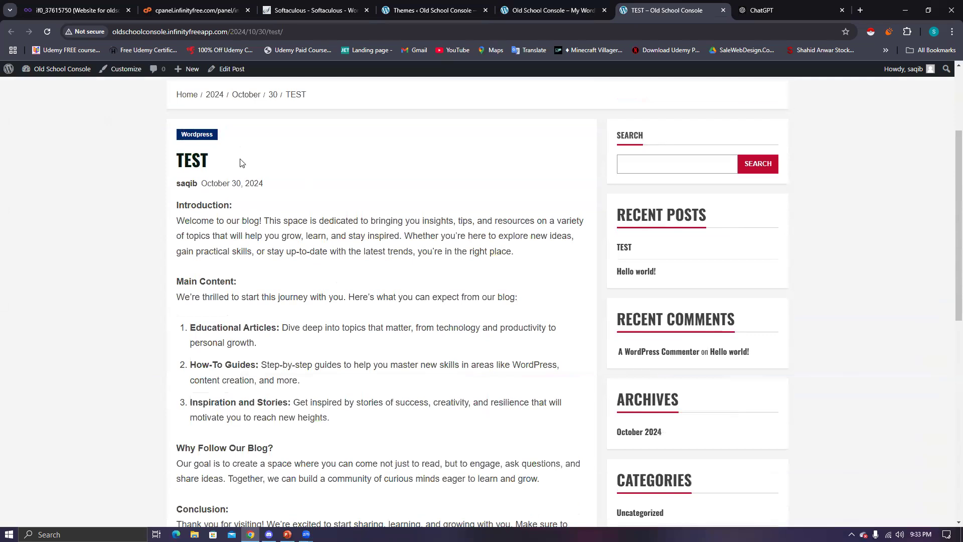
pyautogui.moveTo(240, 163); pyautogui.dragTo(178, 138)
pyautogui.click(178, 138)
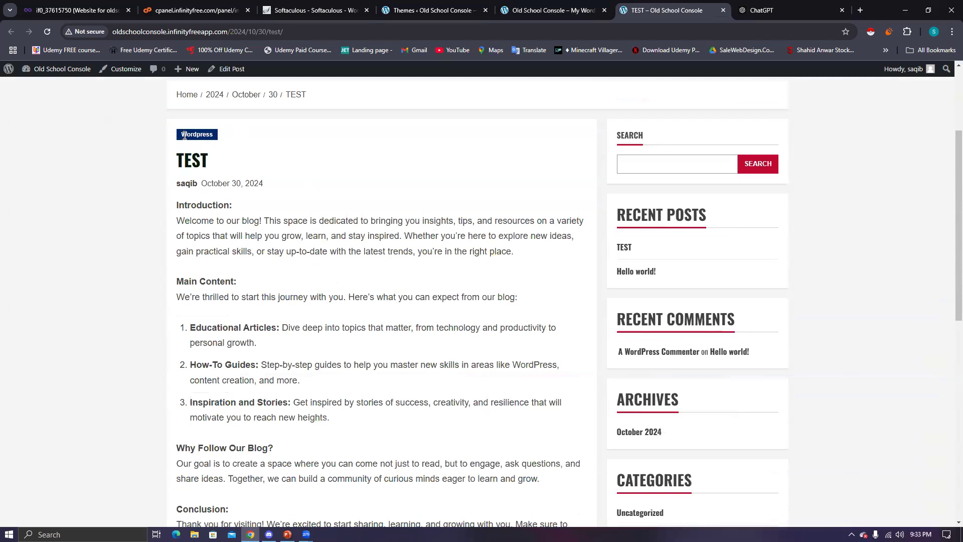
pyautogui.click(232, 141)
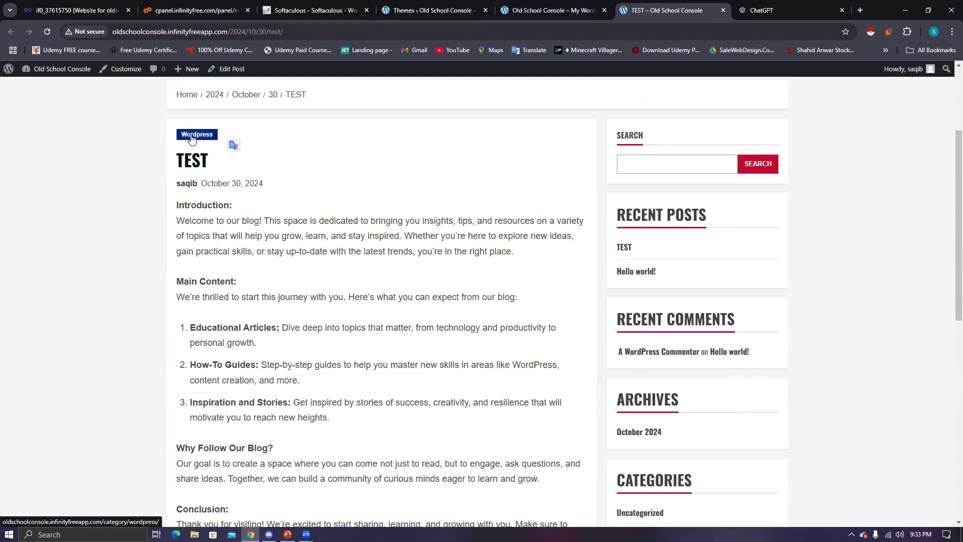
# - Scroll down to the Leave a Reply form and back up, then return to the admin
pyautogui.scroll(-8, 248, 236)
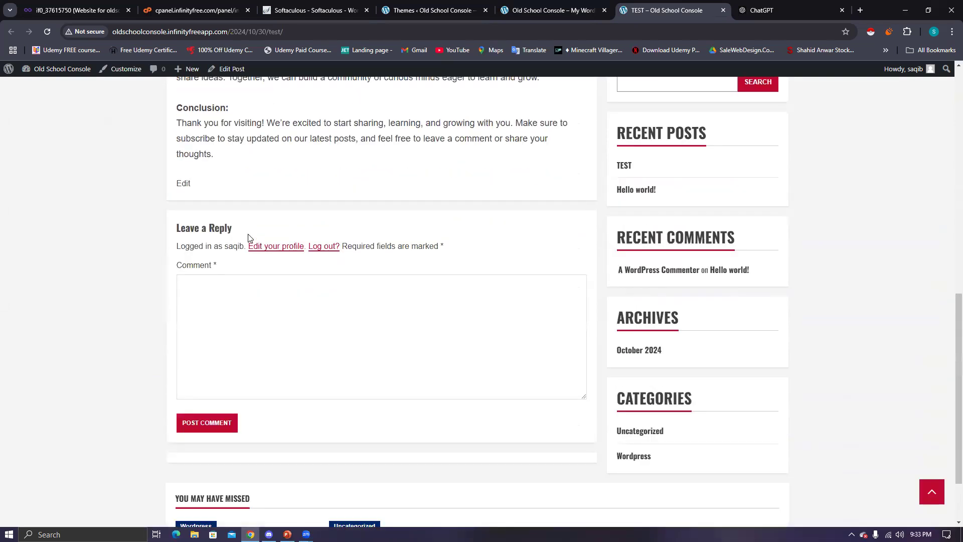
pyautogui.scroll(-3, 311, 301)
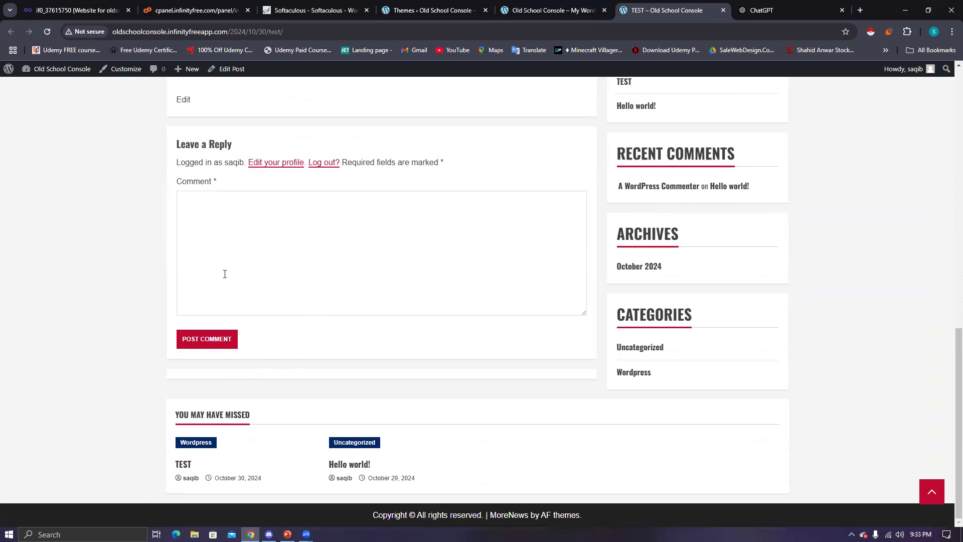
pyautogui.scroll(1, 225, 274)
pyautogui.scroll(1, 349, 245)
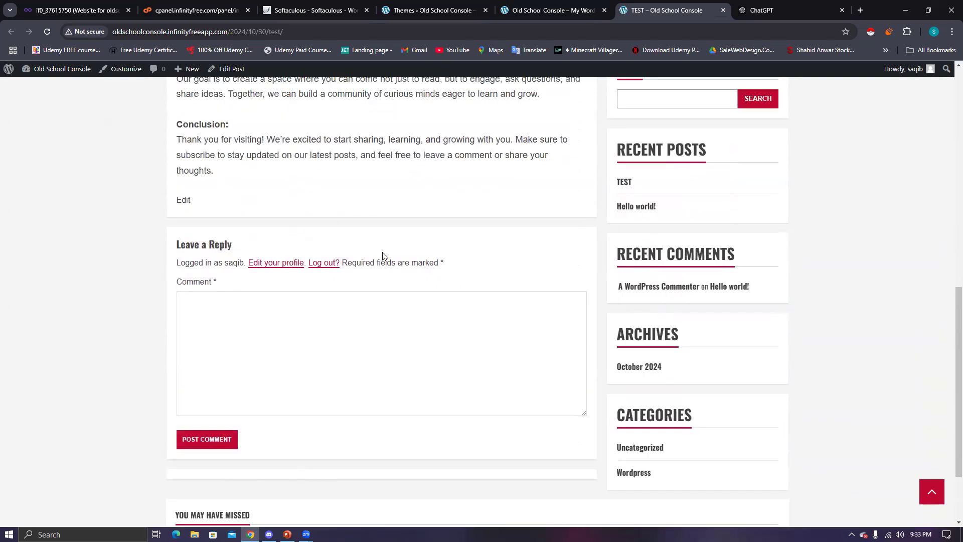
pyautogui.scroll(1, 396, 261)
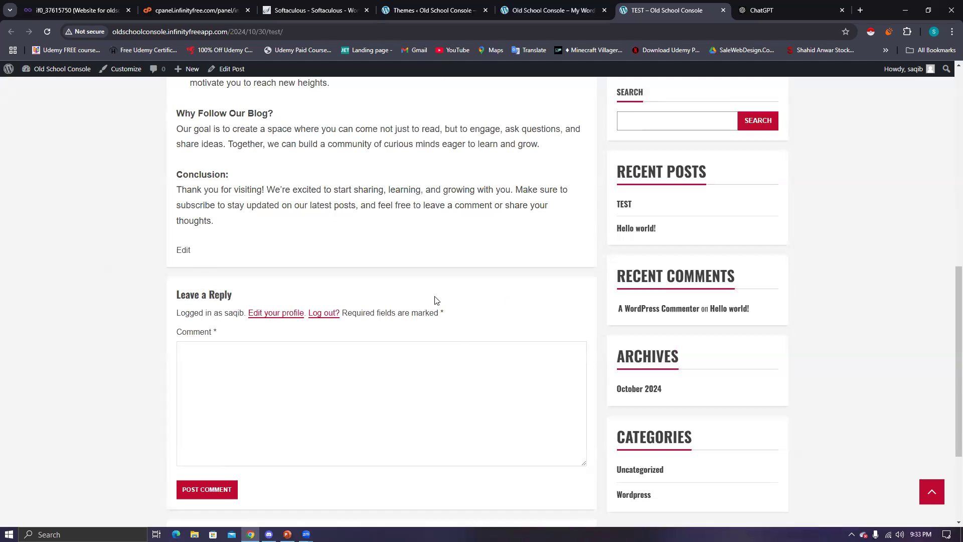
pyautogui.scroll(3, 243, 299)
pyautogui.scroll(-3, 416, 314)
pyautogui.scroll(3, 327, 324)
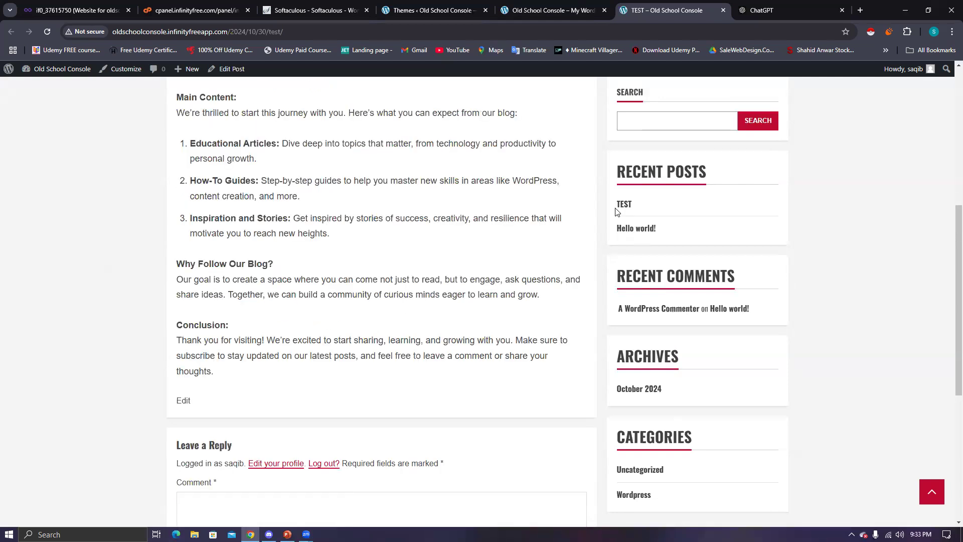
pyautogui.scroll(7, 326, 338)
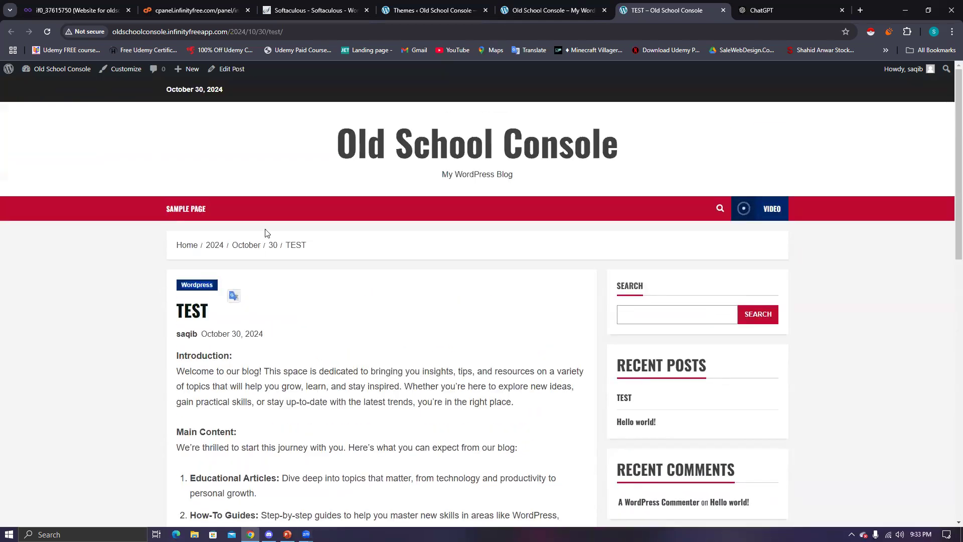
pyautogui.click(459, 17)
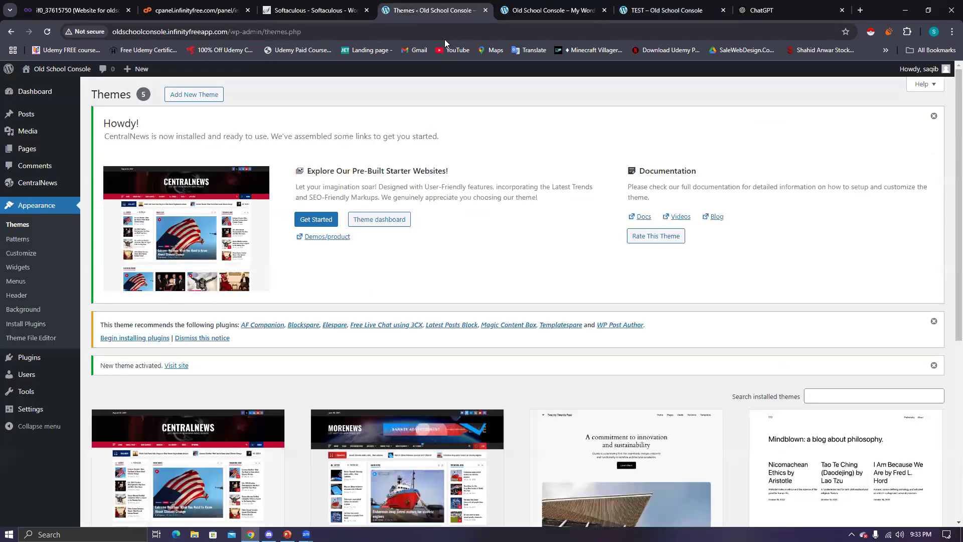
# - Go from Posts to Media > Library and reveal the Add New Media File upload area
pyautogui.click(29, 115)
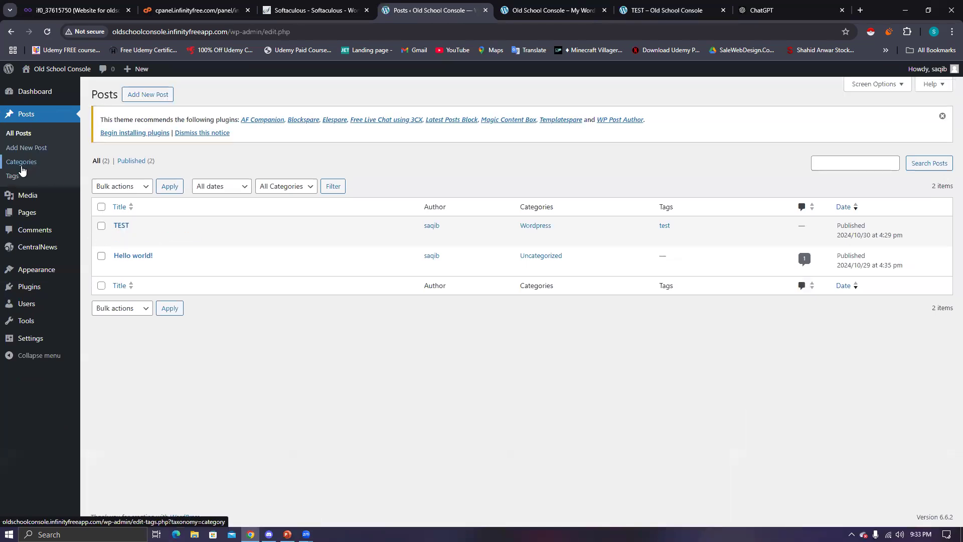
pyautogui.click(26, 199)
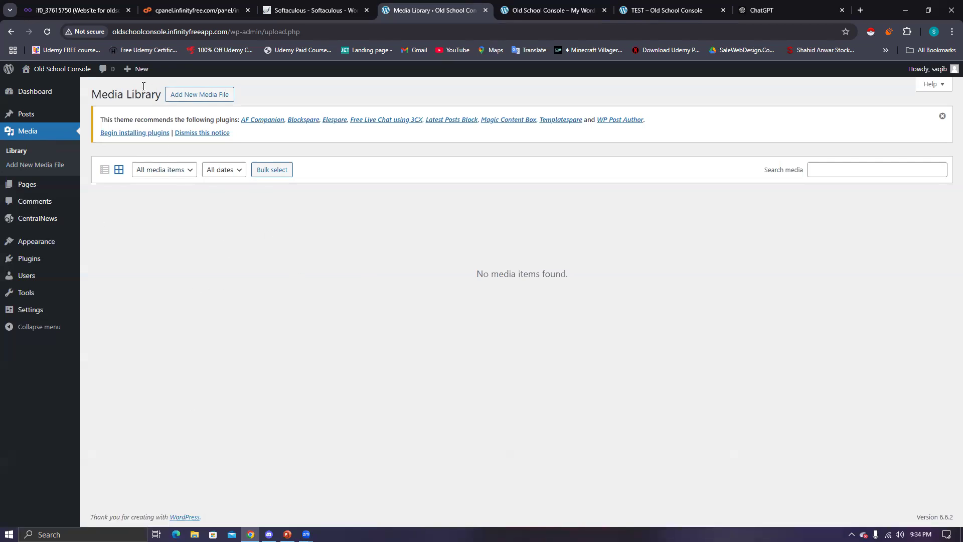
pyautogui.moveTo(166, 95); pyautogui.dragTo(249, 96)
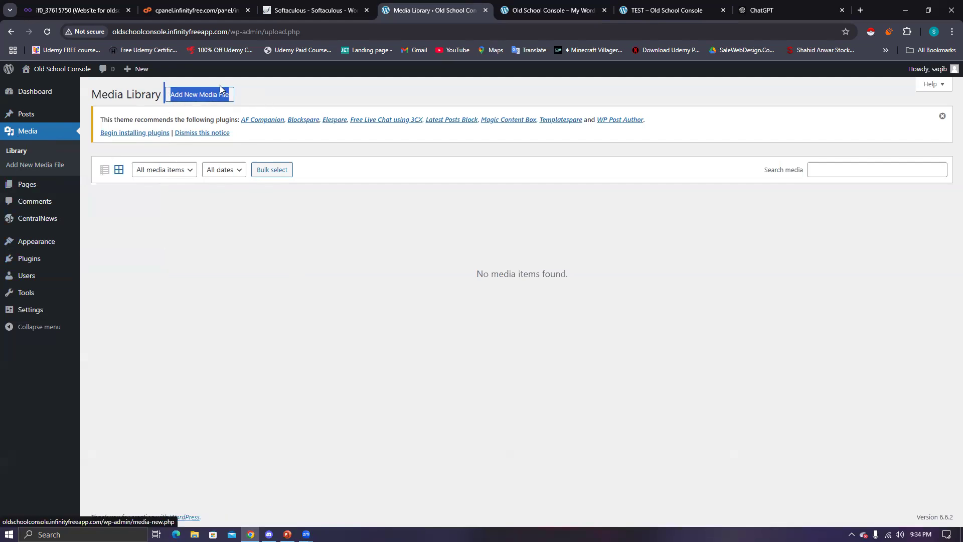
pyautogui.click(193, 97)
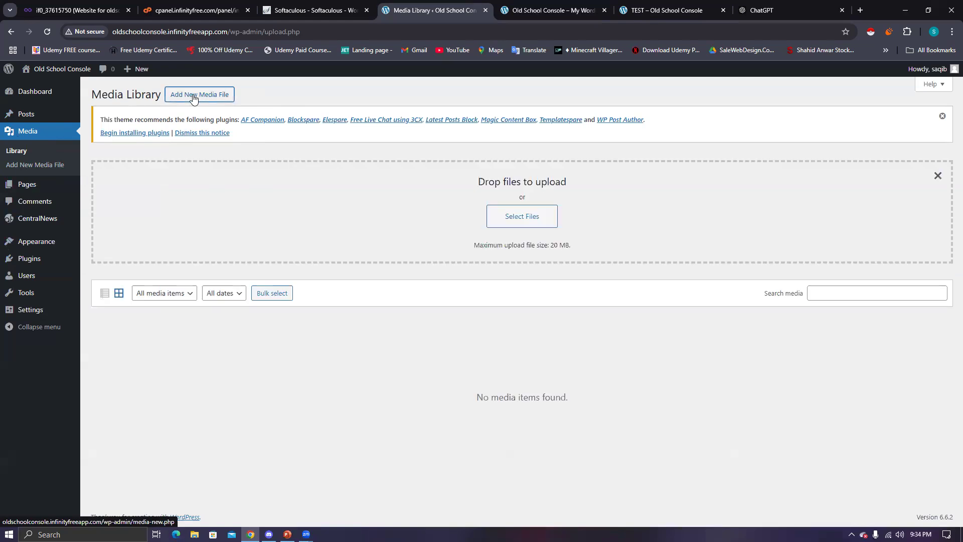
# - Upload Wordpress.png from the Downloads folder into the Media Library
pyautogui.click(526, 215)
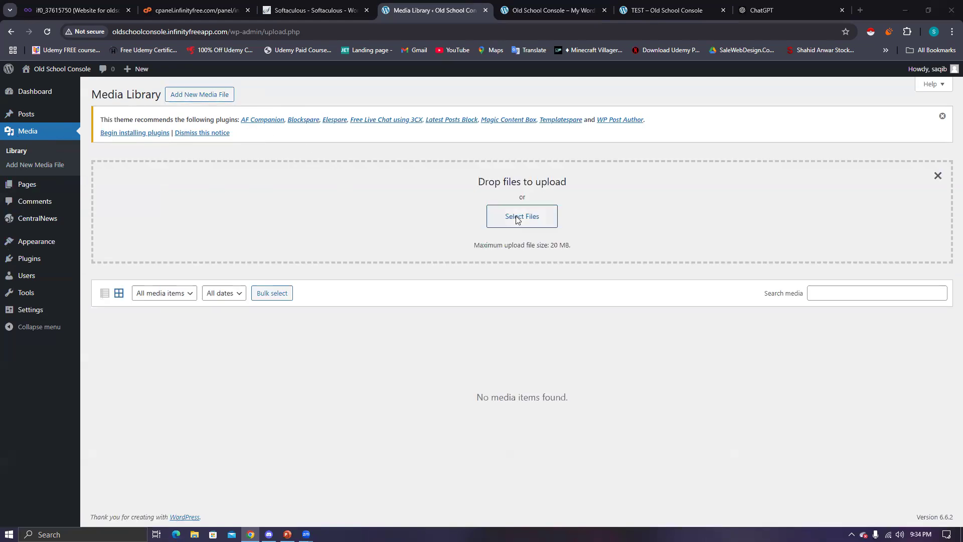
pyautogui.scroll(-10, 270, 132)
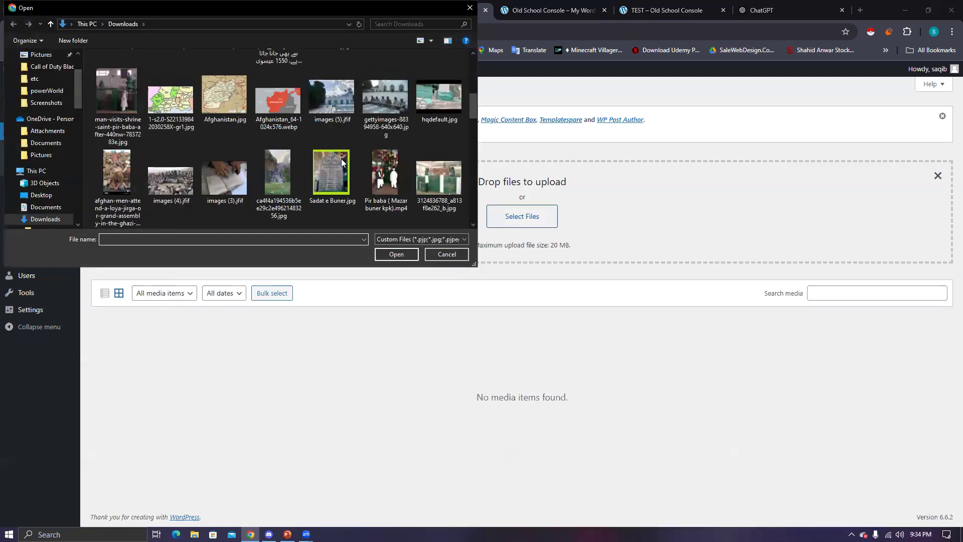
pyautogui.scroll(-3, 472, 133)
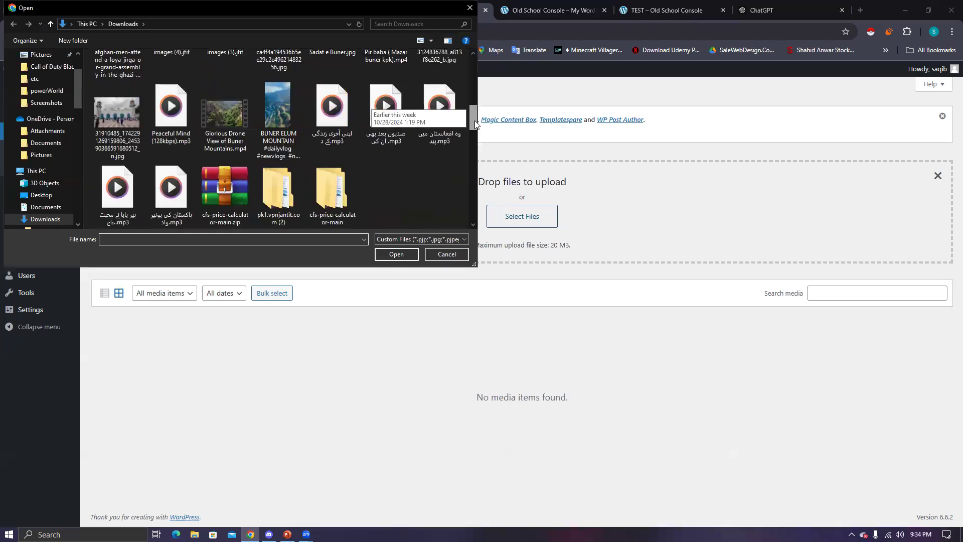
pyautogui.scroll(-5, 477, 138)
pyautogui.scroll(-5, 474, 170)
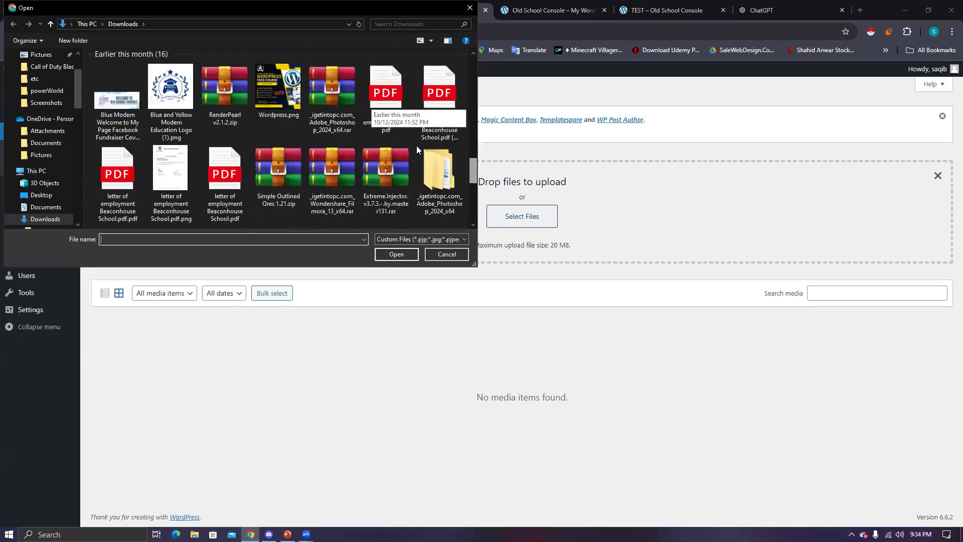
pyautogui.doubleClick(277, 88)
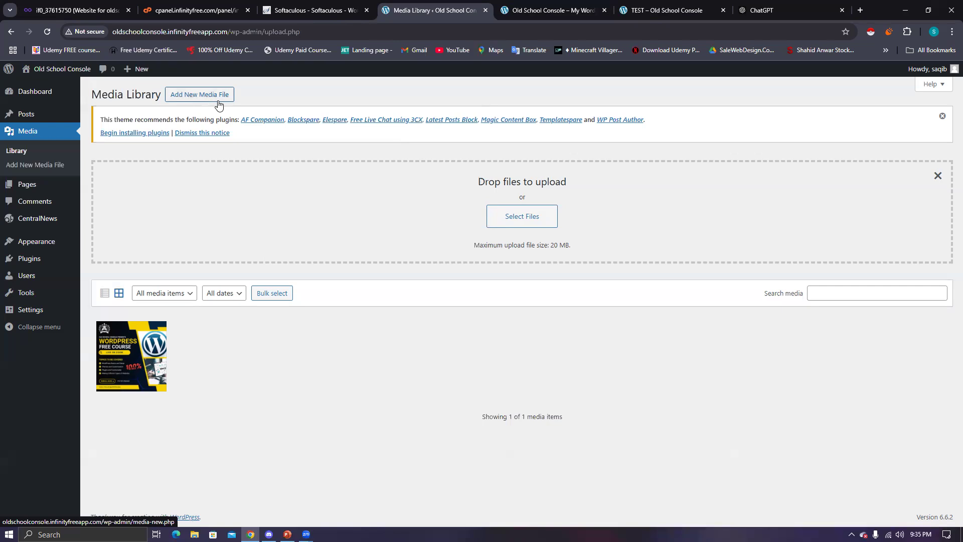
pyautogui.moveTo(28, 187)
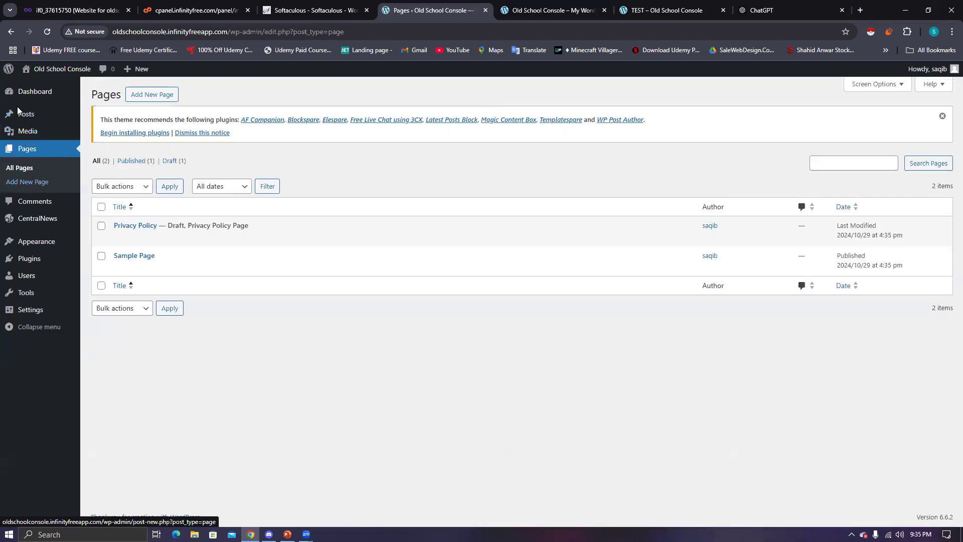
# - Start an untitled new page, view its settings, then leave the editor without saving
pyautogui.click(163, 102)
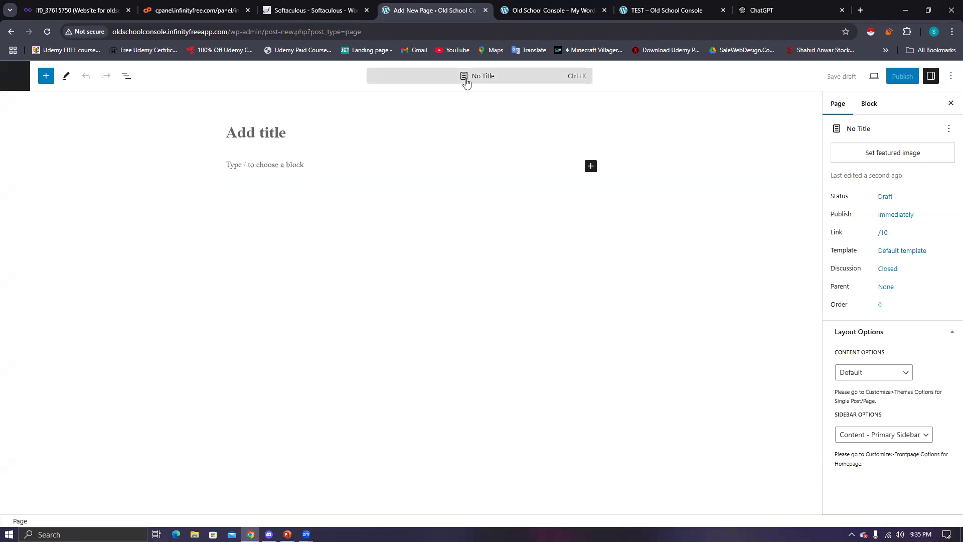
pyautogui.click(281, 164)
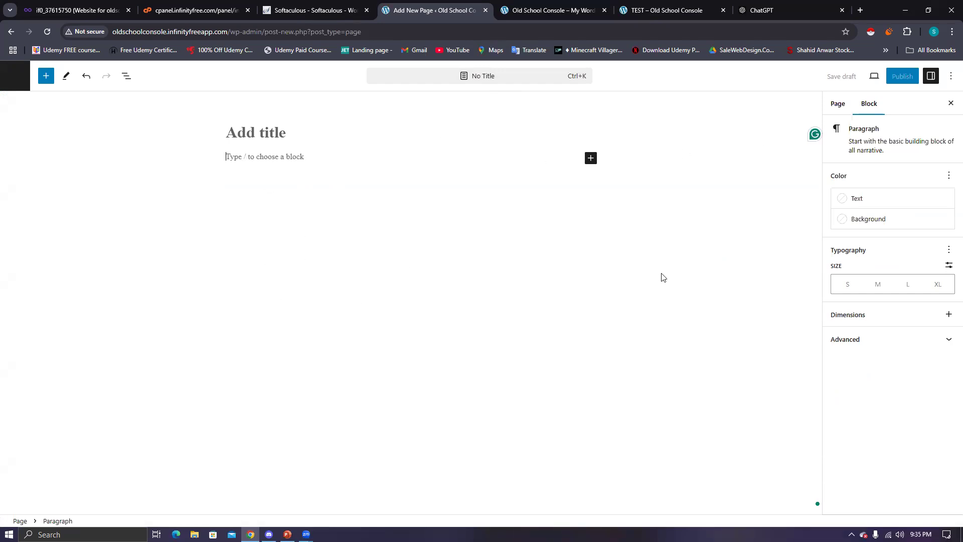
pyautogui.click(845, 107)
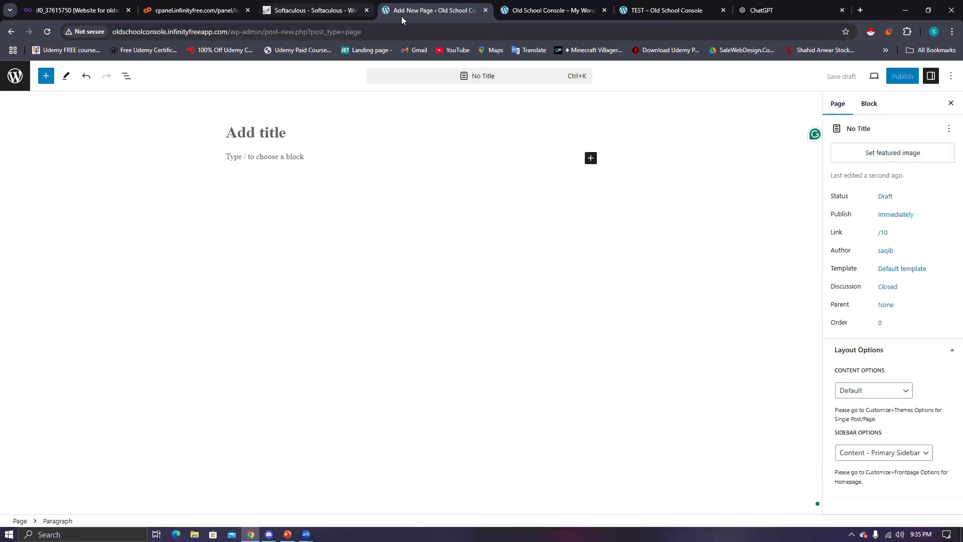
pyautogui.click(11, 82)
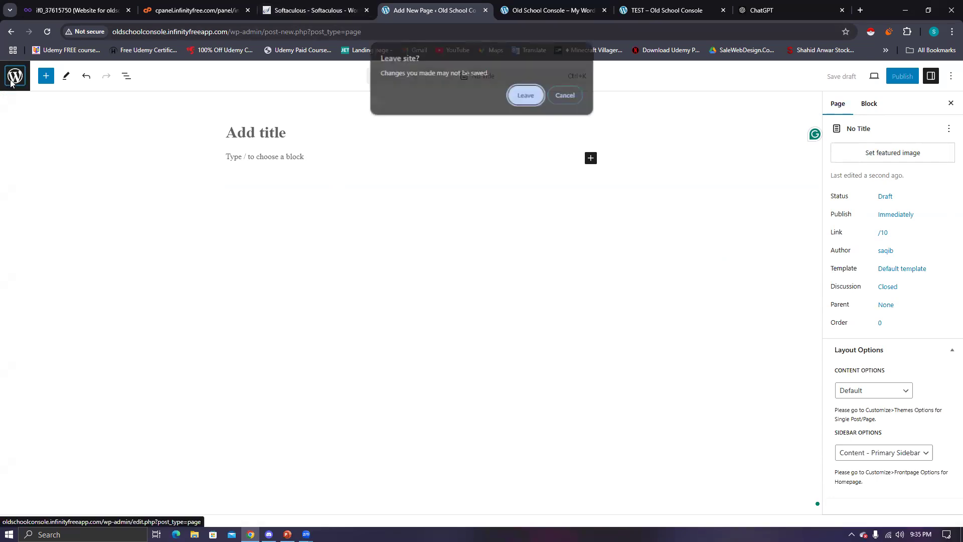
pyautogui.click(526, 96)
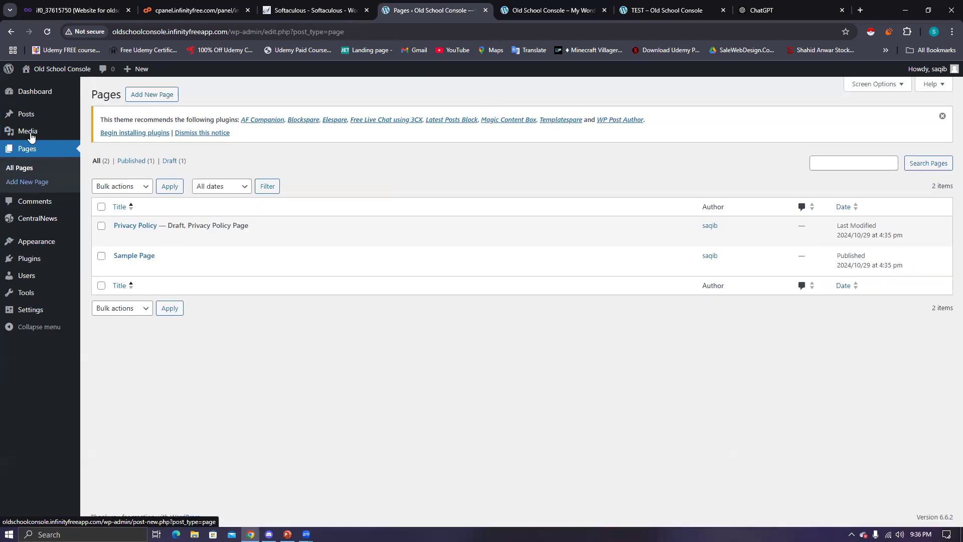
pyautogui.moveTo(38, 131)
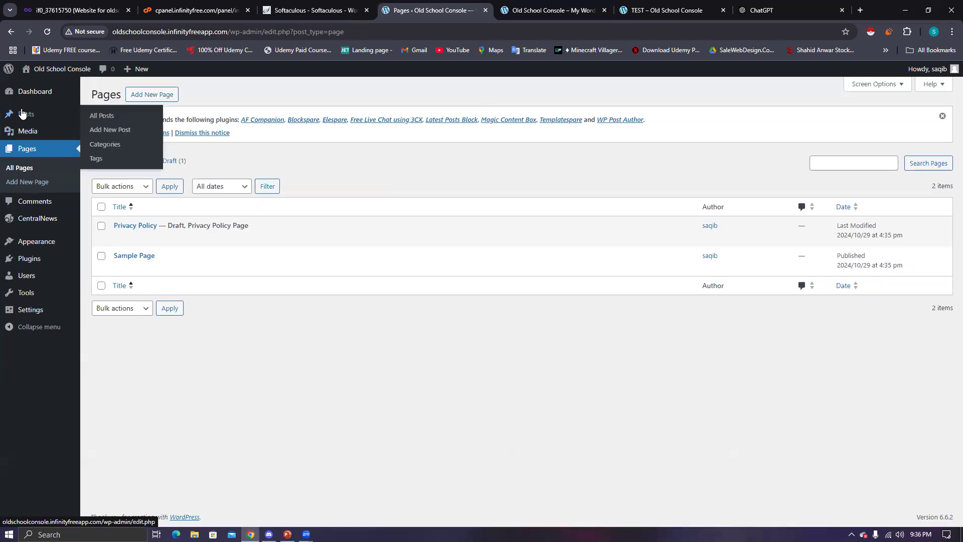
# - Look over the live site's home page
pyautogui.click(674, 15)
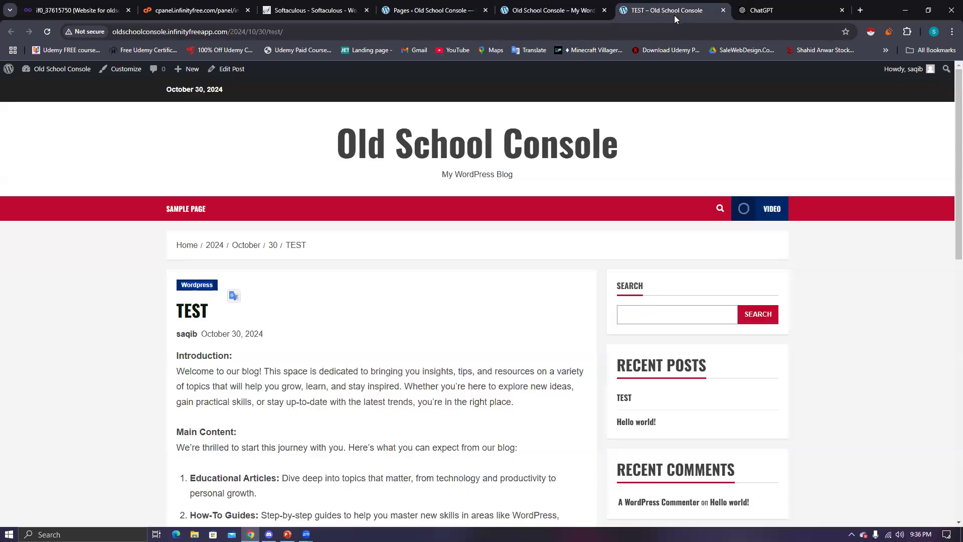
pyautogui.click(187, 246)
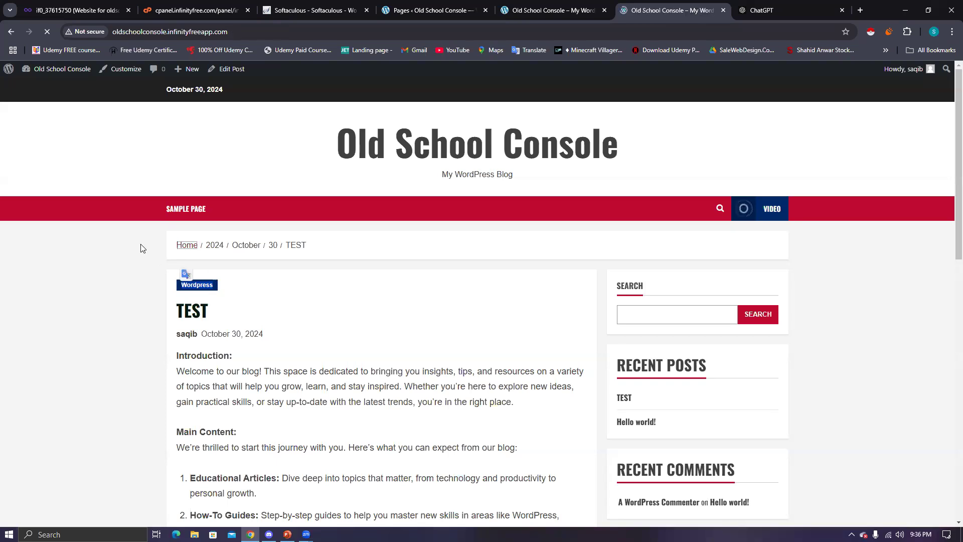
pyautogui.scroll(-3, 279, 316)
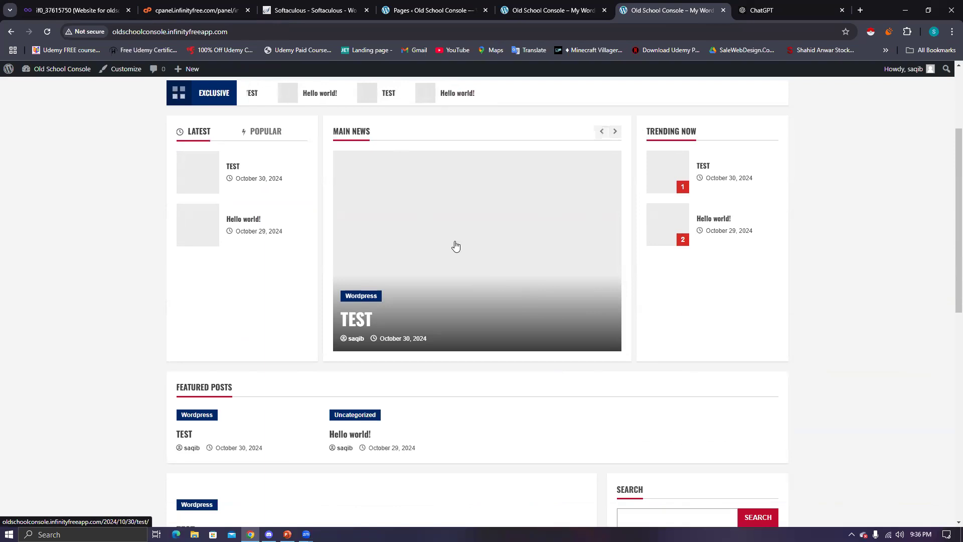
pyautogui.scroll(3, 498, 144)
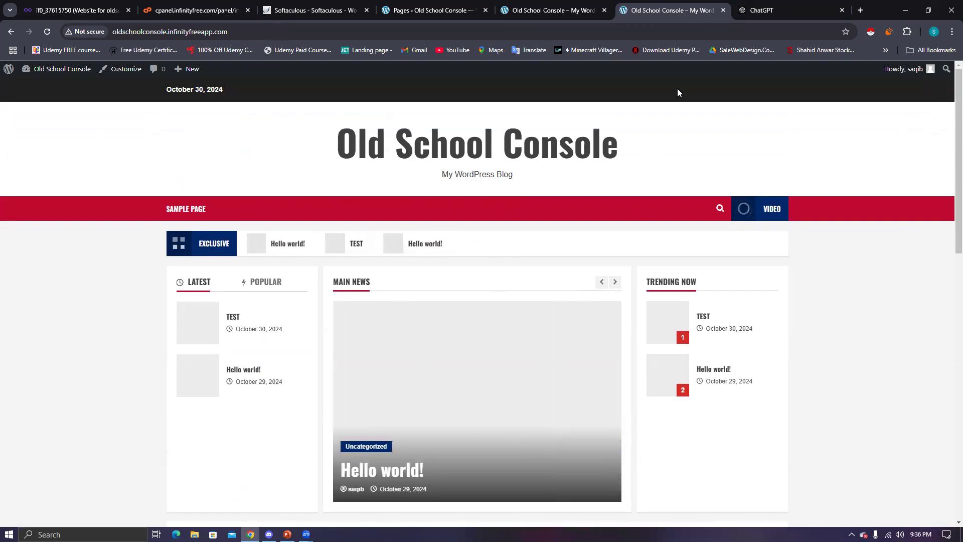
# - Switch to the Pages admin list showing Privacy Policy and Sample Page
pyautogui.click(540, 16)
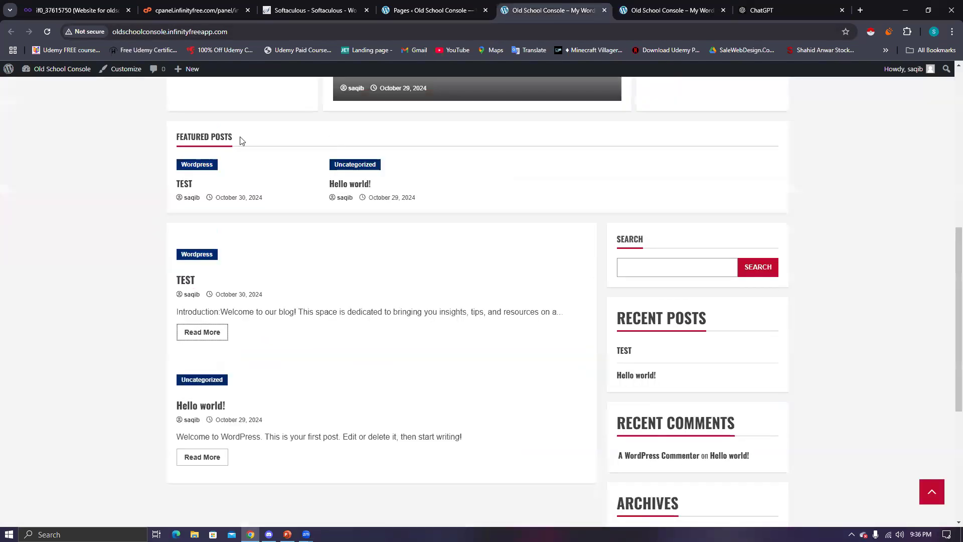
pyautogui.click(440, 15)
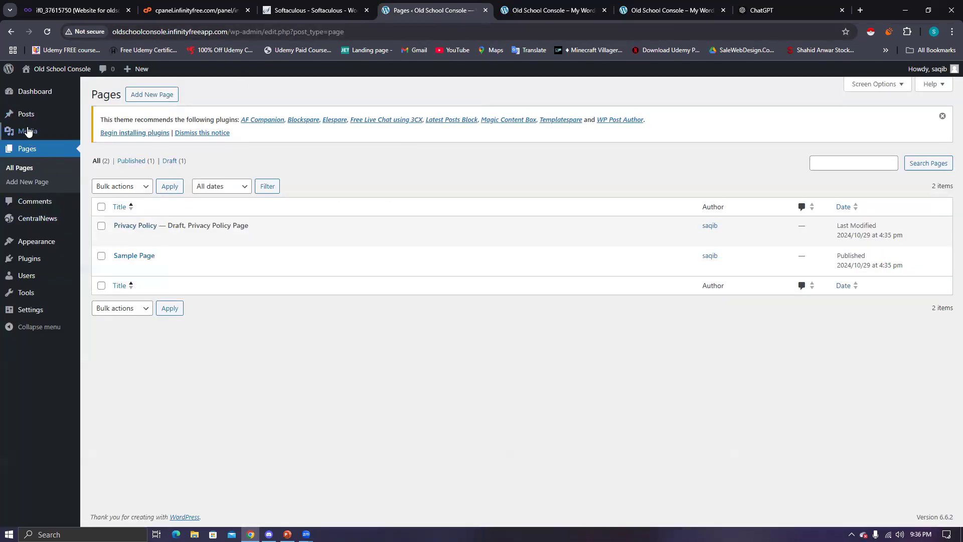
pyautogui.moveTo(29, 120)
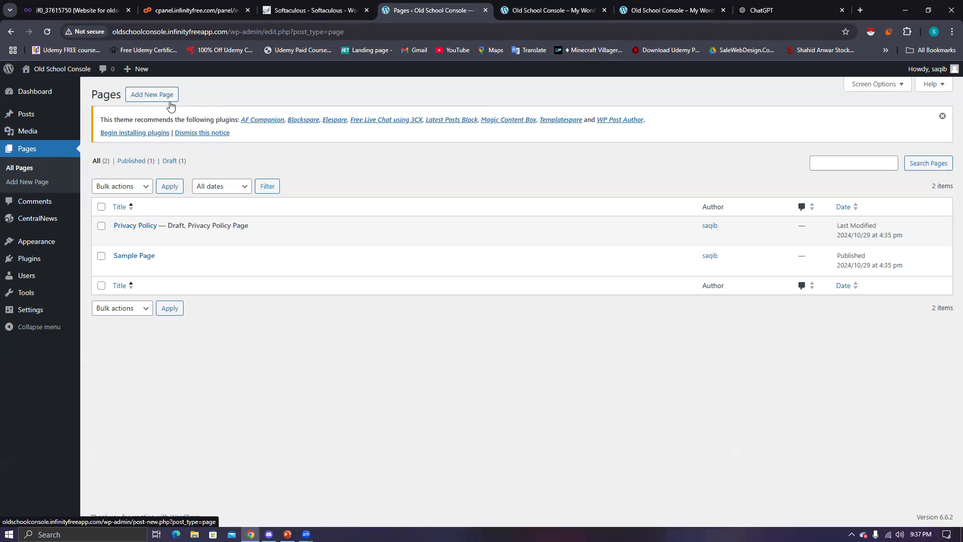
# - Create a page titled TEST, paste in the Introduction-to-Conclusion blog text, and publish it
pyautogui.click(165, 94)
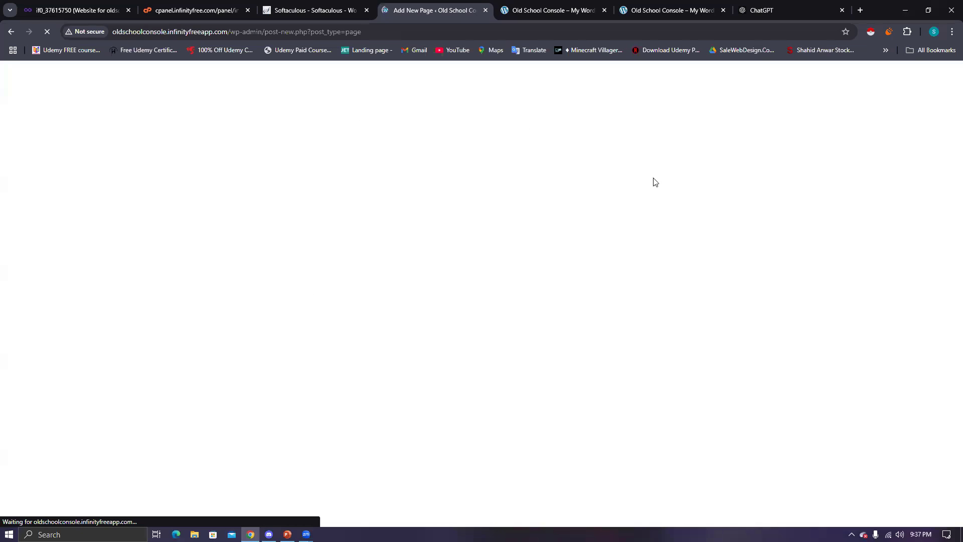
pyautogui.click(272, 136)
pyautogui.write('TEST')
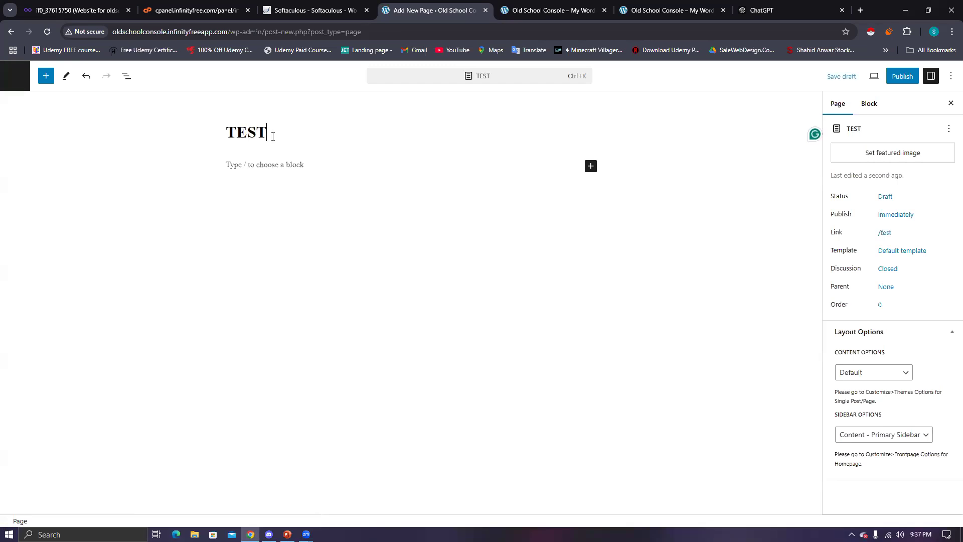
pyautogui.click(291, 174)
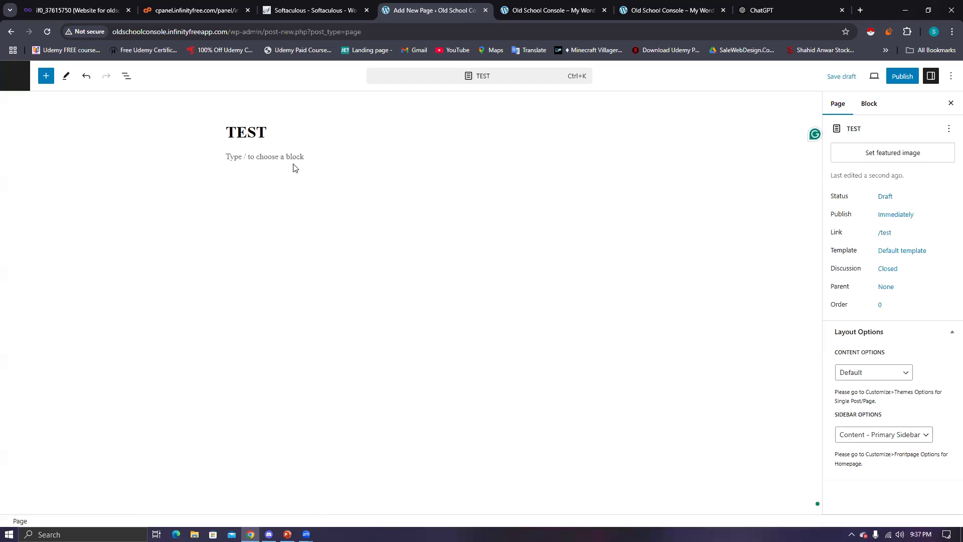
pyautogui.hotkey('ctrl', 'v')
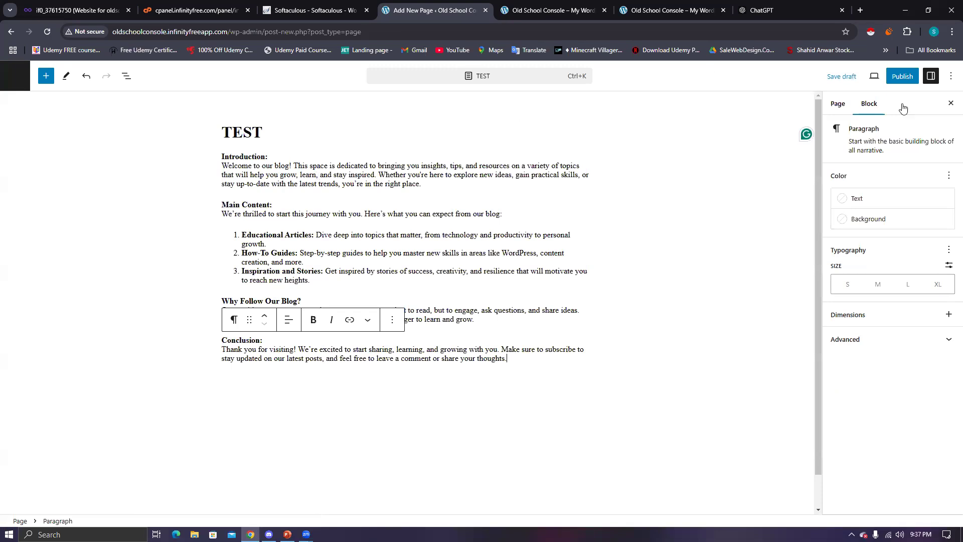
pyautogui.click(902, 76)
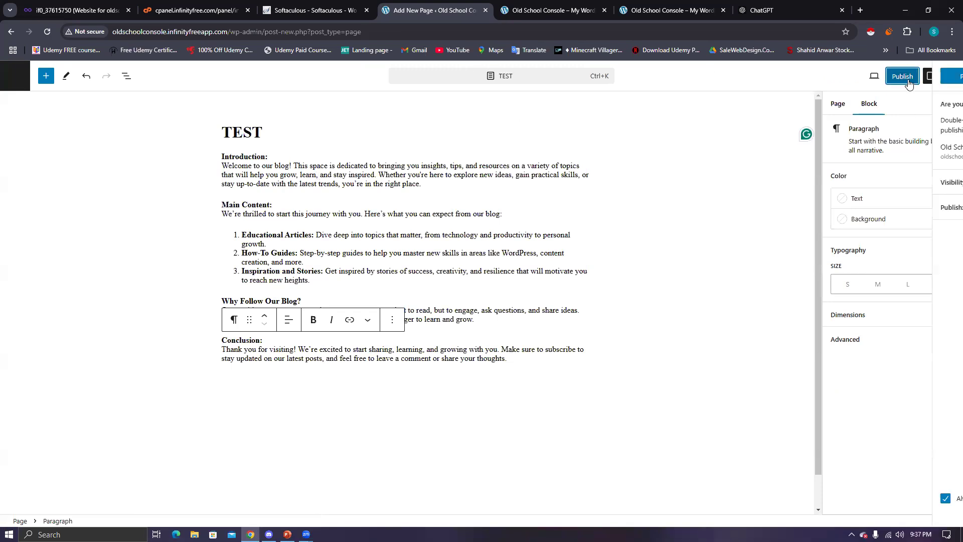
pyautogui.click(858, 76)
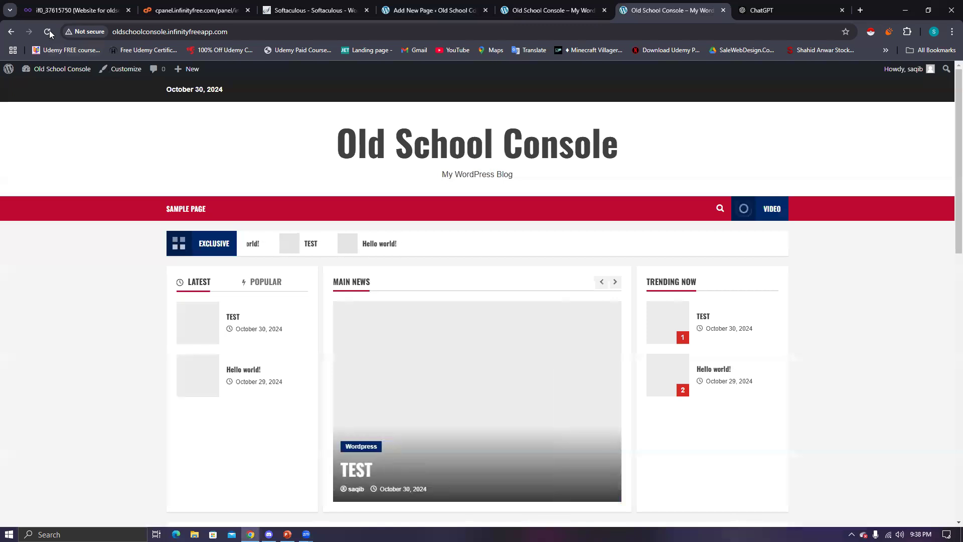
pyautogui.click(49, 34)
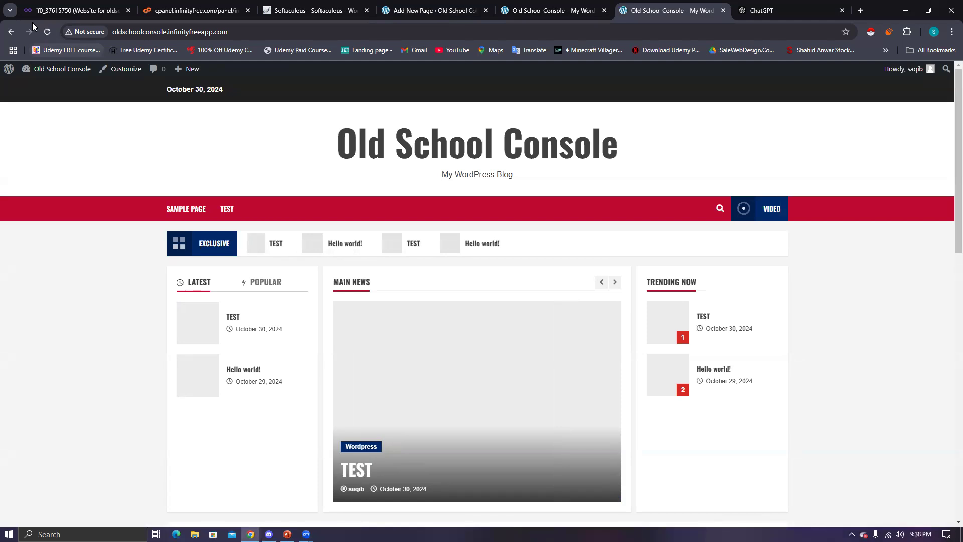
pyautogui.click(47, 33)
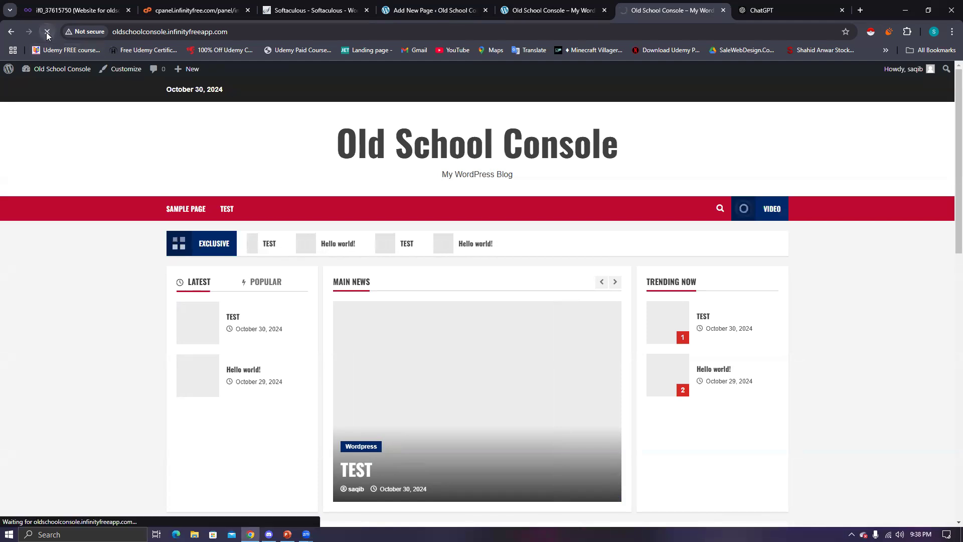
pyautogui.scroll(-2, 523, 395)
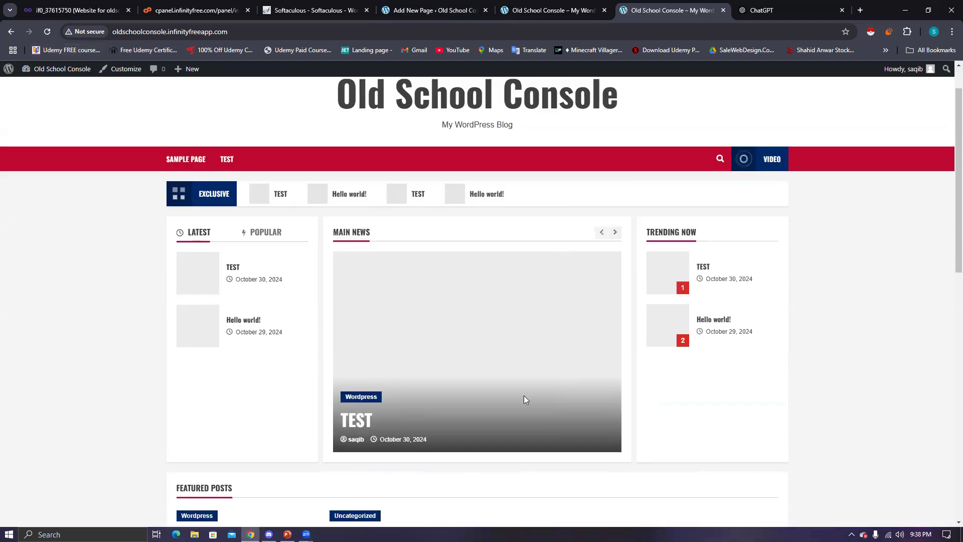
pyautogui.scroll(-6, 248, 273)
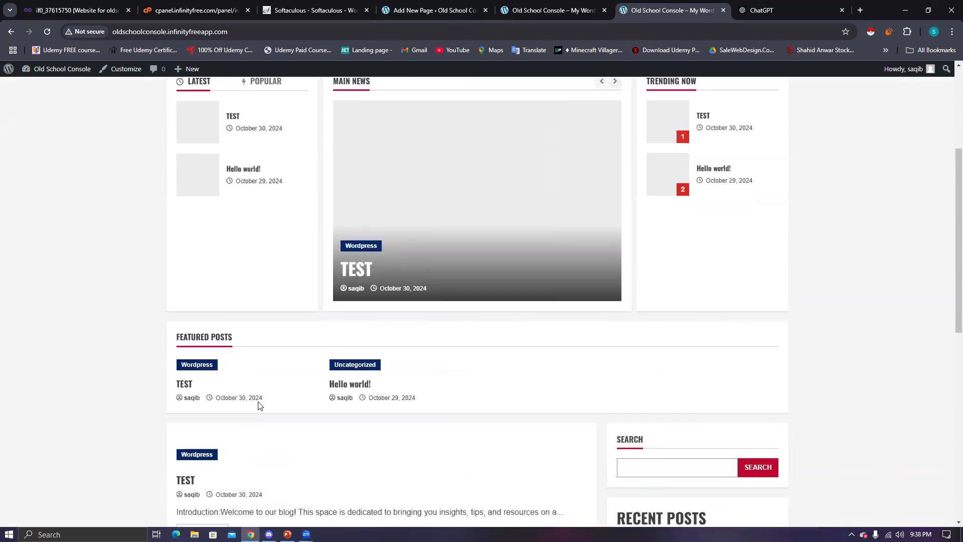
pyautogui.scroll(-1, 235, 263)
pyautogui.scroll(-2, 237, 183)
pyautogui.scroll(2, 256, 331)
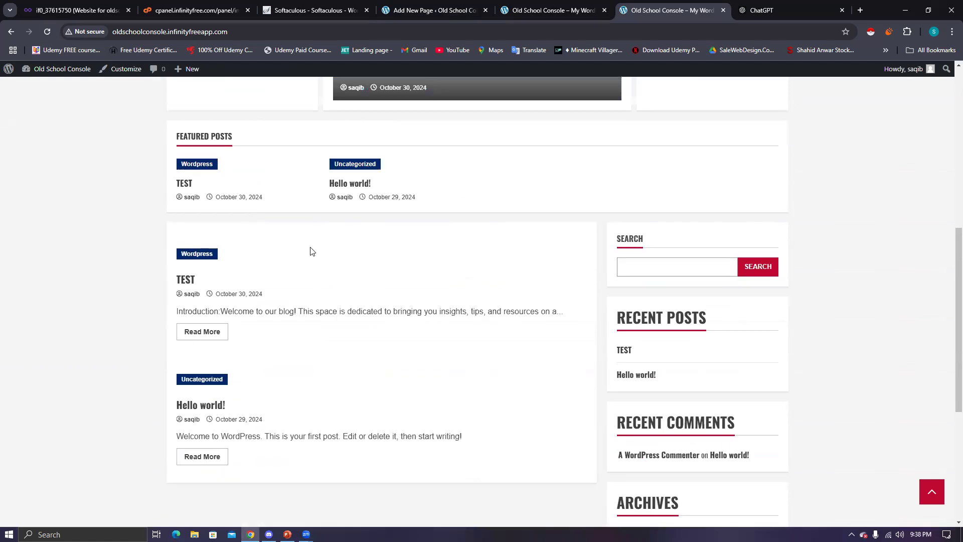
pyautogui.scroll(-2, 363, 260)
pyautogui.scroll(1, 292, 190)
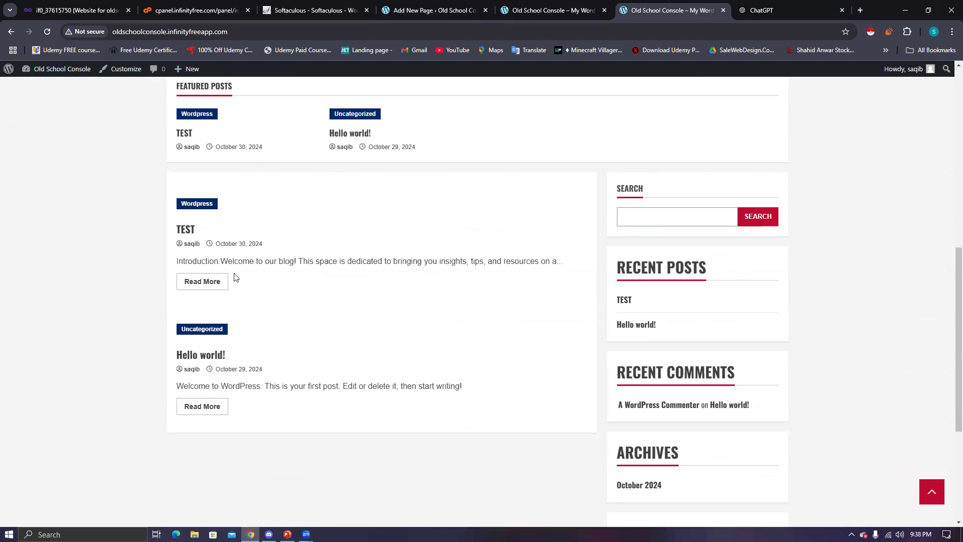
pyautogui.scroll(2, 284, 311)
pyautogui.scroll(6, 284, 312)
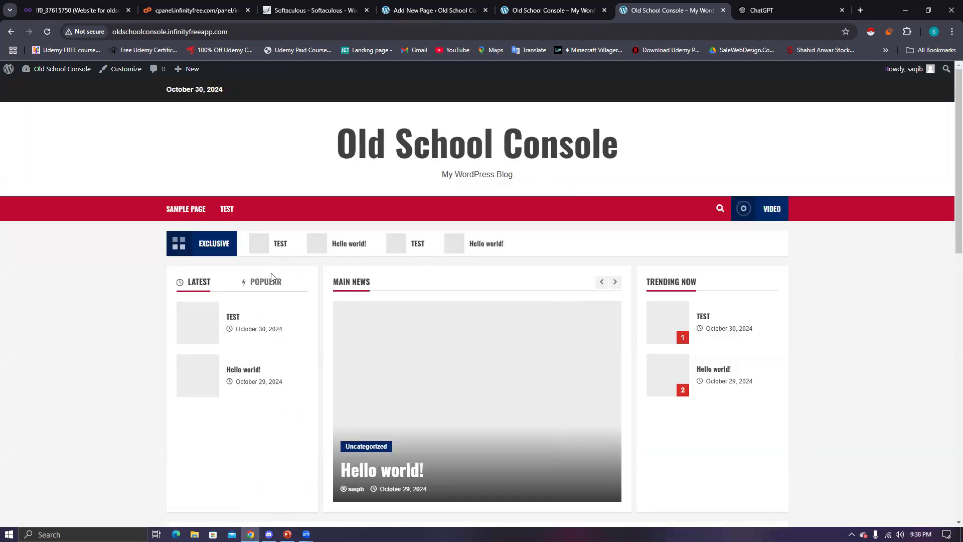
pyautogui.scroll(-2, 311, 250)
pyautogui.scroll(2, 318, 286)
pyautogui.scroll(-2, 370, 336)
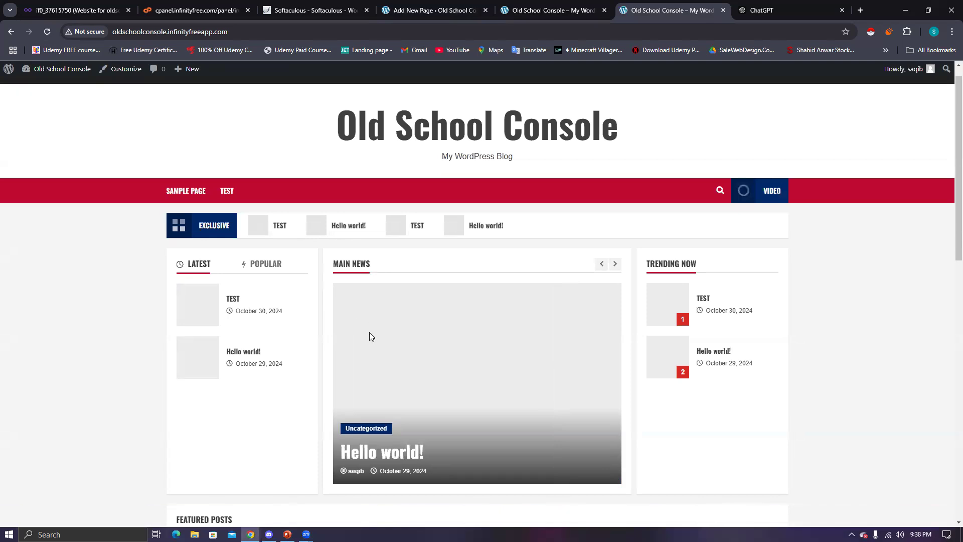
pyautogui.scroll(-1, 371, 286)
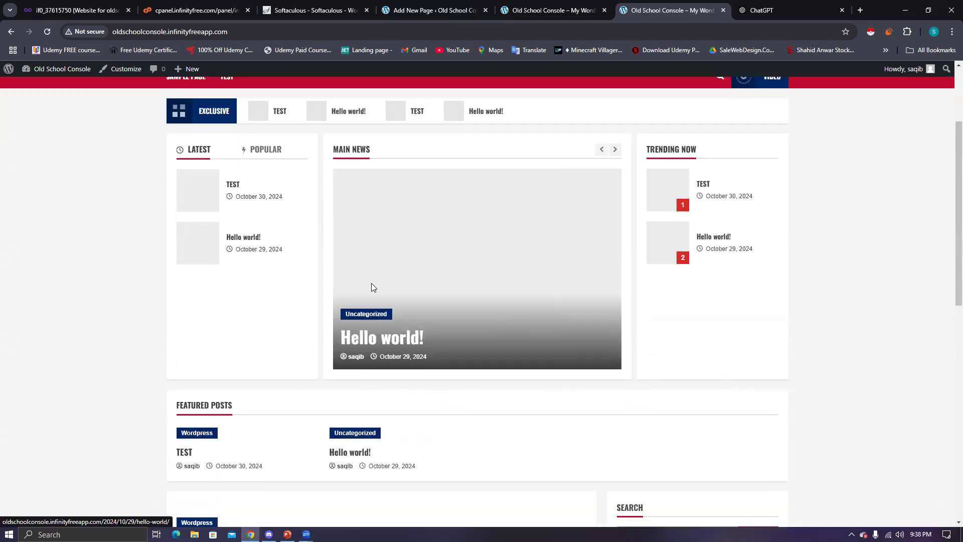
pyautogui.scroll(-2, 371, 285)
pyautogui.scroll(-2, 236, 381)
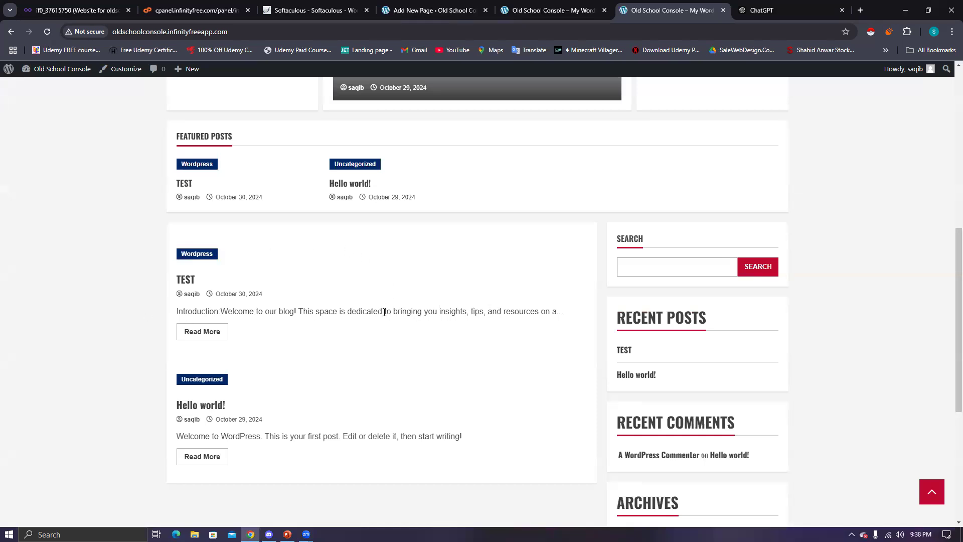
pyautogui.scroll(1, 323, 319)
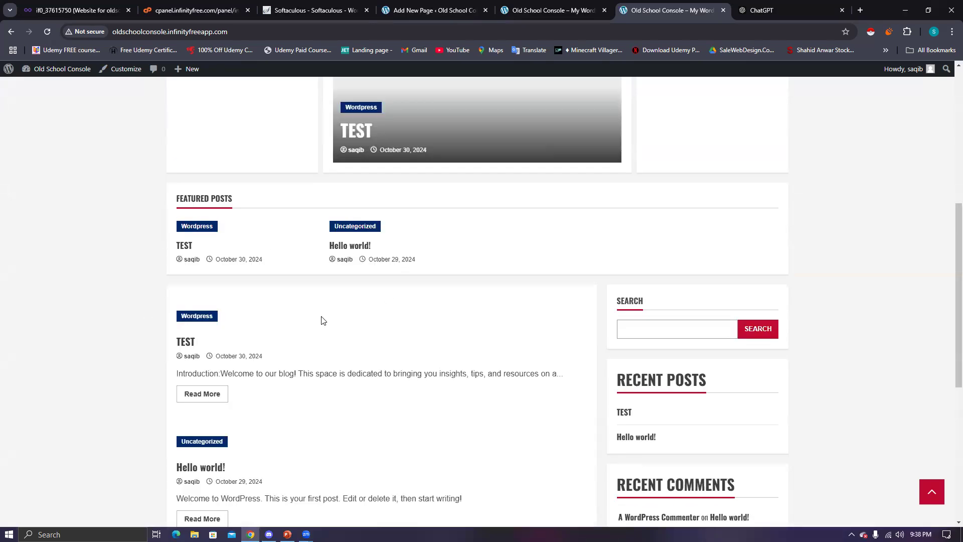
pyautogui.scroll(6, 323, 319)
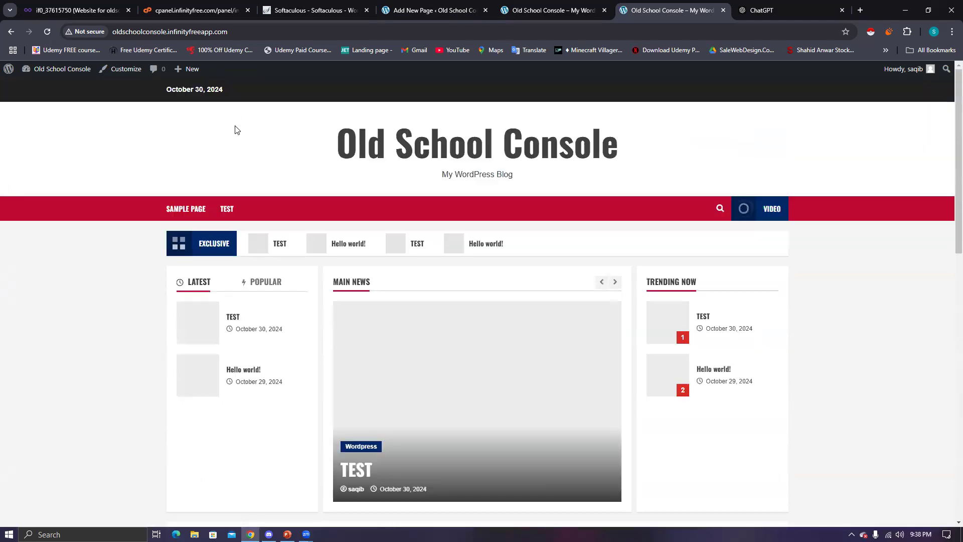
pyautogui.click(550, 16)
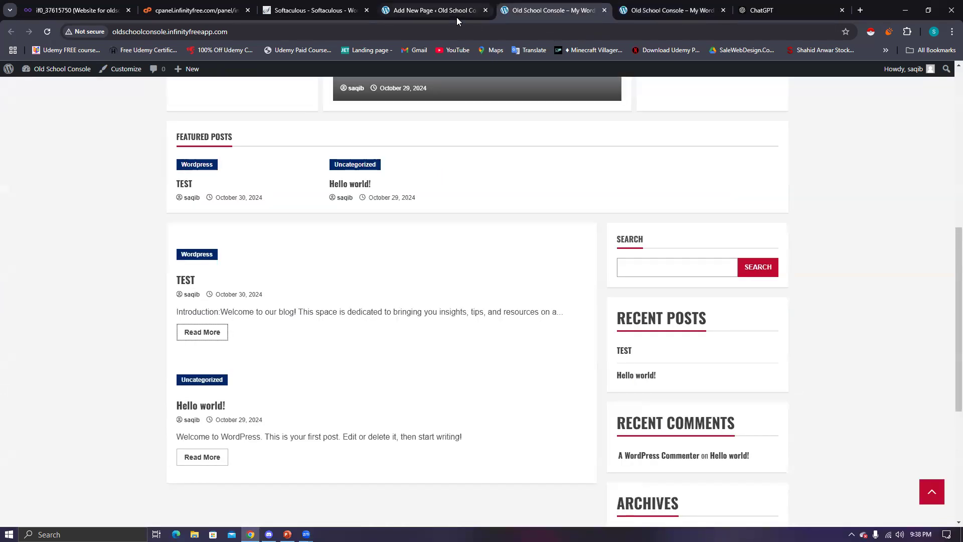
pyautogui.click(457, 17)
pyautogui.click(334, 15)
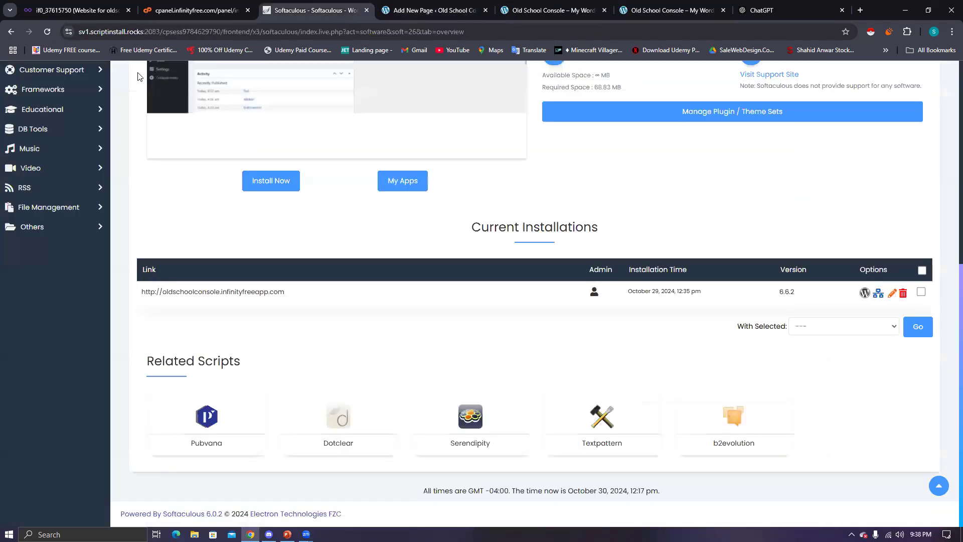
pyautogui.click(422, 17)
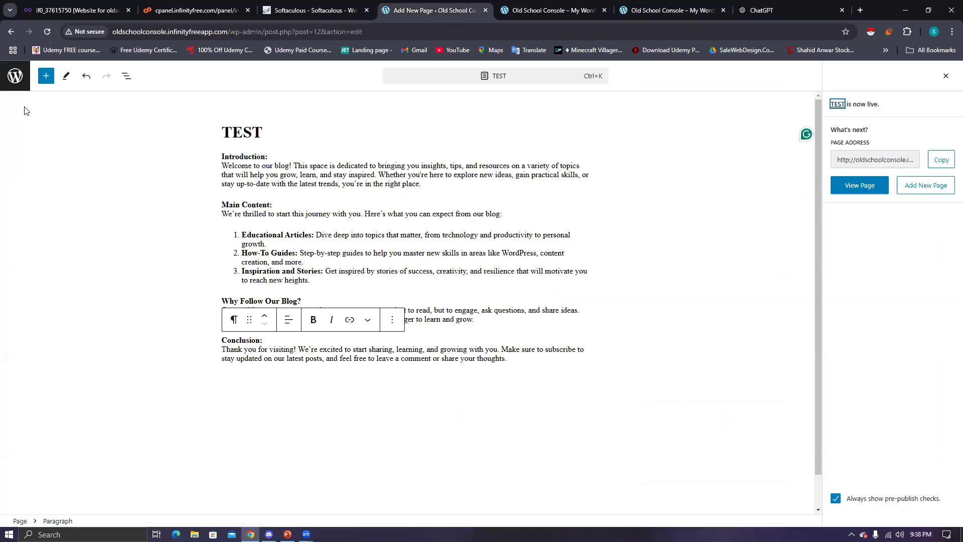
# - Exit the page editor to the Pages list, then open the Comments admin screen
pyautogui.click(16, 77)
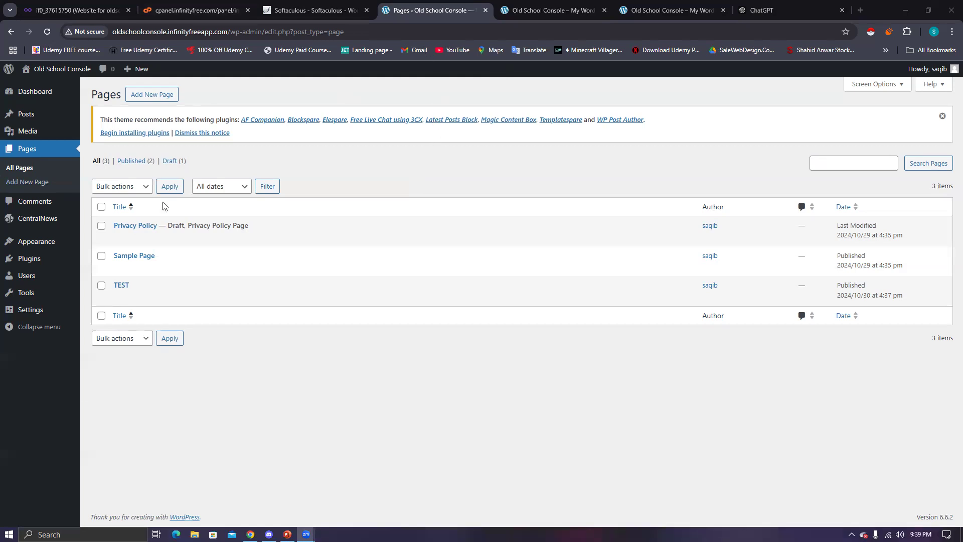
pyautogui.click(33, 206)
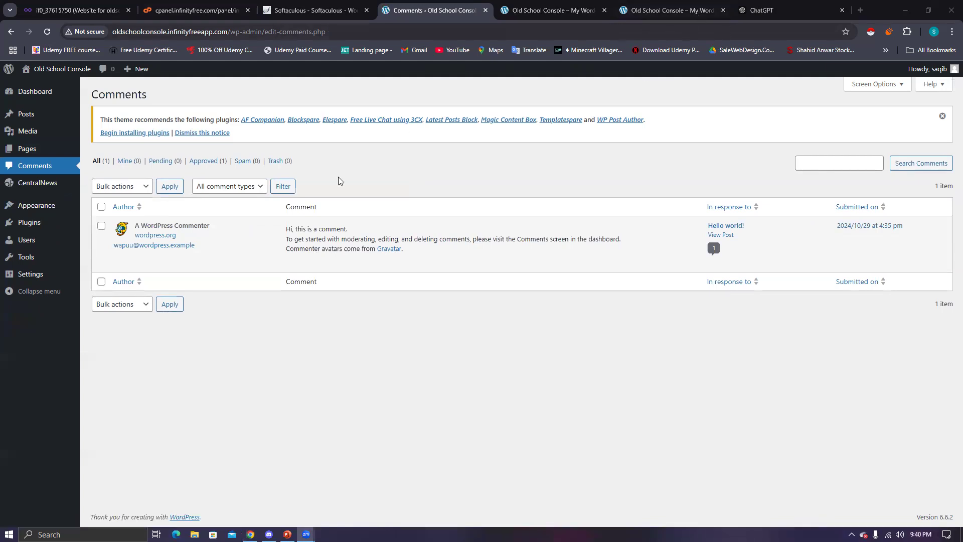
# - Open the full TEST post from the live site's front page
pyautogui.click(672, 11)
pyautogui.scroll(-10, 216, 285)
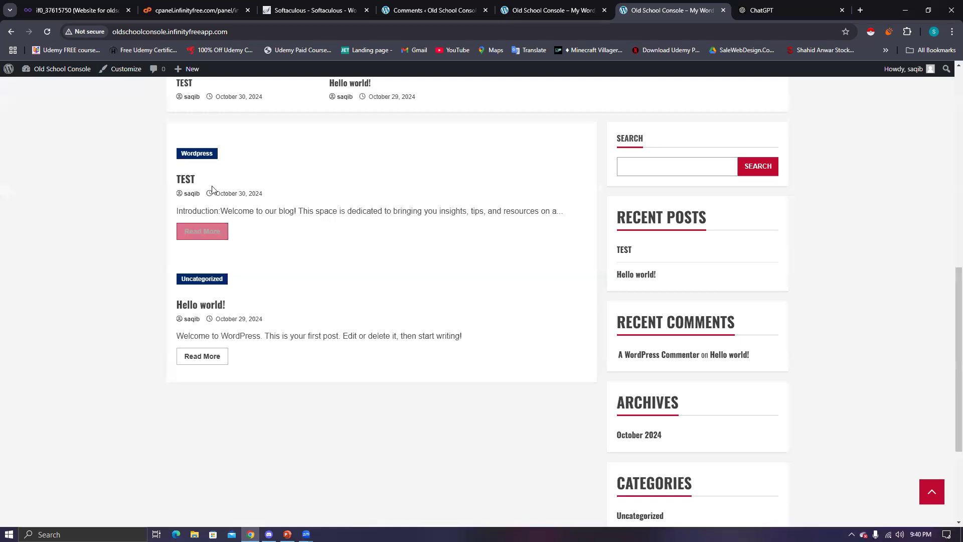
pyautogui.click(205, 231)
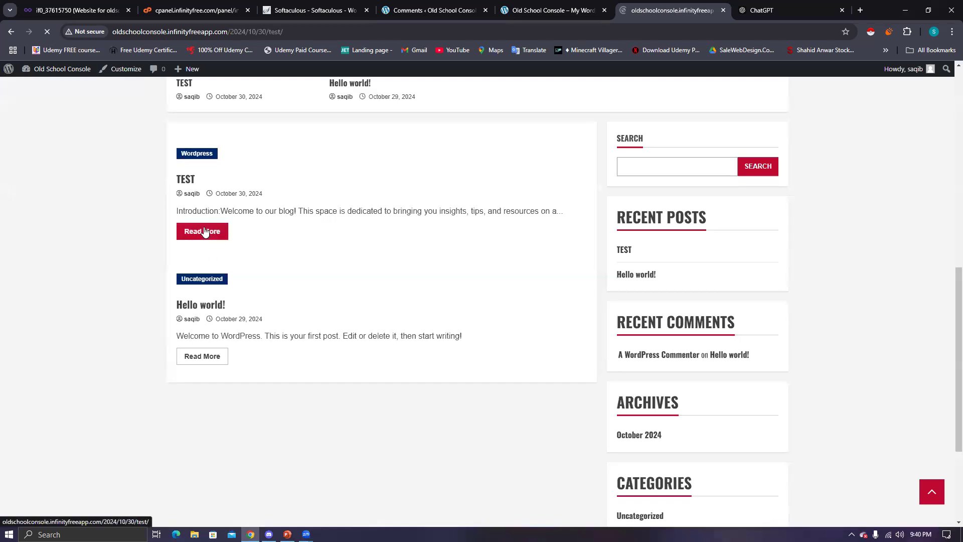
pyautogui.scroll(-5, 410, 295)
pyautogui.scroll(-8, 409, 296)
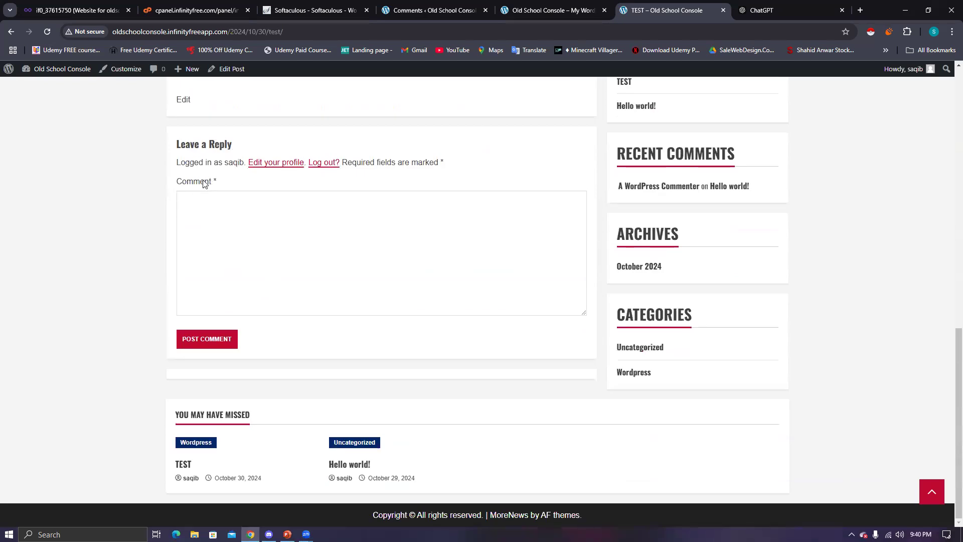
# - Post the comment 'TEST HEAKNAKJSDKJBASD' on the TEST post, then return to admin Comments
pyautogui.click(272, 277)
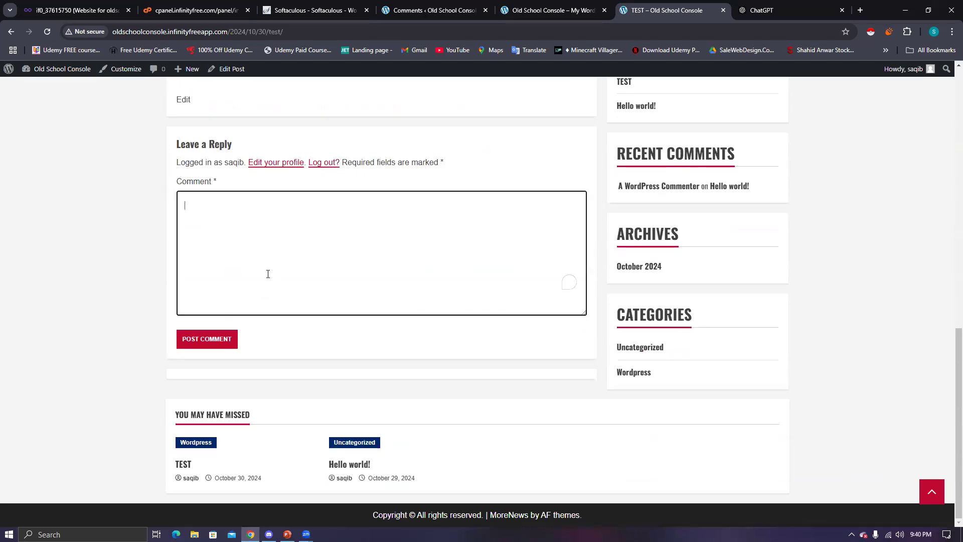
pyautogui.write('TEST HEAKNAKJSDKJBASD')
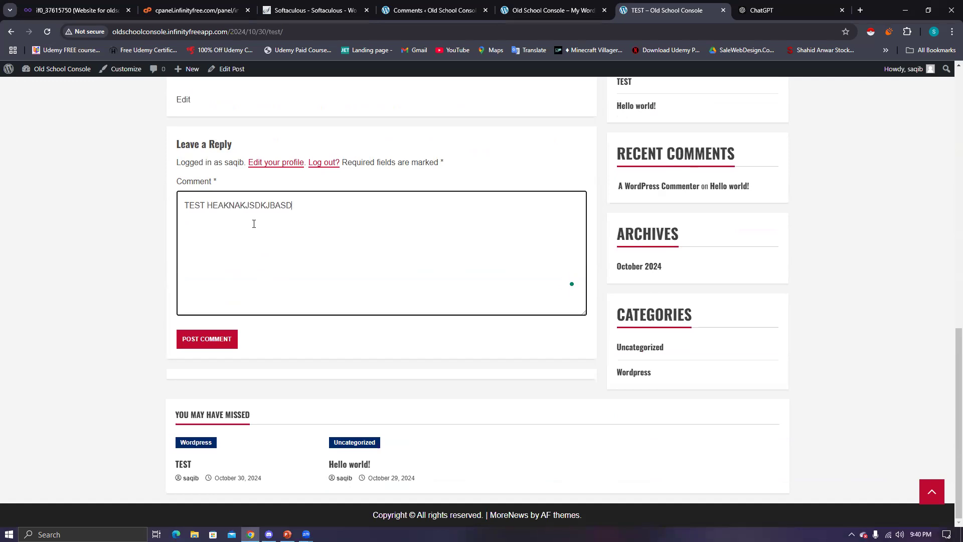
pyautogui.click(208, 339)
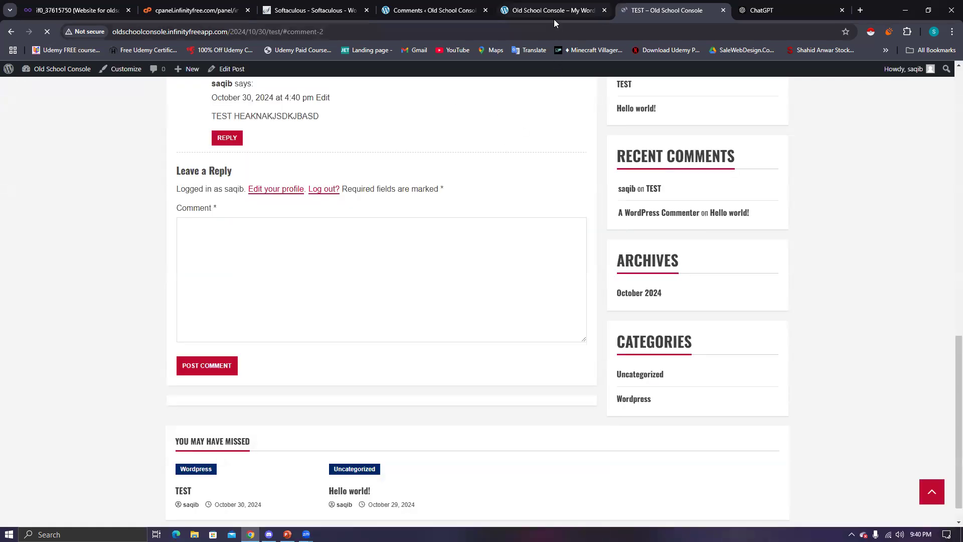
pyautogui.click(554, 18)
pyautogui.click(470, 18)
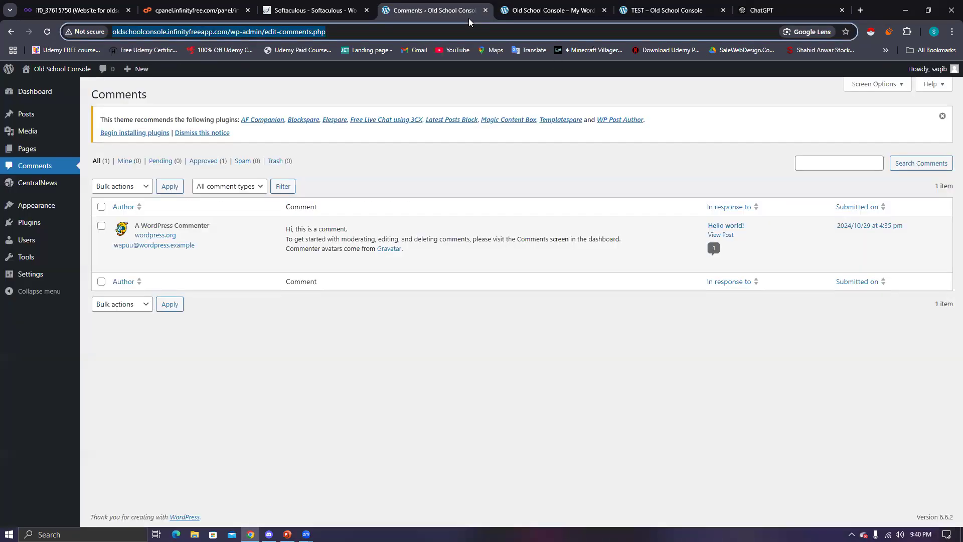
# - Refresh the Comments list to show the new TEST comment and check its post
pyautogui.click(16, 168)
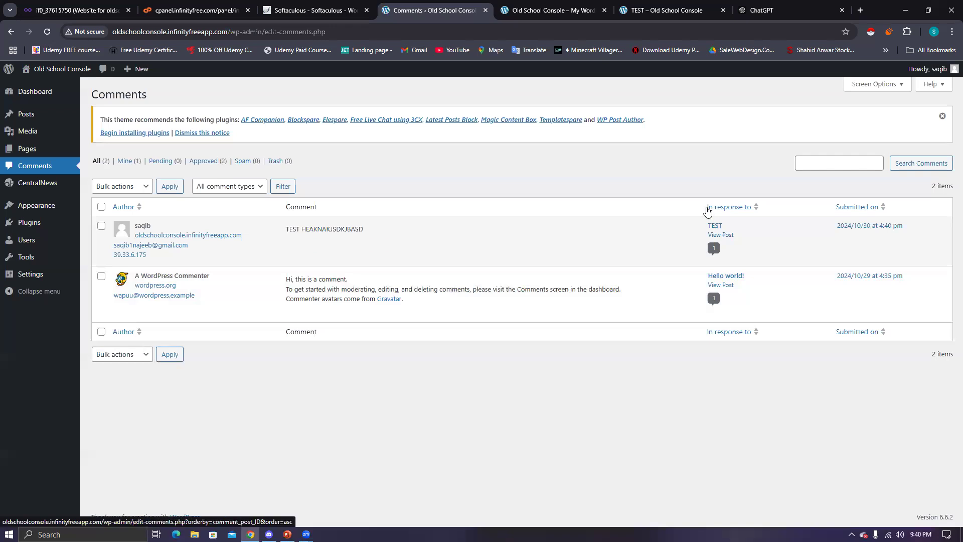
pyautogui.moveTo(703, 229); pyautogui.dragTo(739, 229)
pyautogui.click(722, 235)
pyautogui.click(11, 32)
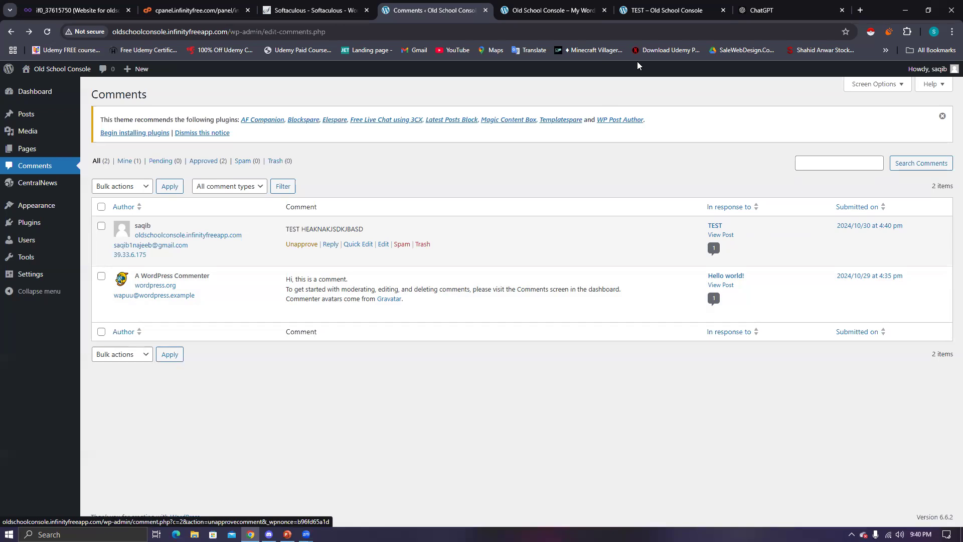
pyautogui.click(649, 14)
pyautogui.scroll(-1, 275, 282)
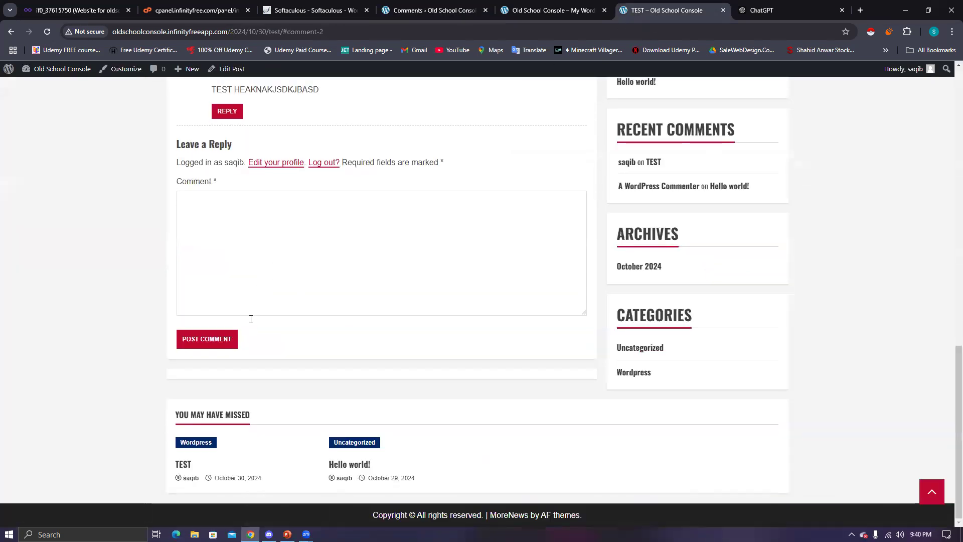
pyautogui.scroll(1, 231, 351)
pyautogui.scroll(1, 217, 329)
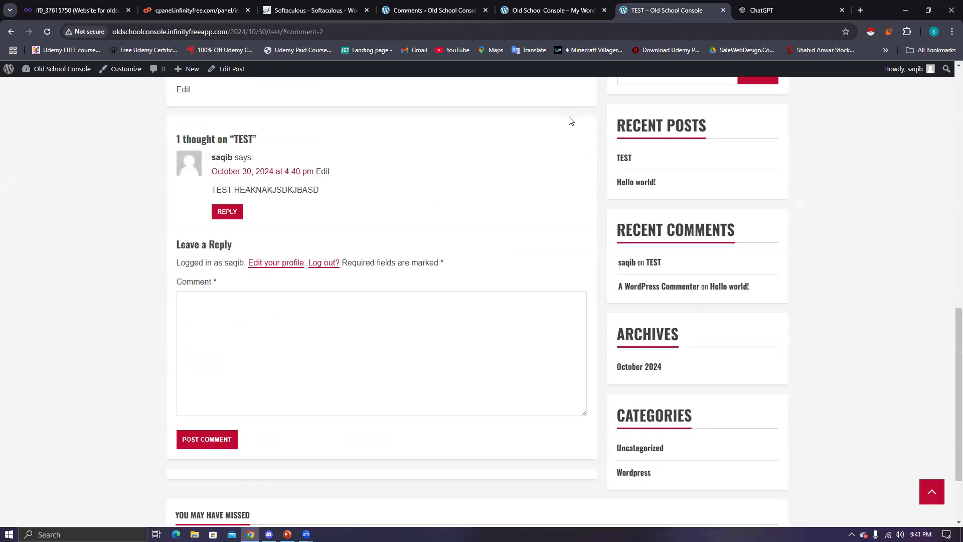
pyautogui.click(417, 14)
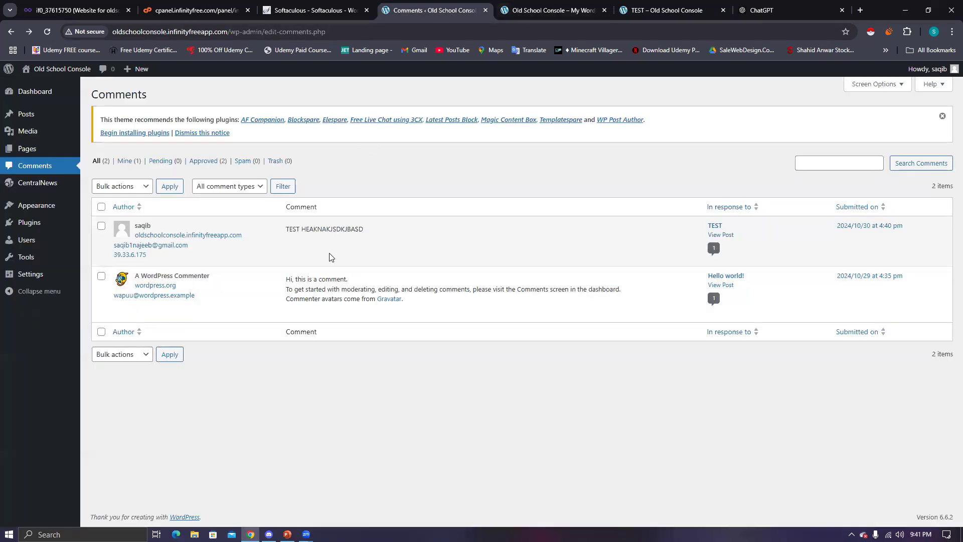
# - Unapprove the TEST comment and reload the post to see its awaiting-moderation notice
pyautogui.click(301, 244)
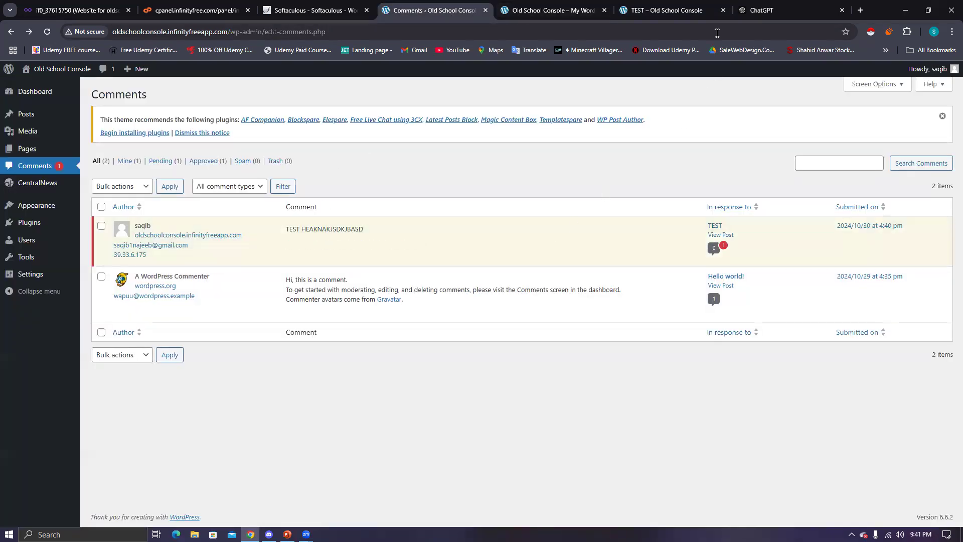
pyautogui.click(702, 11)
pyautogui.click(45, 33)
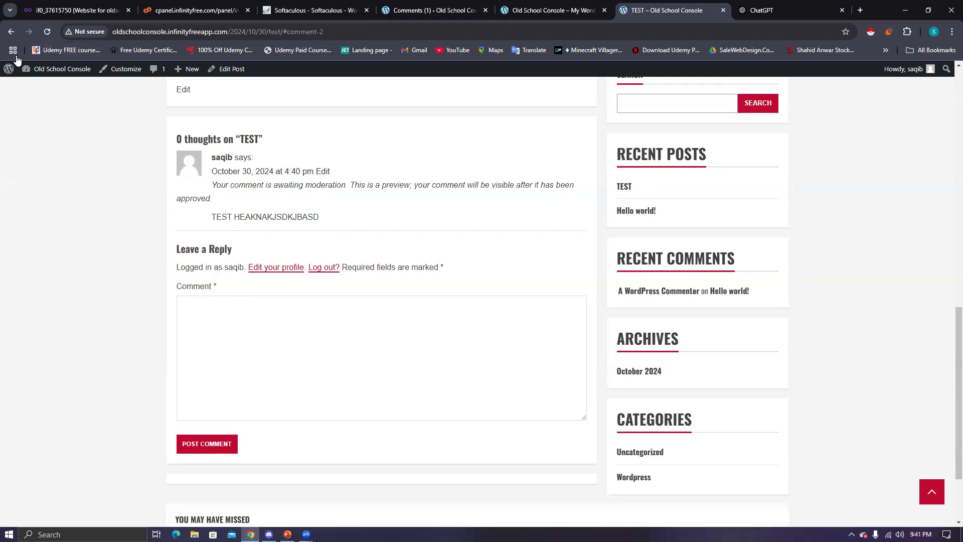
pyautogui.click(46, 36)
pyautogui.moveTo(239, 185); pyautogui.dragTo(577, 199)
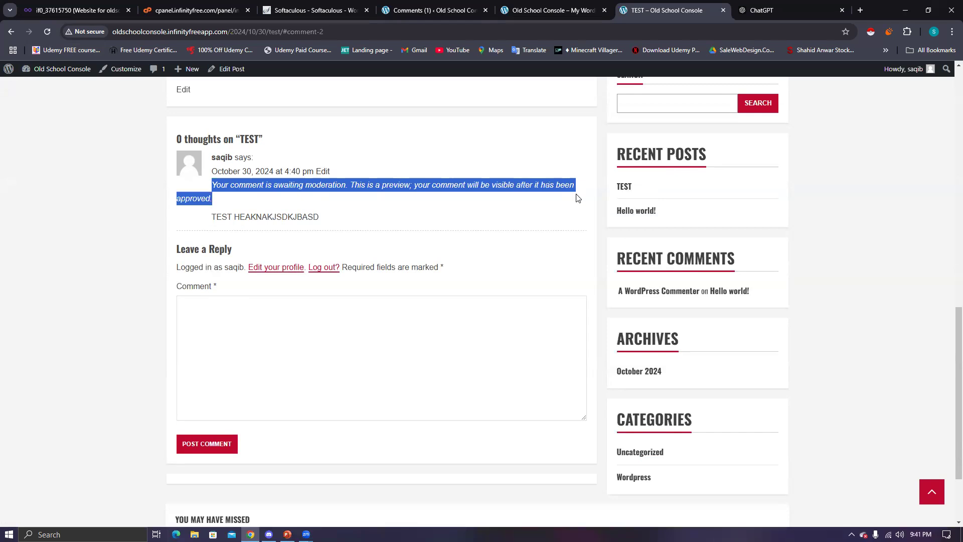
pyautogui.click(518, 19)
pyautogui.click(430, 20)
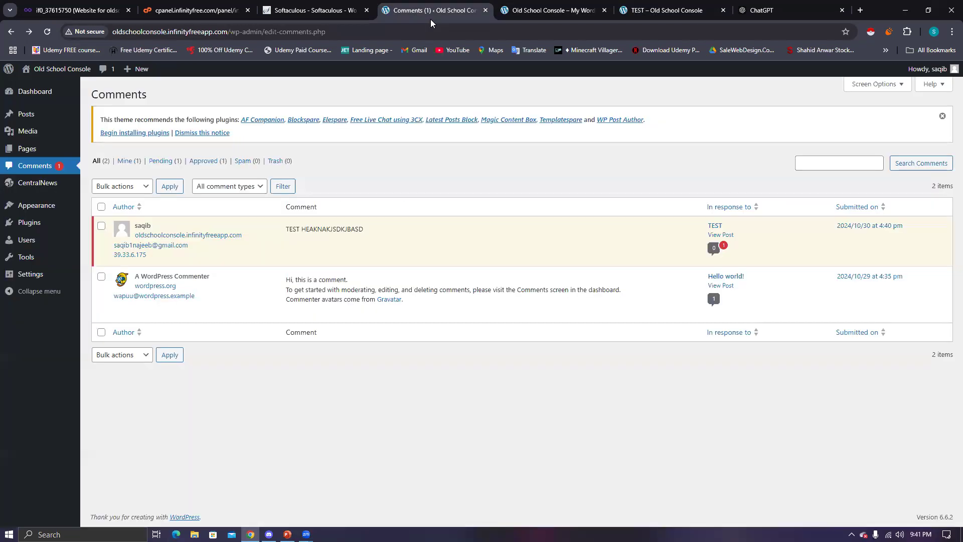
# - Trash the TEST comment and reload the post to confirm it is gone
pyautogui.moveTo(415, 246)
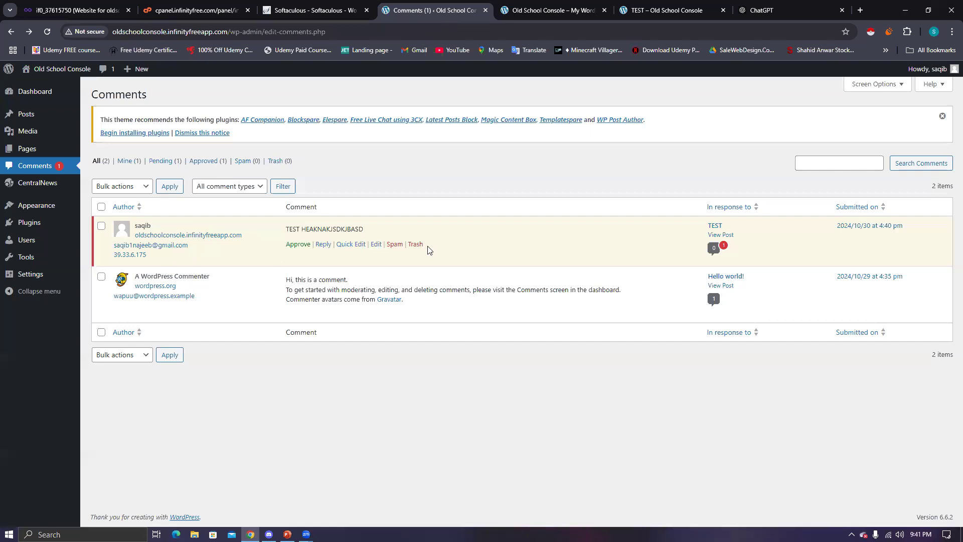
pyautogui.click(416, 245)
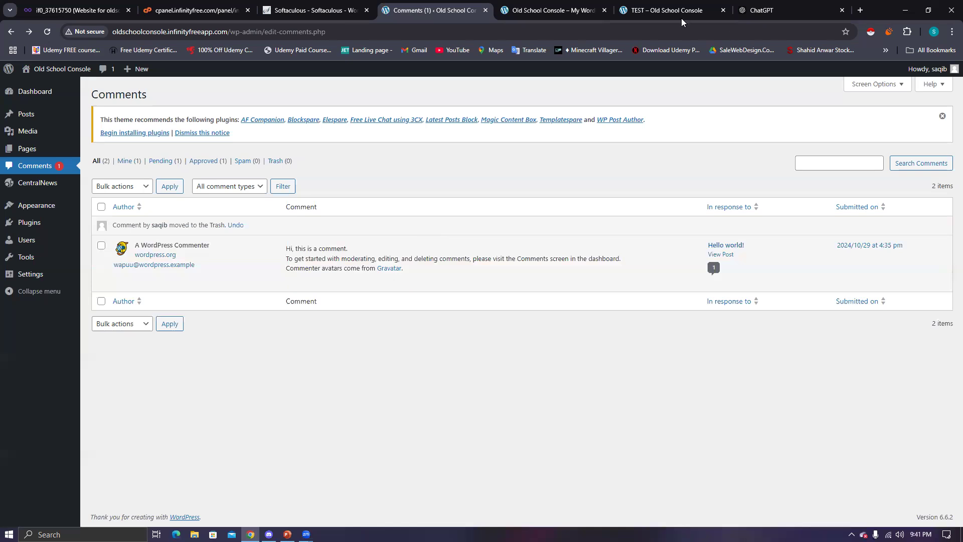
pyautogui.click(682, 15)
pyautogui.press('F5')
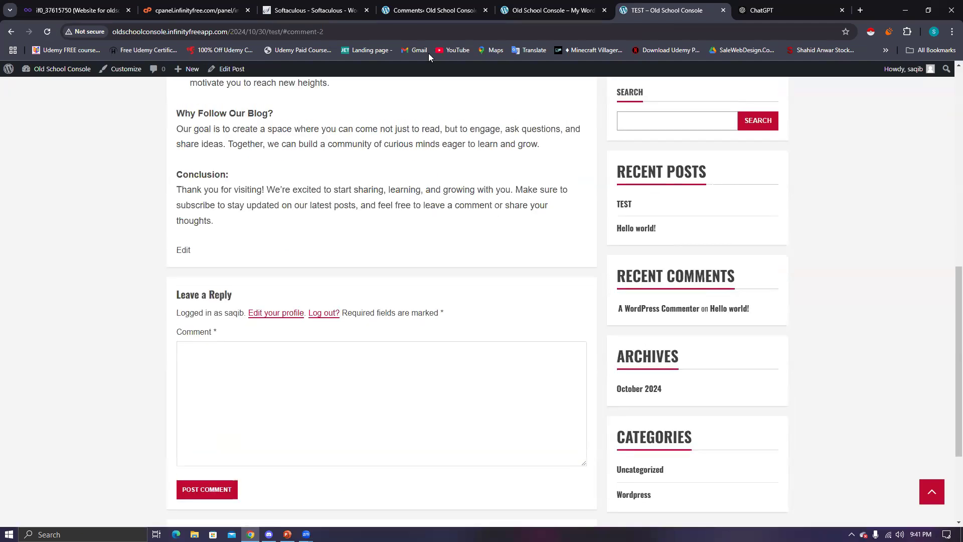
pyautogui.click(417, 16)
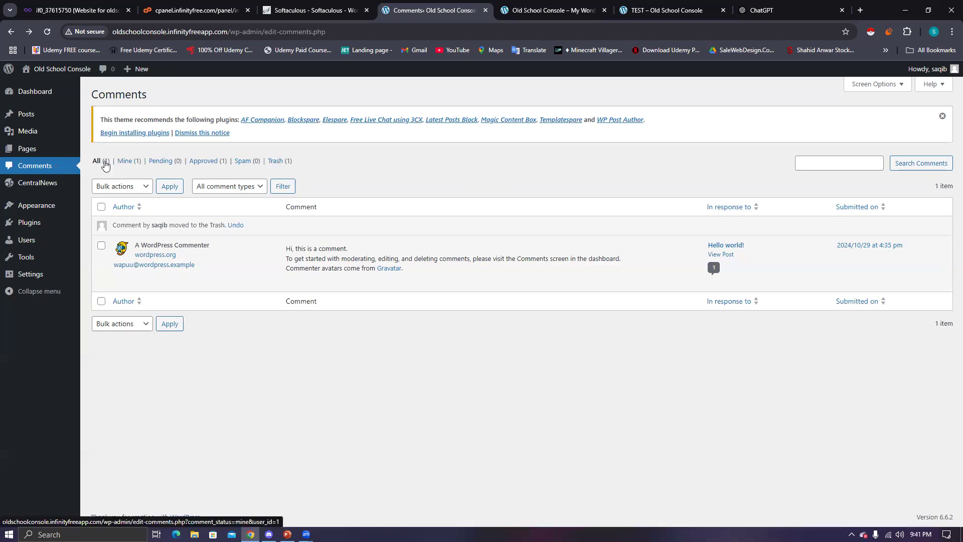
# - Browse the Mine, Pending and Approved filters, restore the comment from Trash, and approve it
pyautogui.click(125, 163)
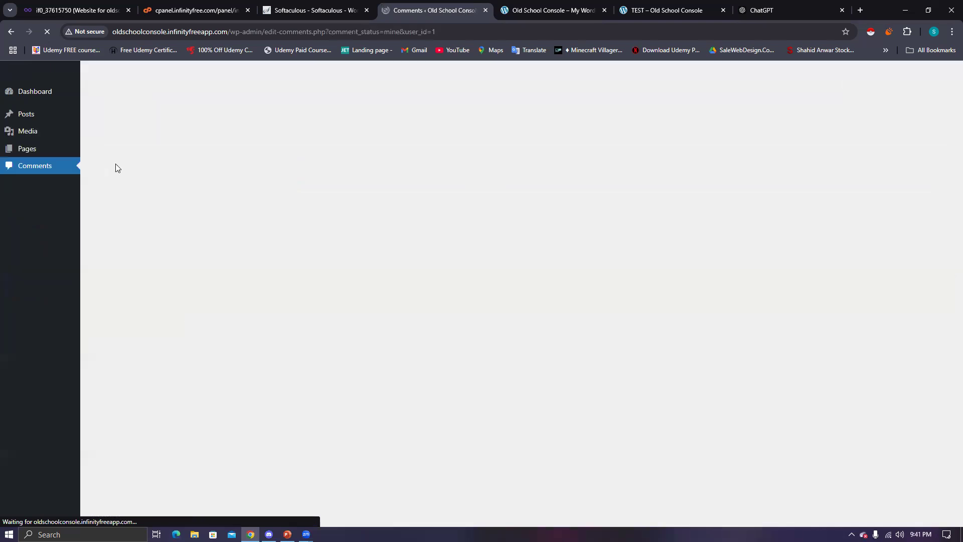
pyautogui.moveTo(17, 263)
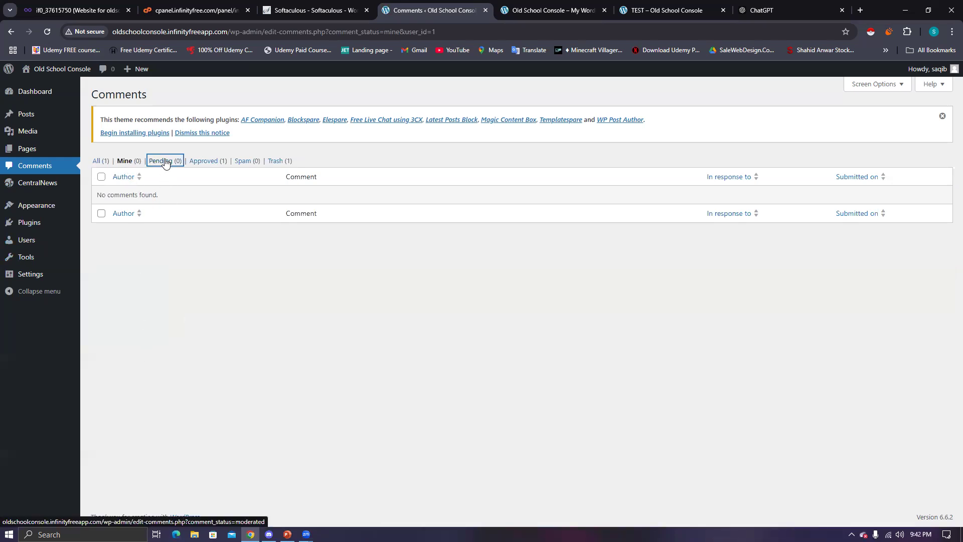
pyautogui.click(159, 161)
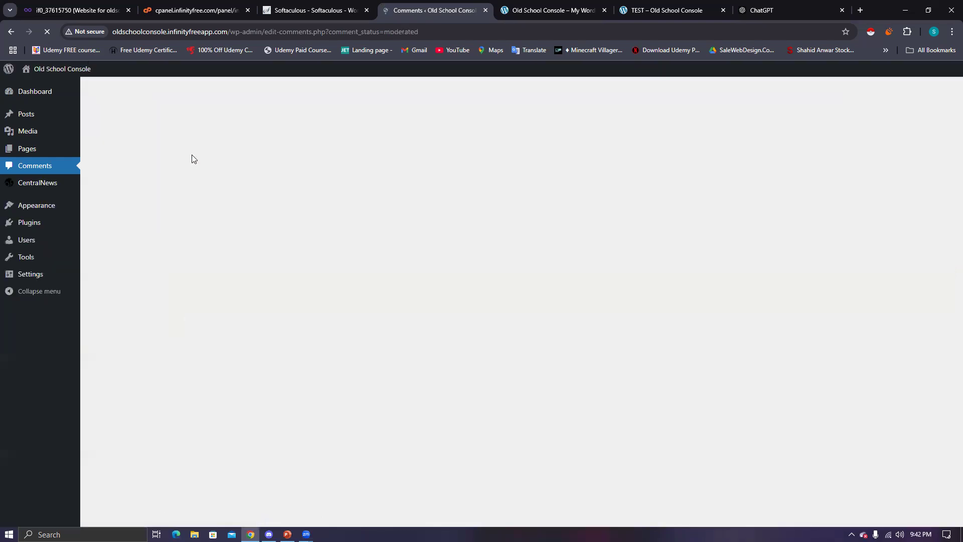
pyautogui.click(206, 162)
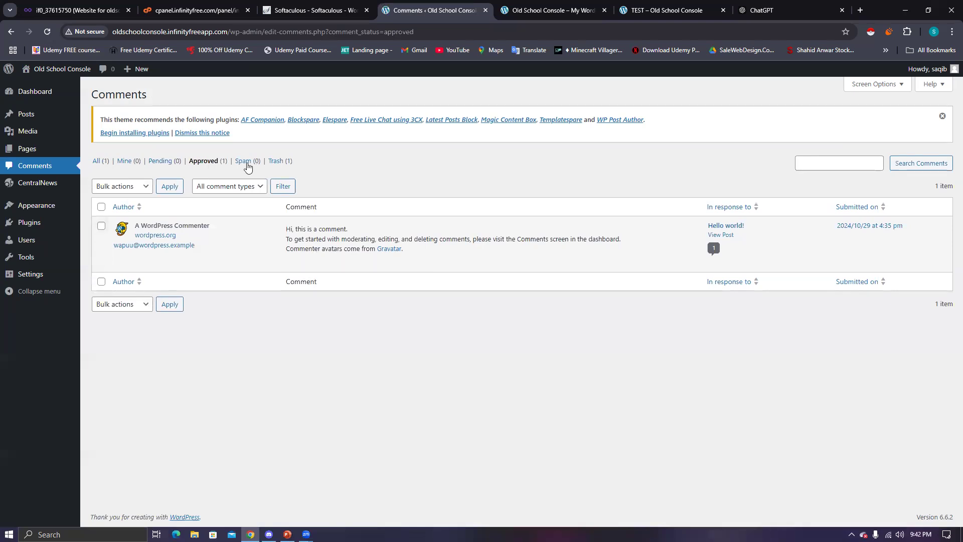
pyautogui.click(276, 161)
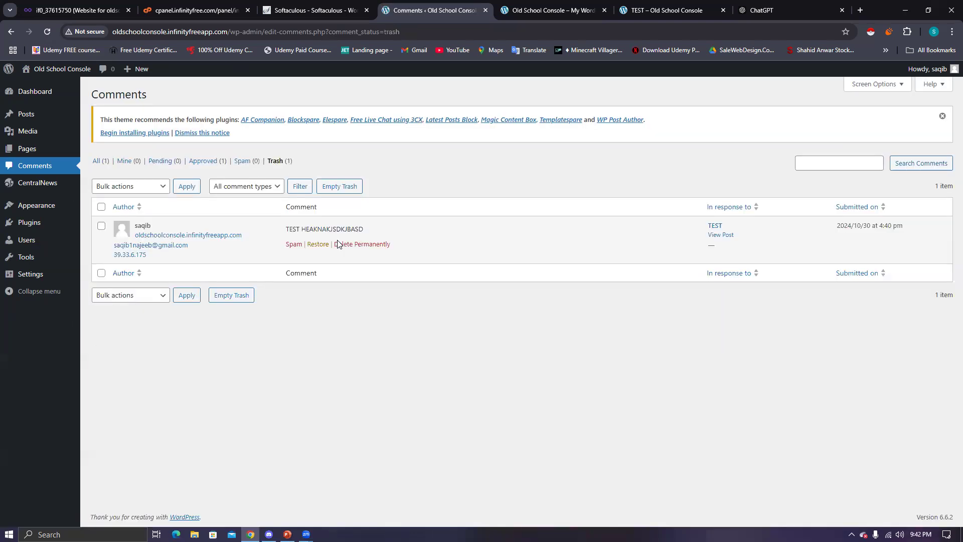
pyautogui.click(318, 244)
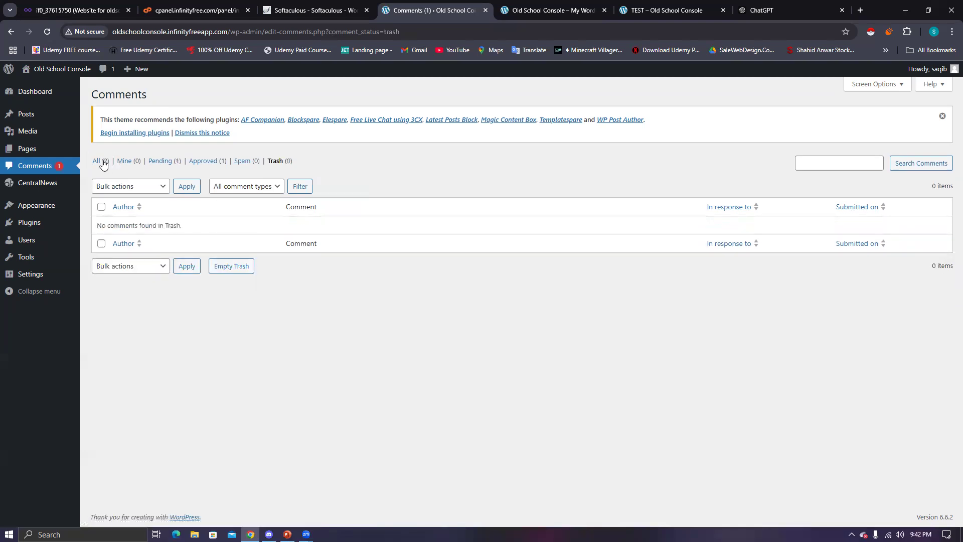
pyautogui.click(103, 162)
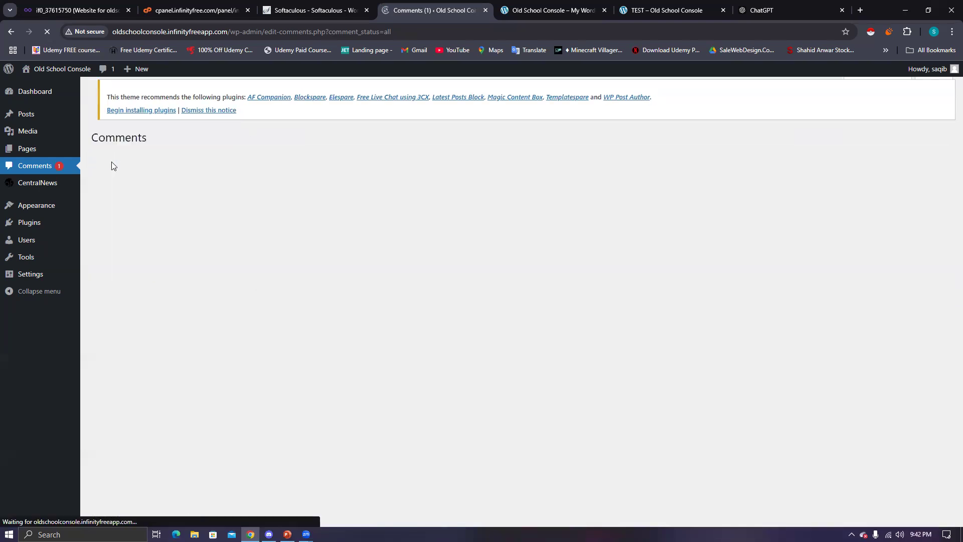
pyautogui.click(292, 250)
pyautogui.click(667, 10)
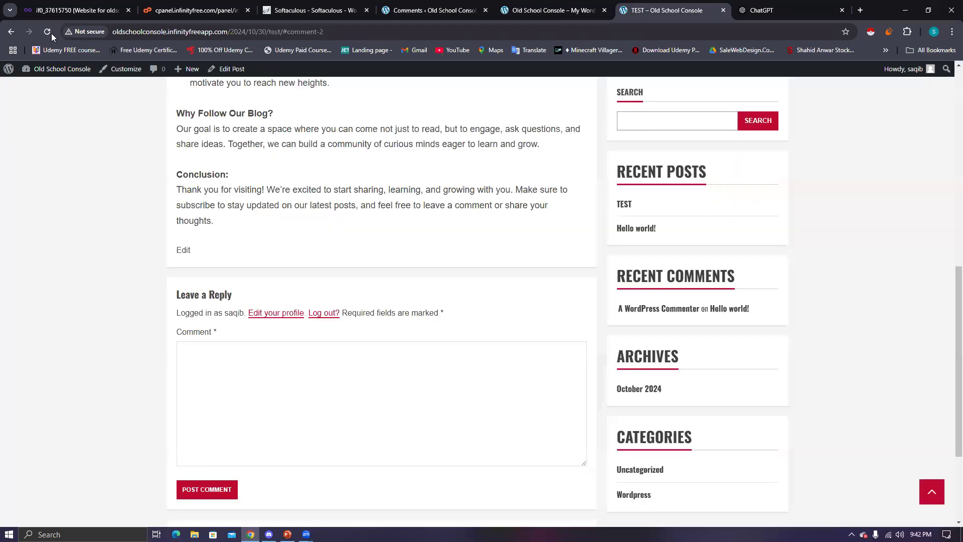
# - Reload the TEST post to verify the approved comment appears, then return to admin Comments
pyautogui.press('F5')
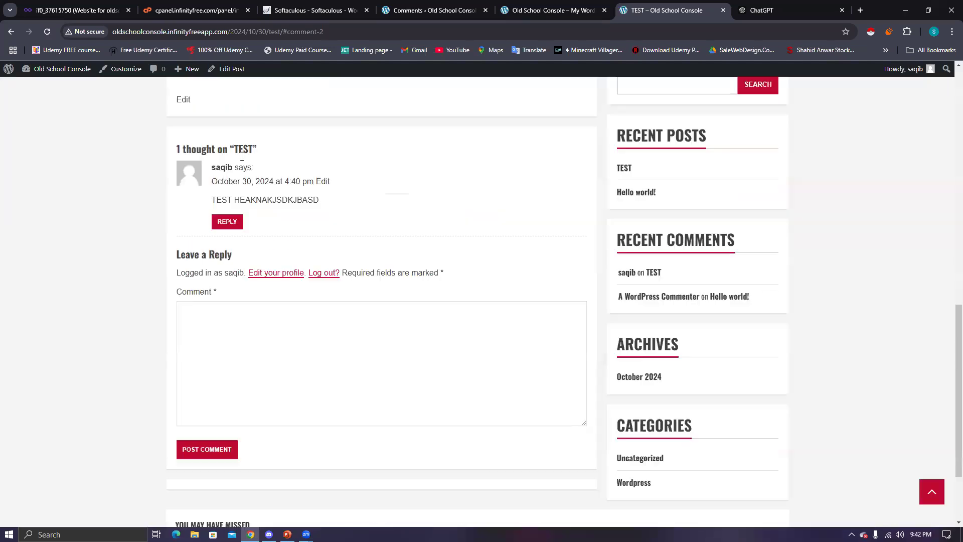
pyautogui.tripleClick(384, 199)
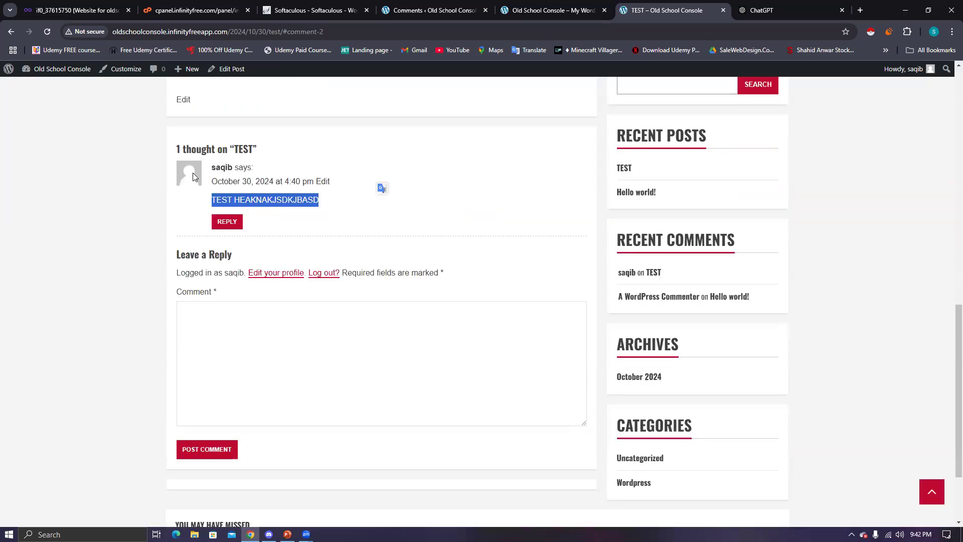
pyautogui.moveTo(216, 182); pyautogui.dragTo(344, 207)
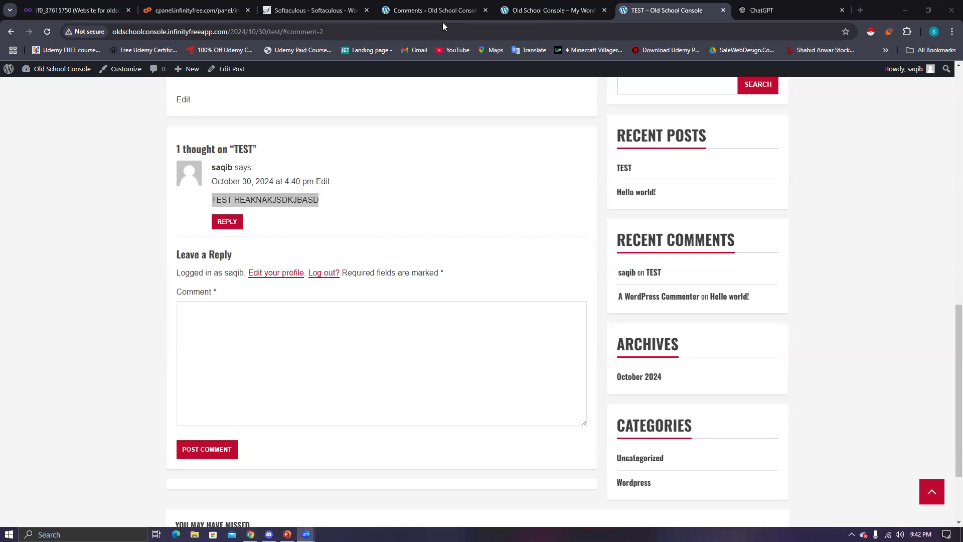
pyautogui.click(443, 16)
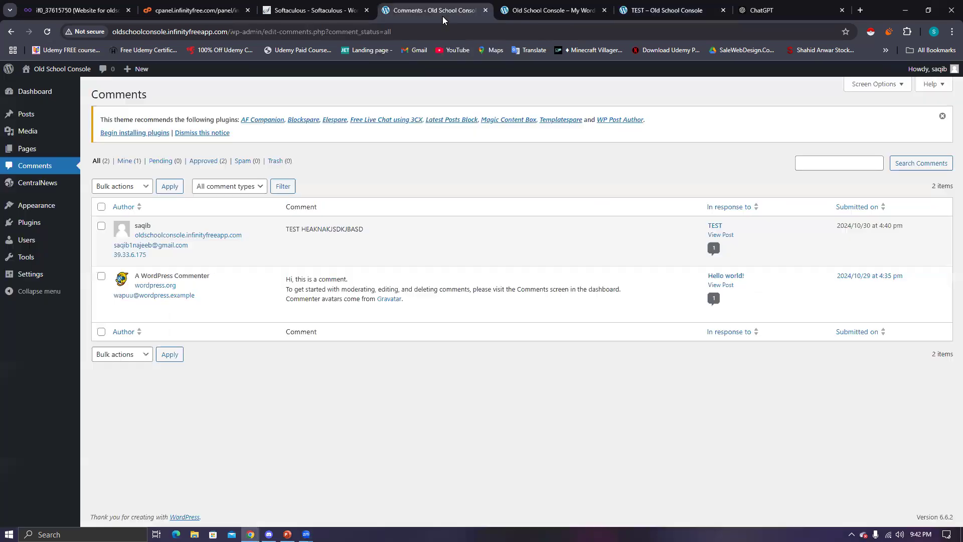